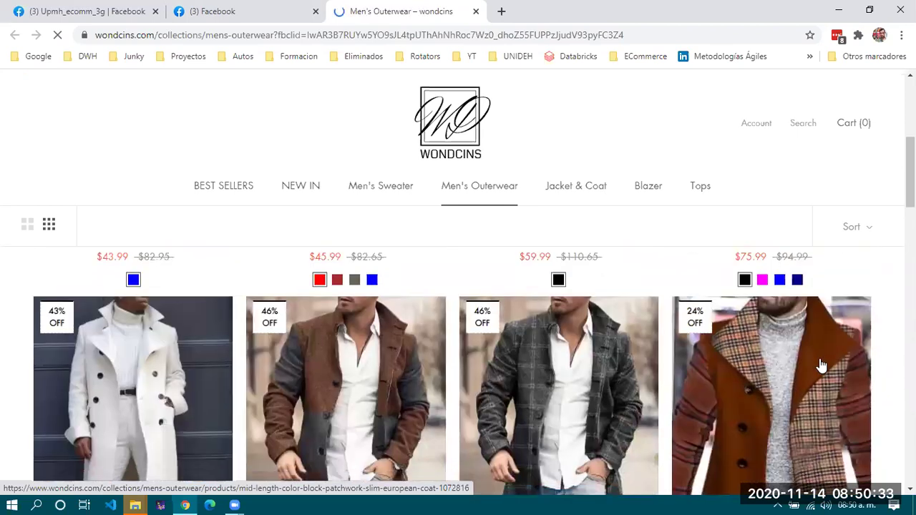
Browse the Wondcins Men's Outerwear grid, then close the store tab to return to Facebook.
scroll(822, 365, down, 5)
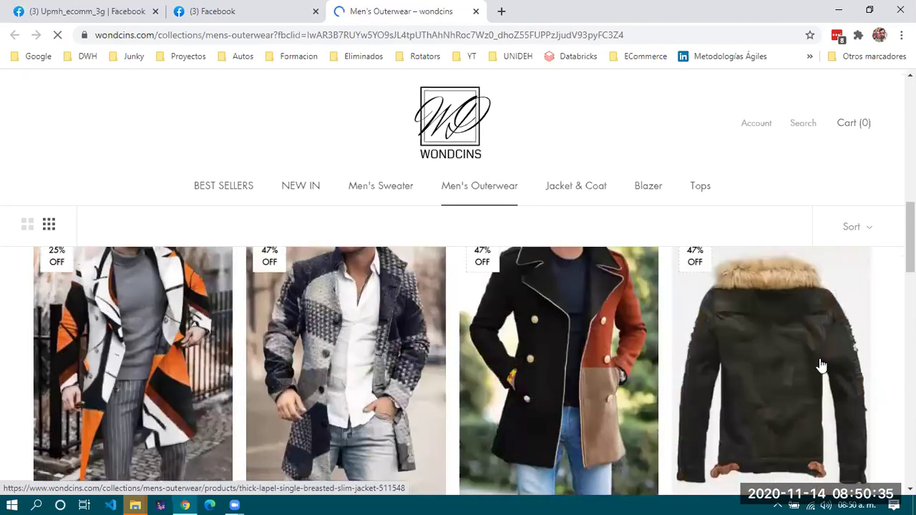
scroll(822, 365, down, 3)
scroll(821, 365, down, 2)
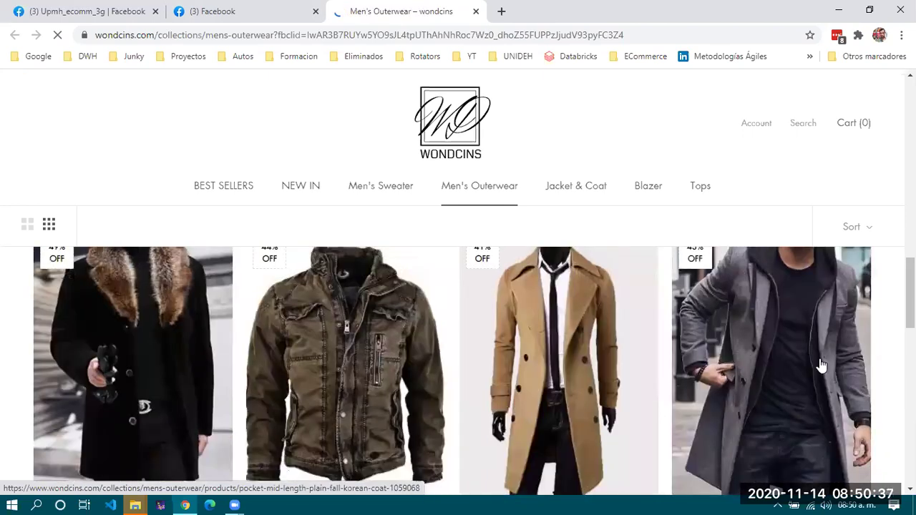
scroll(822, 365, down, 3)
scroll(821, 365, down, 1)
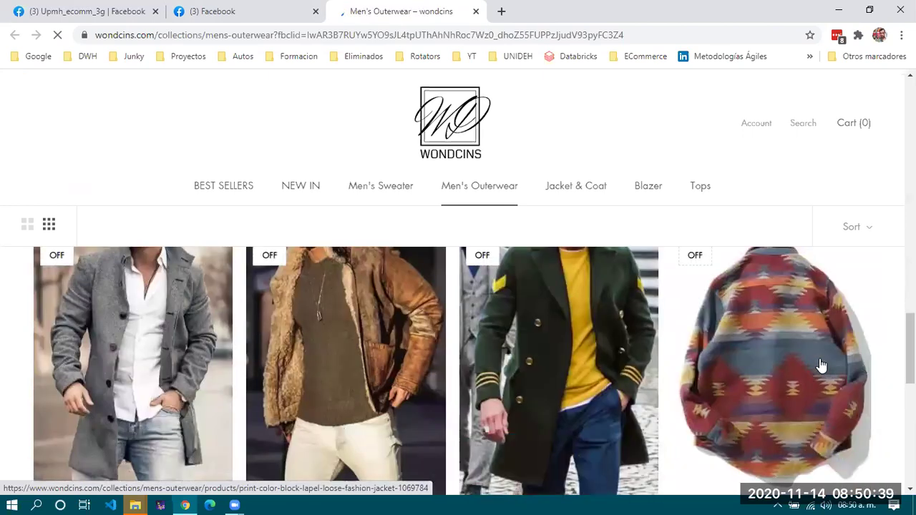
scroll(822, 365, down, 10)
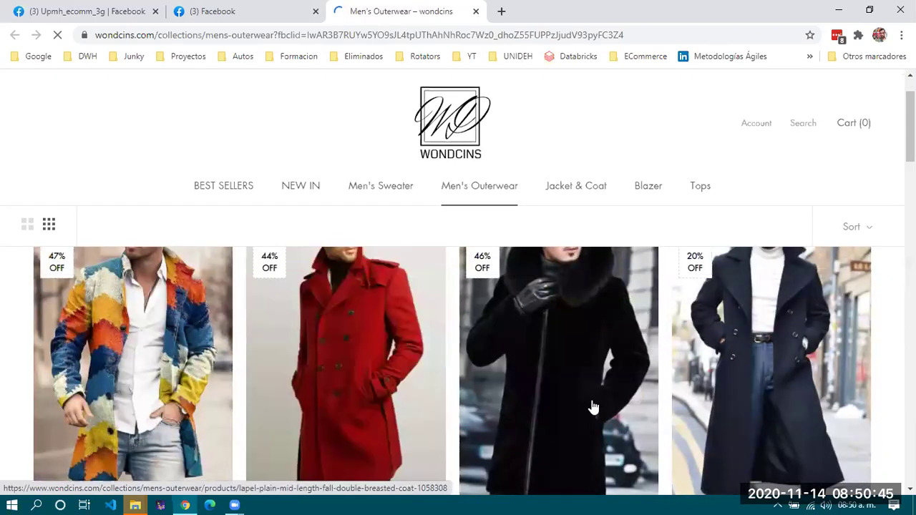
scroll(10, 264, down, 2)
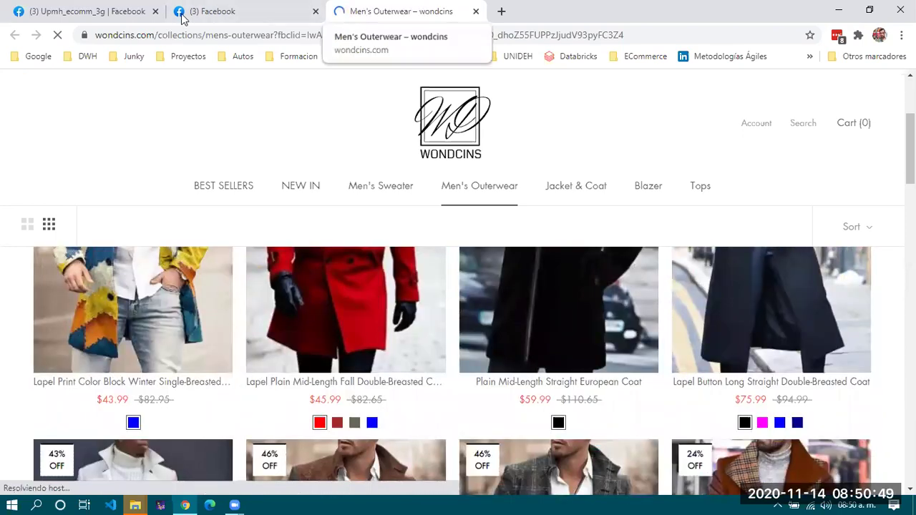
key(ctrl+w)
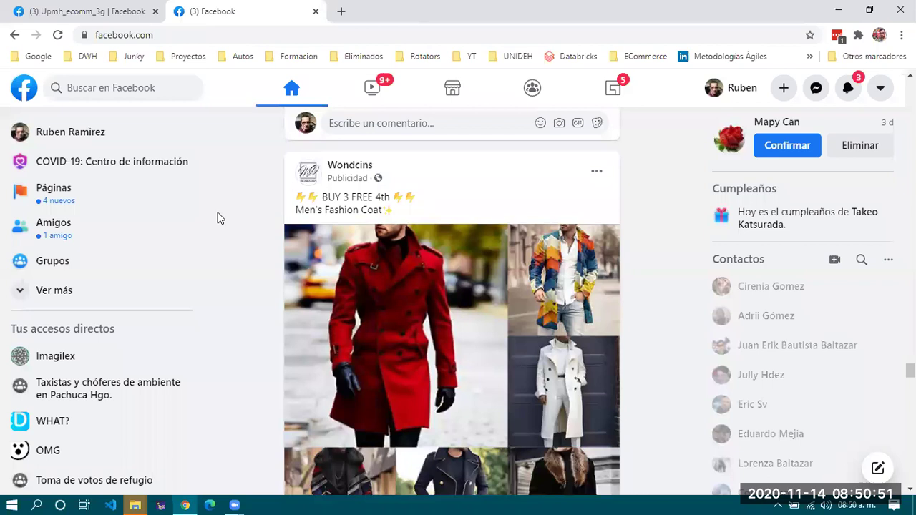
Switch to the Upmh_ecomm_3g page and open 'Editar información' from the Administrar página sidebar.
click(132, 10)
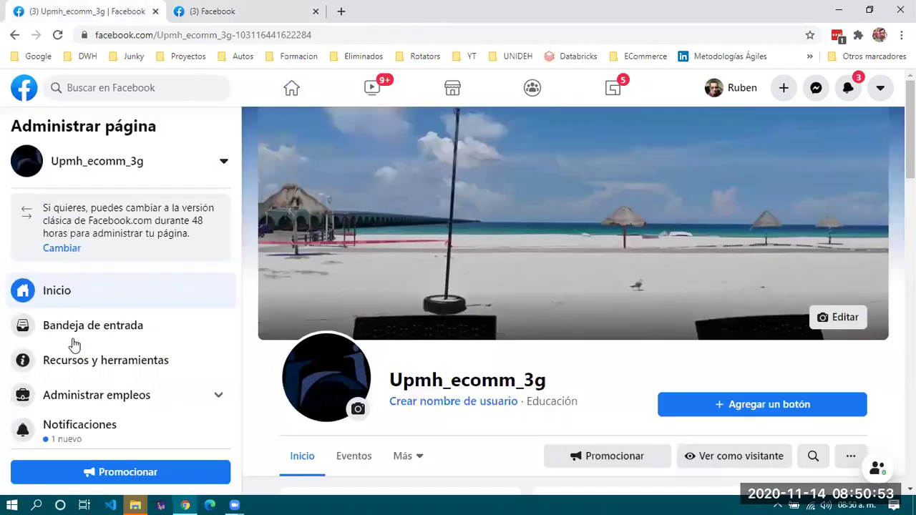
scroll(72, 346, down, 3)
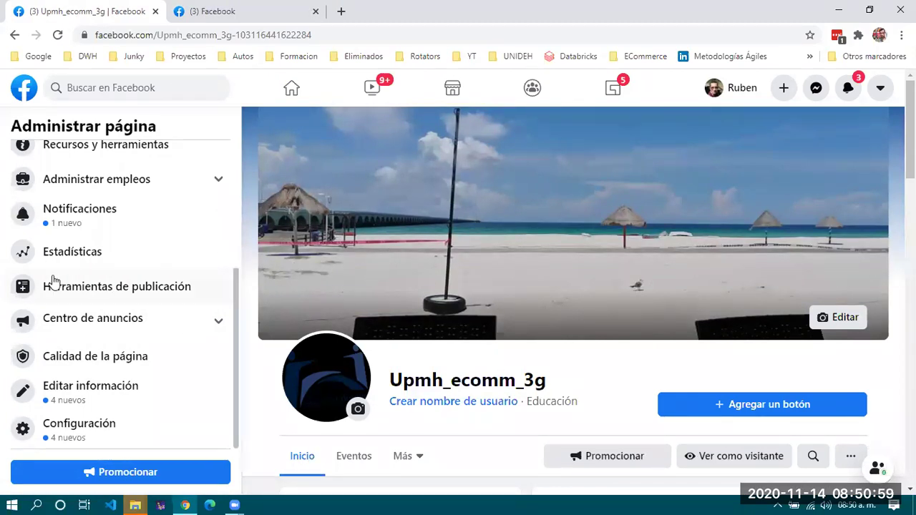
scroll(534, 397, down, 5)
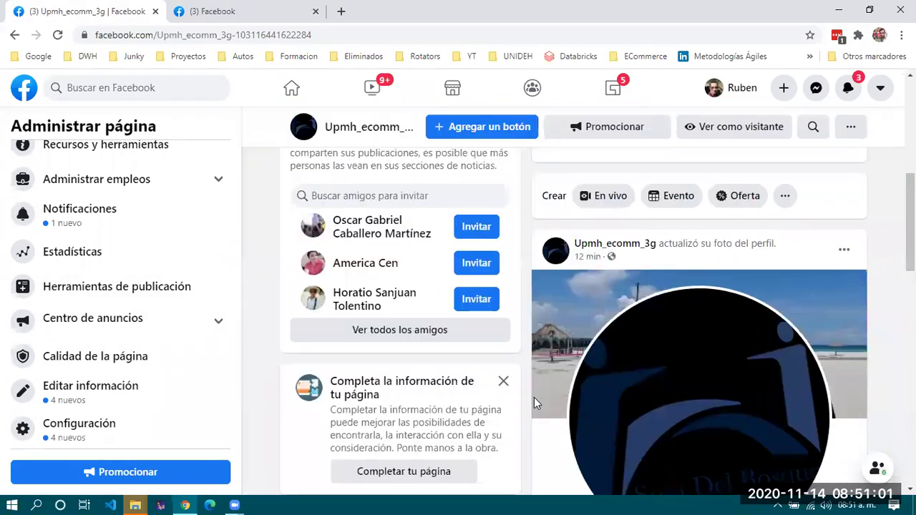
scroll(534, 397, down, 1)
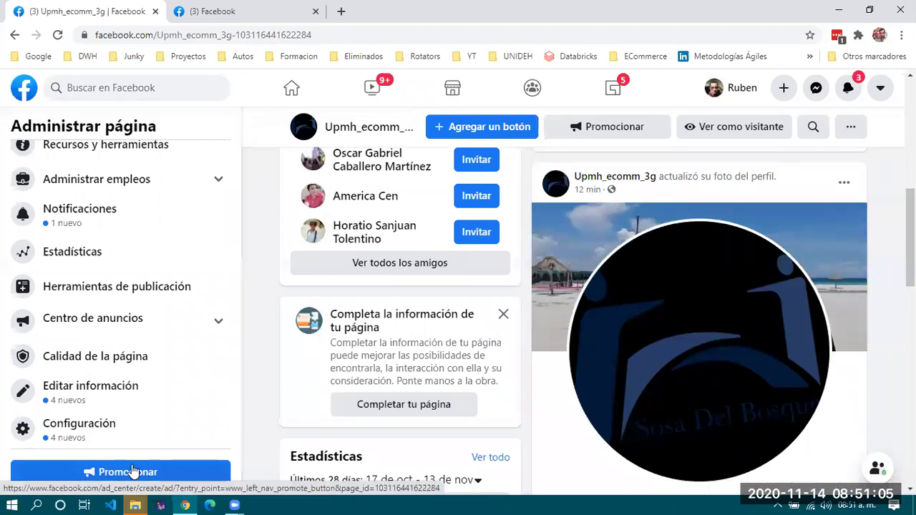
scroll(511, 411, down, 4)
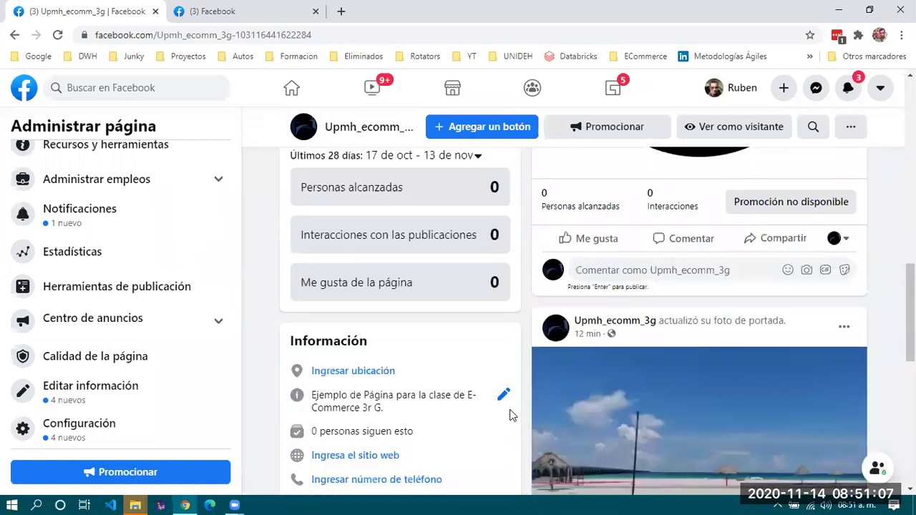
scroll(511, 416, down, 1)
scroll(512, 416, down, 5)
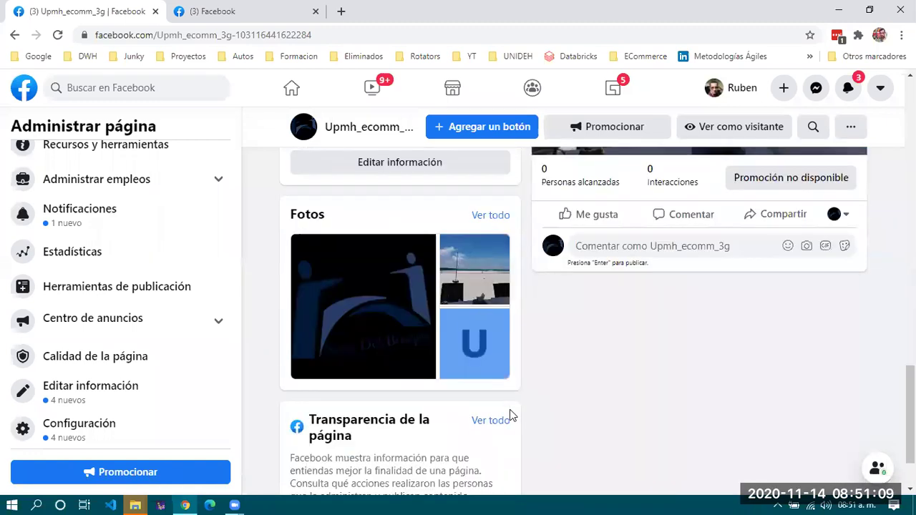
scroll(511, 416, up, 6)
scroll(511, 416, up, 5)
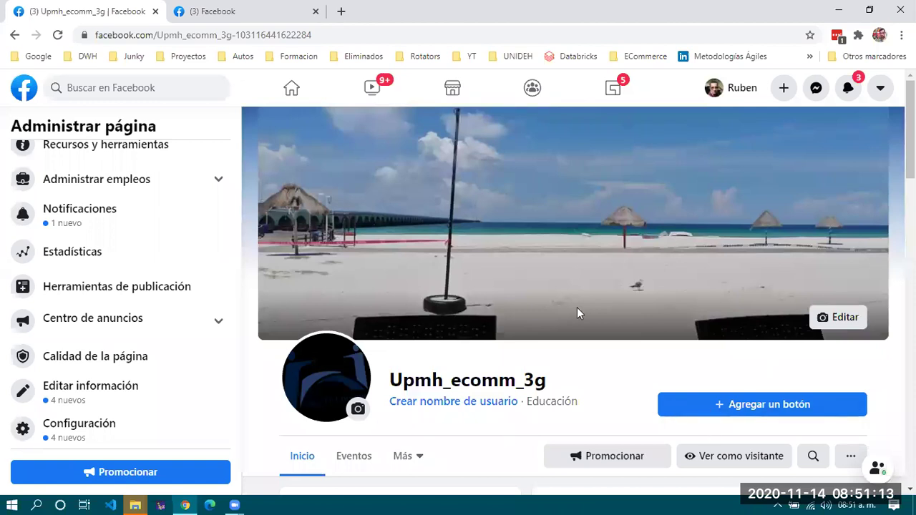
scroll(612, 363, down, 3)
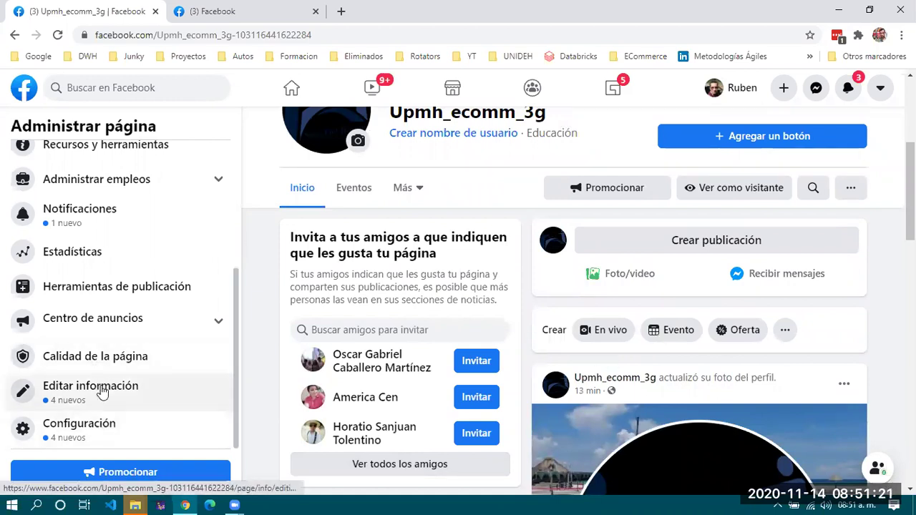
scroll(533, 310, up, 4)
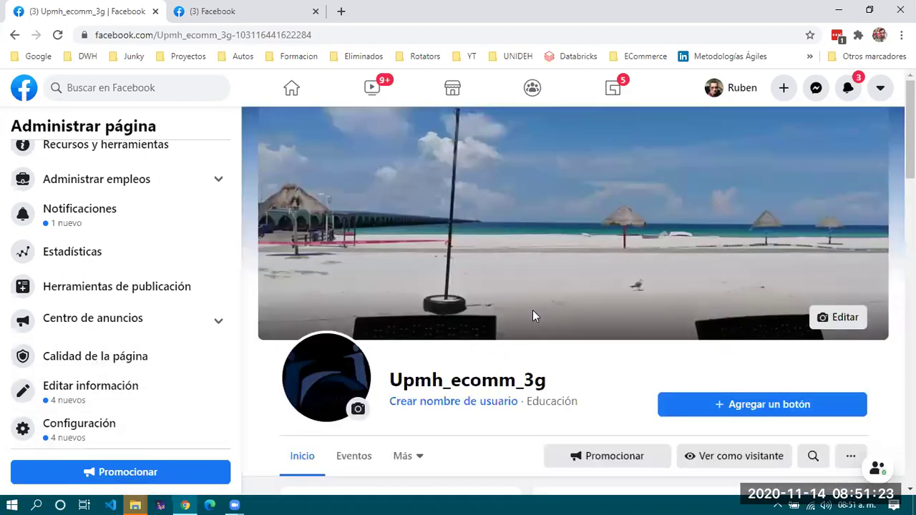
scroll(533, 316, down, 2)
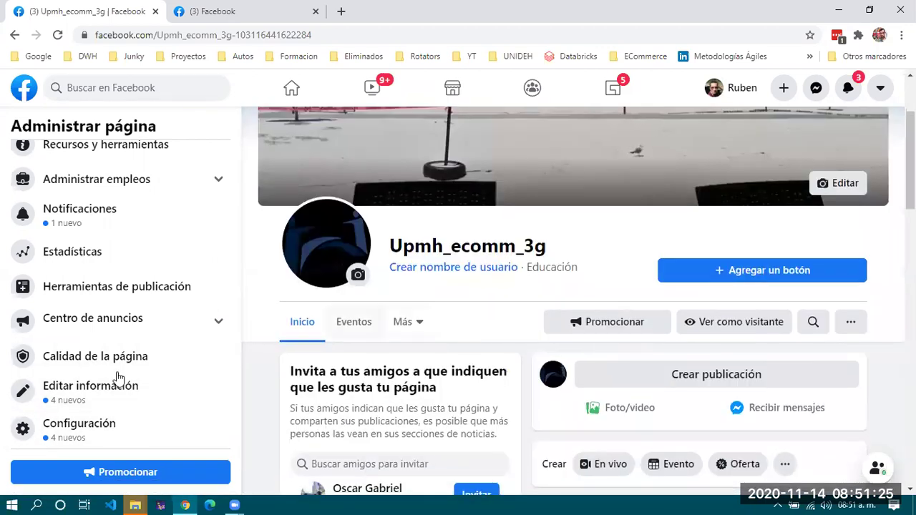
click(75, 391)
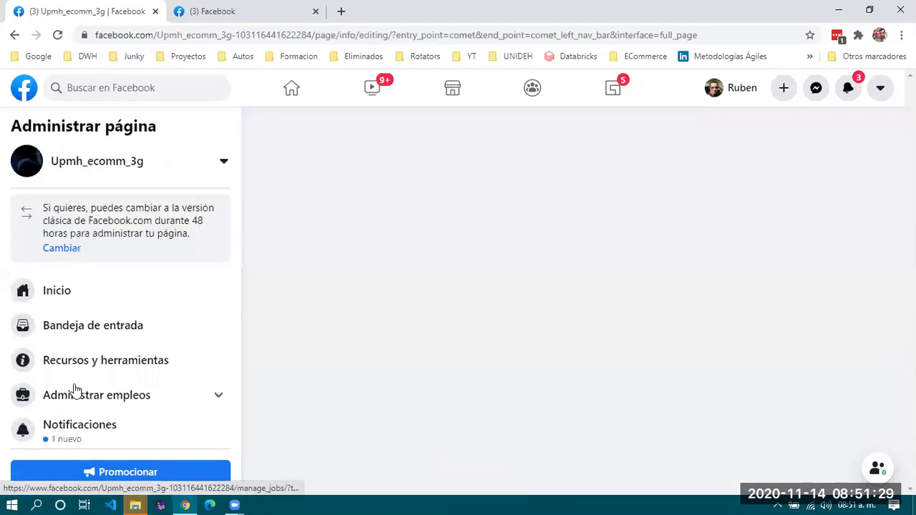
Enter the page's contact e-mail under Contacto and let the change save.
scroll(491, 315, down, 4)
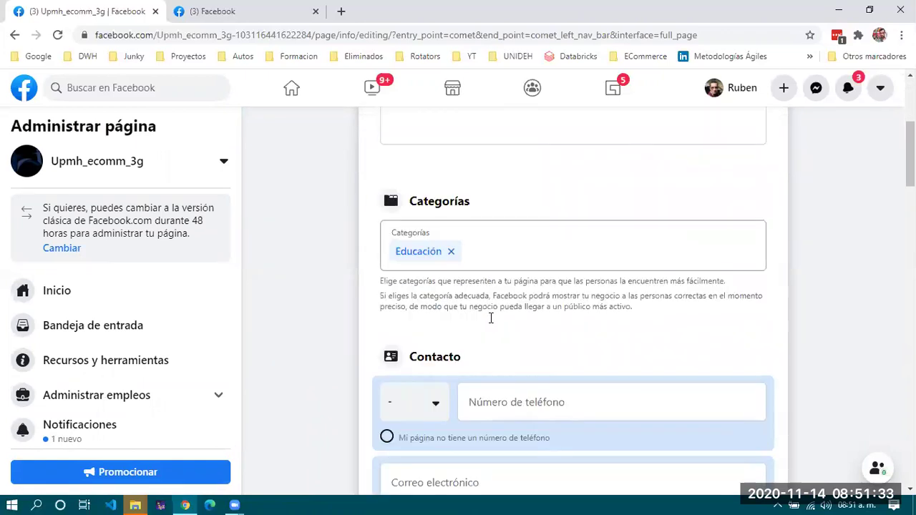
scroll(491, 318, down, 3)
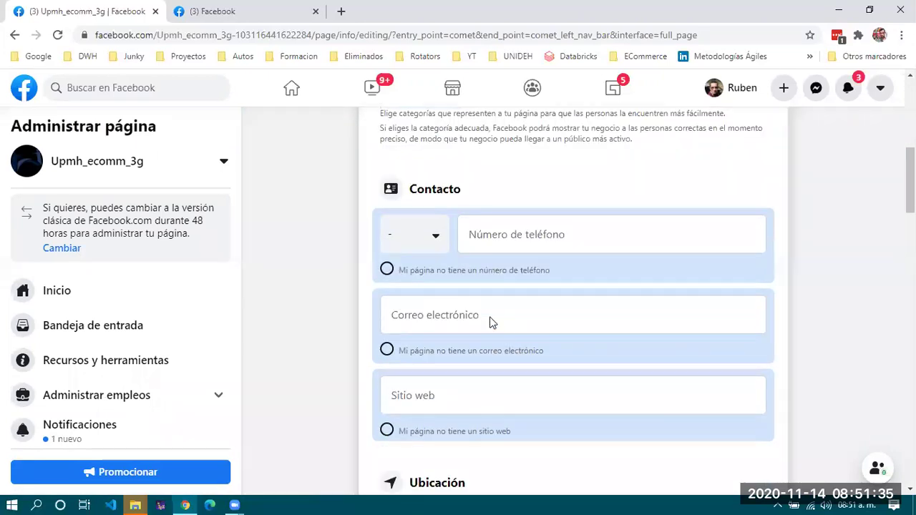
click(444, 295)
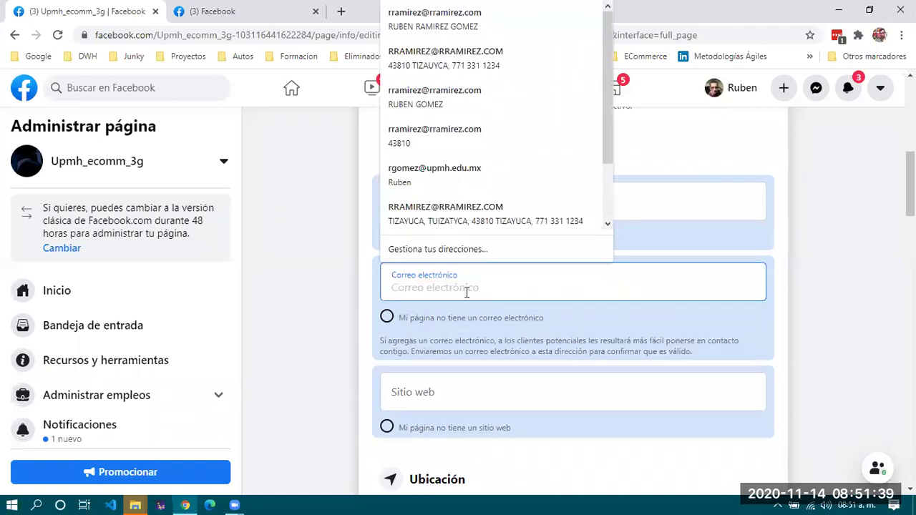
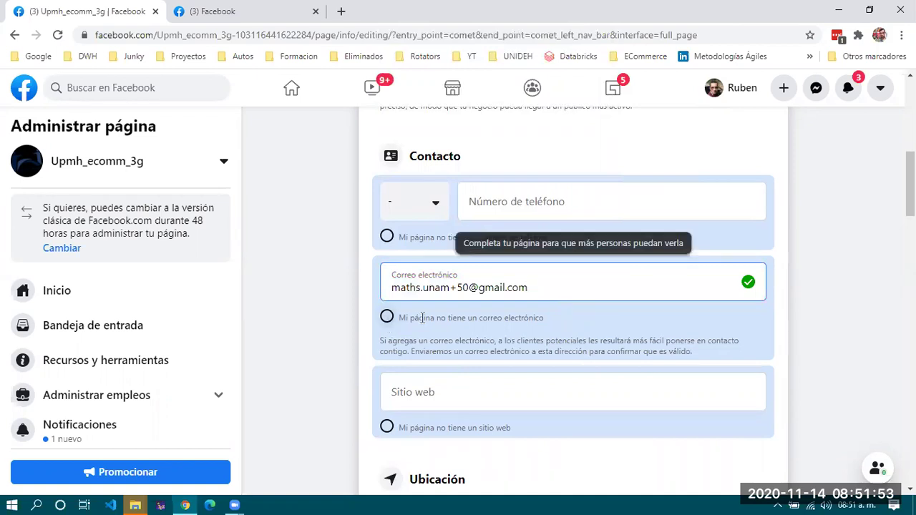
click(484, 394)
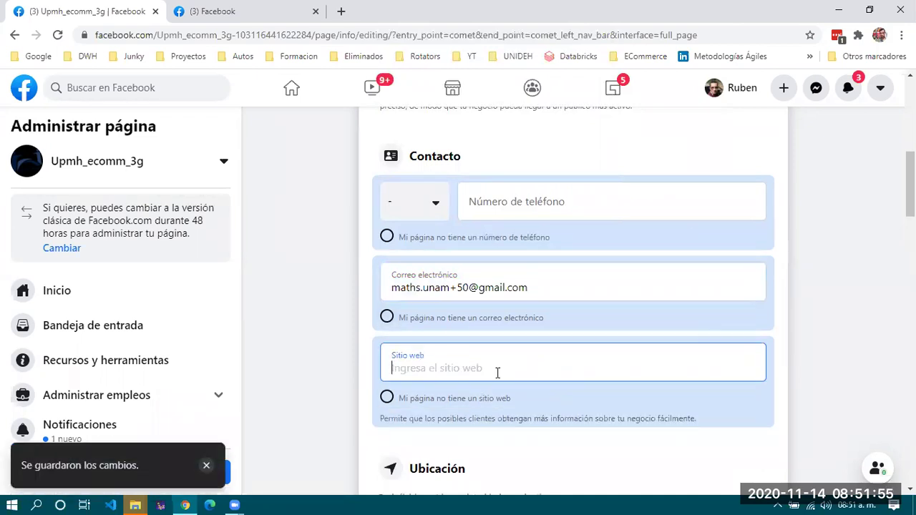
scroll(542, 360, down, 3)
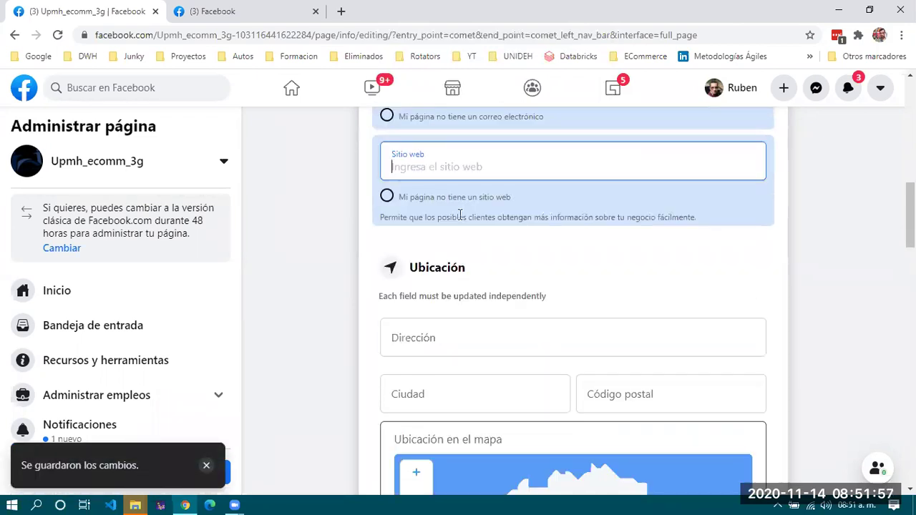
scroll(478, 273, down, 1)
scroll(478, 273, down, 1)
click(475, 197)
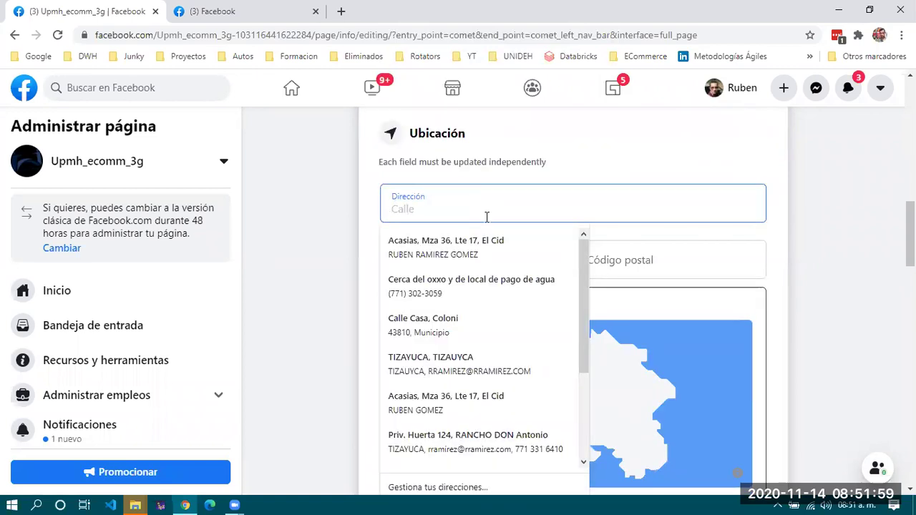
text(Tizayuca)
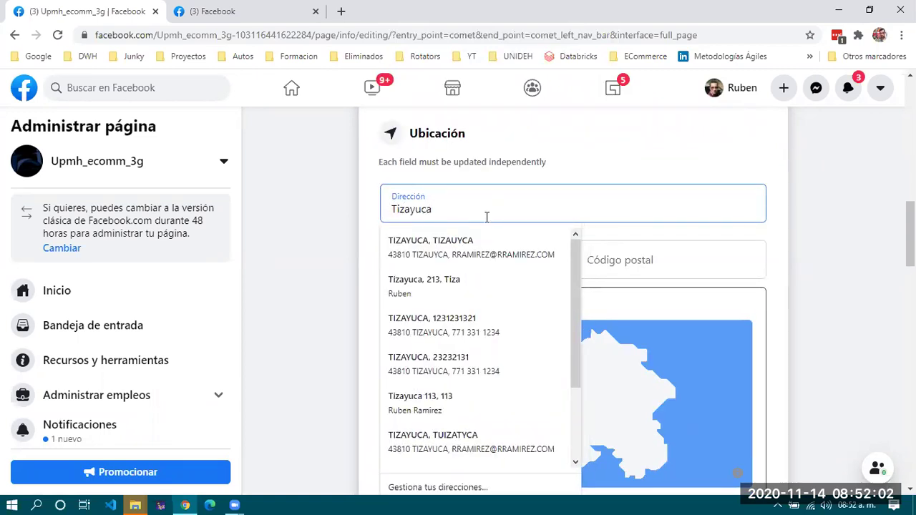
key(Tab)
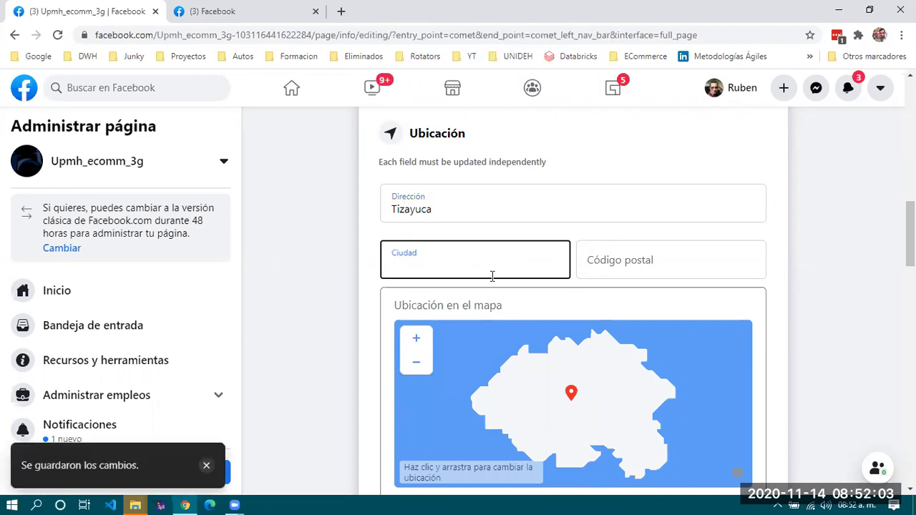
text(Tizayuca)
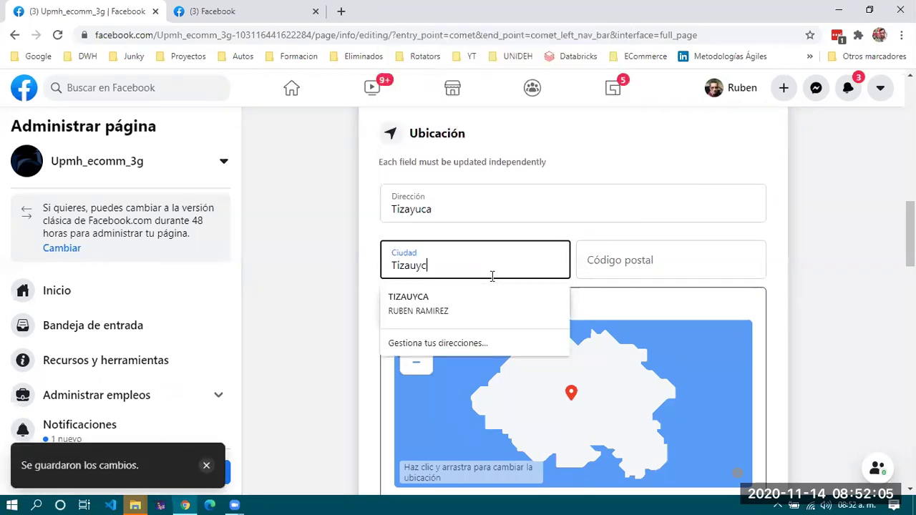
click(593, 270)
text(43810)
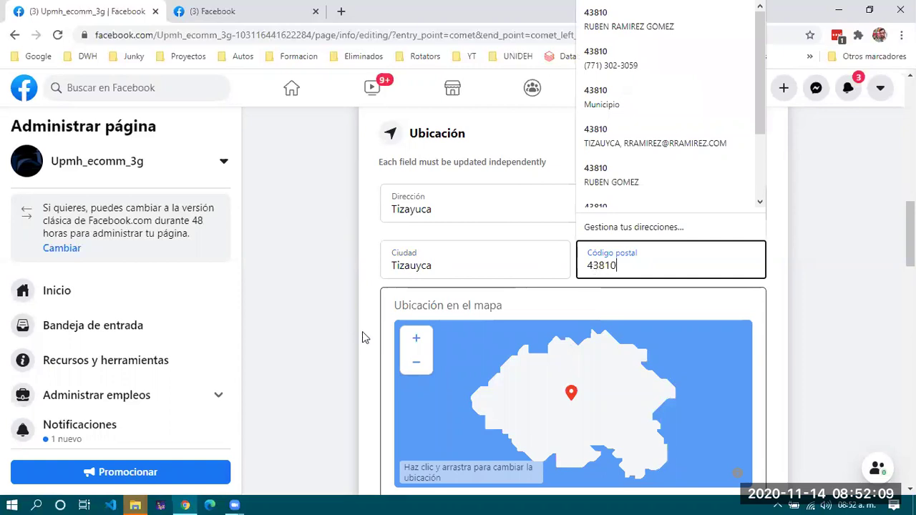
click(363, 333)
scroll(360, 340, down, 3)
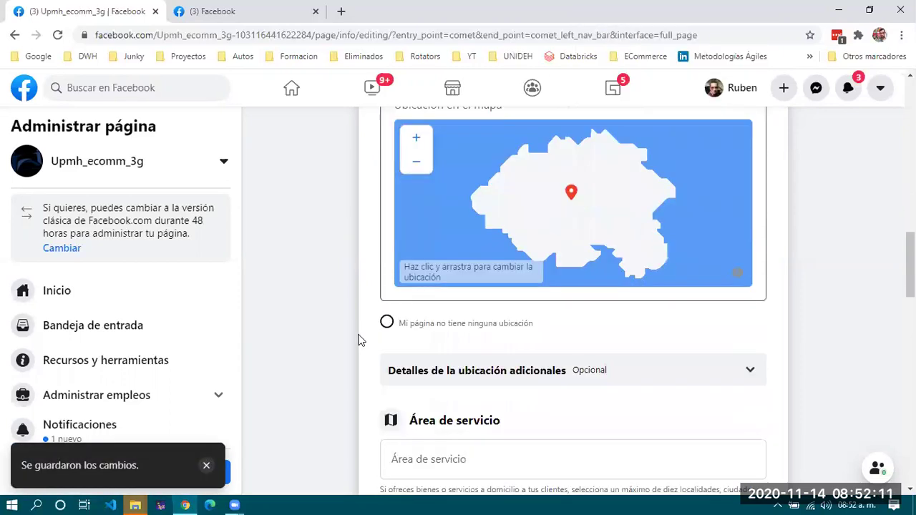
scroll(358, 340, up, 3)
scroll(358, 340, down, 3)
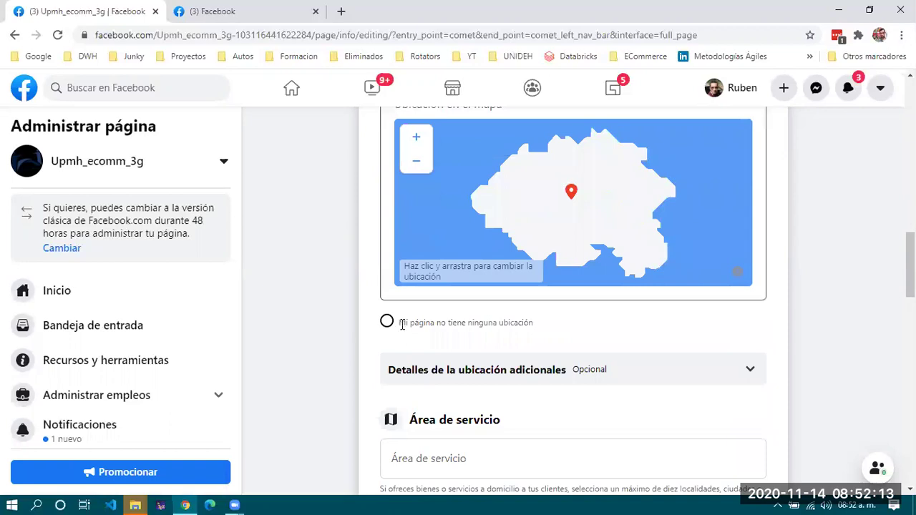
scroll(446, 372, down, 3)
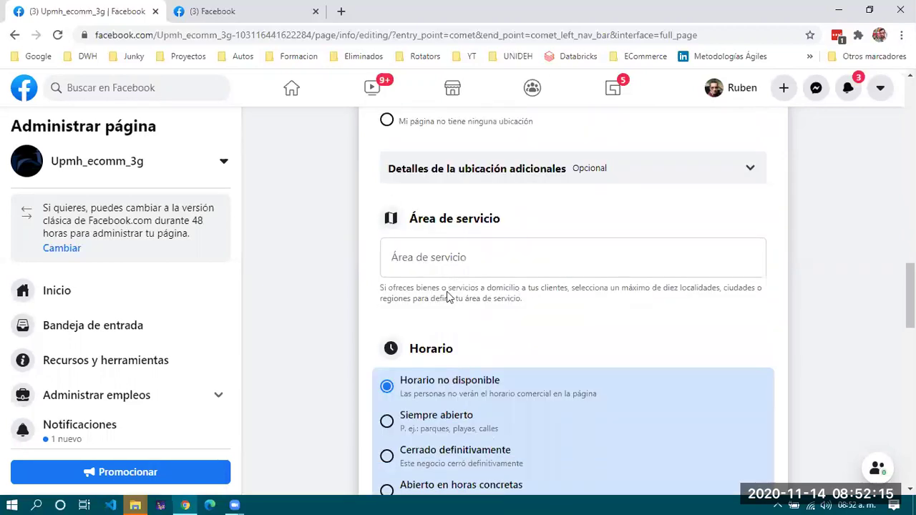
scroll(450, 269, down, 1)
Add Ciudad de México, Hidalgo, Puebla and Yucatán to the page's Área de servicio.
click(451, 203)
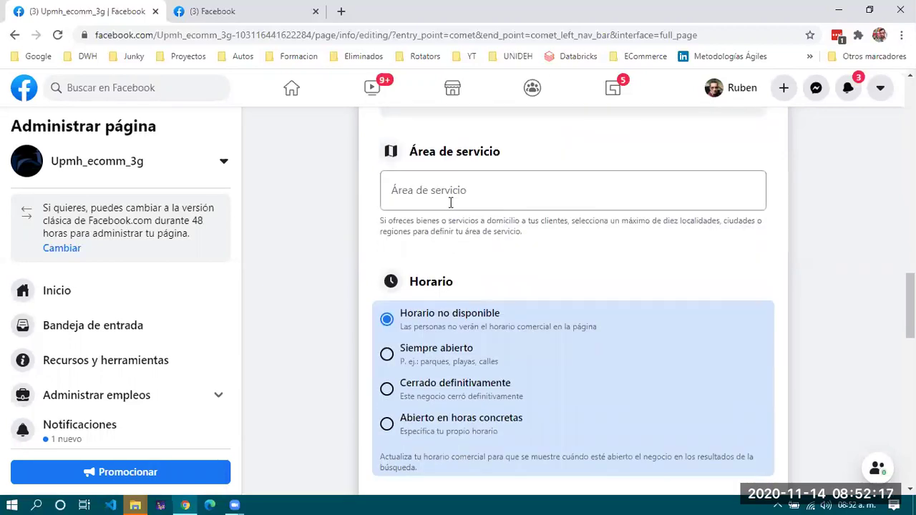
text(México)
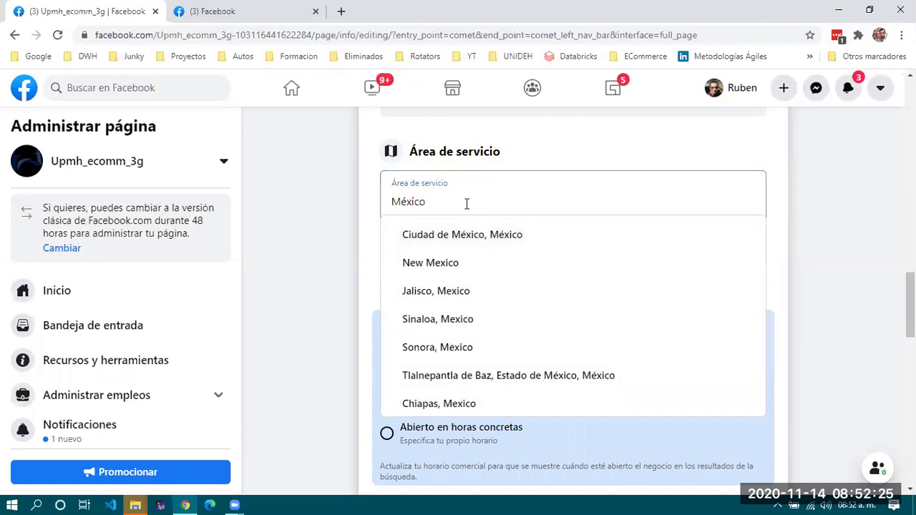
double_click(466, 204)
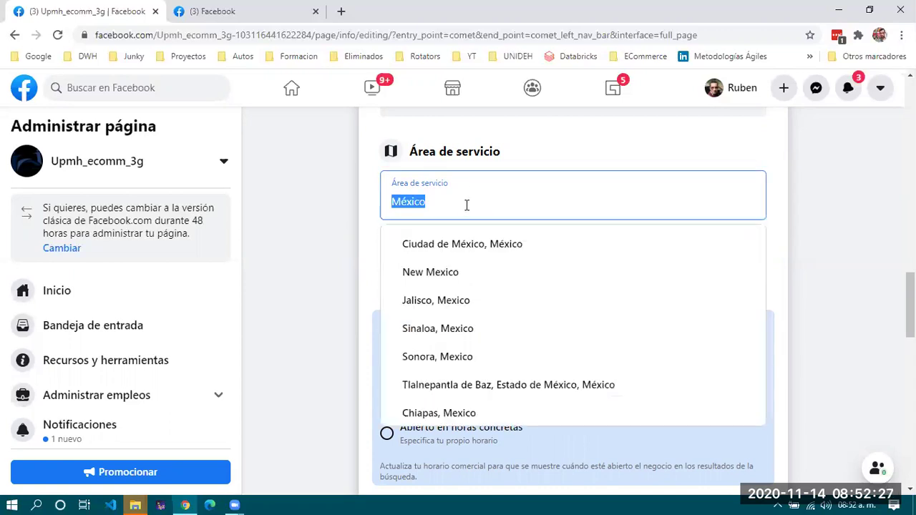
click(467, 243)
text(Hidal)
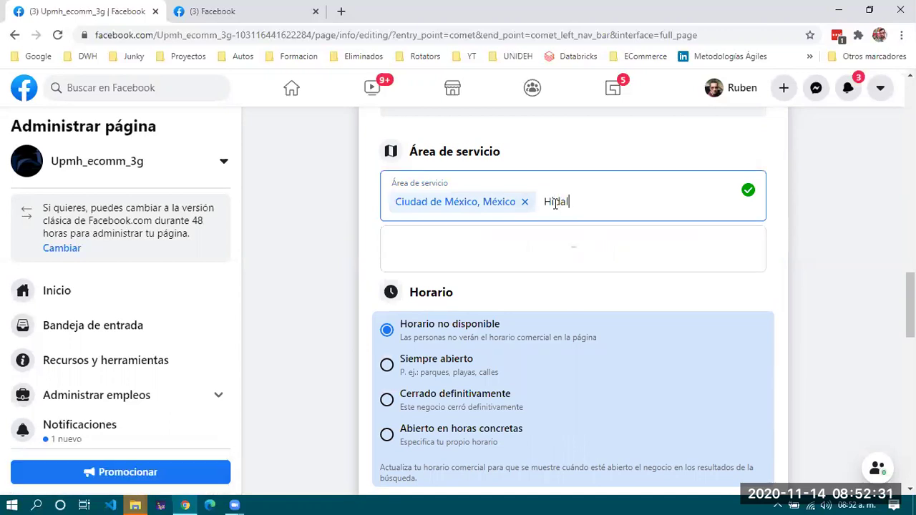
click(409, 247)
text(Puebla)
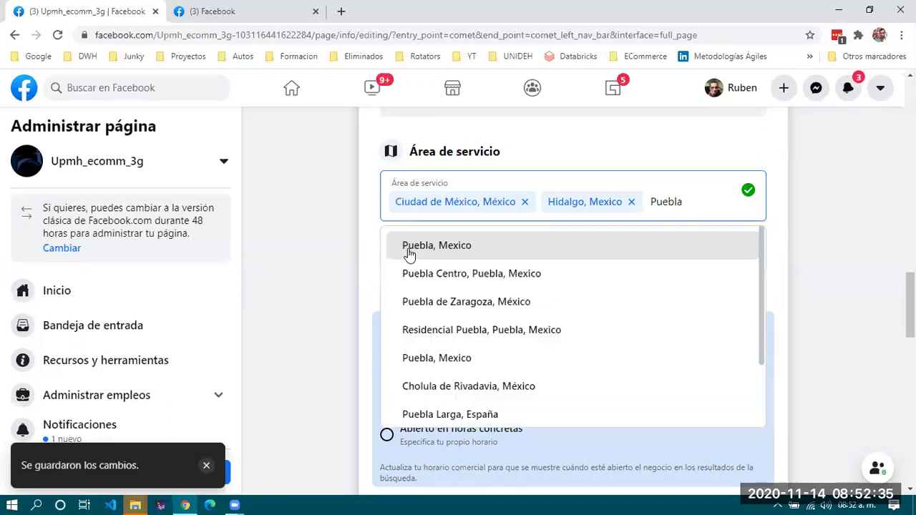
click(436, 247)
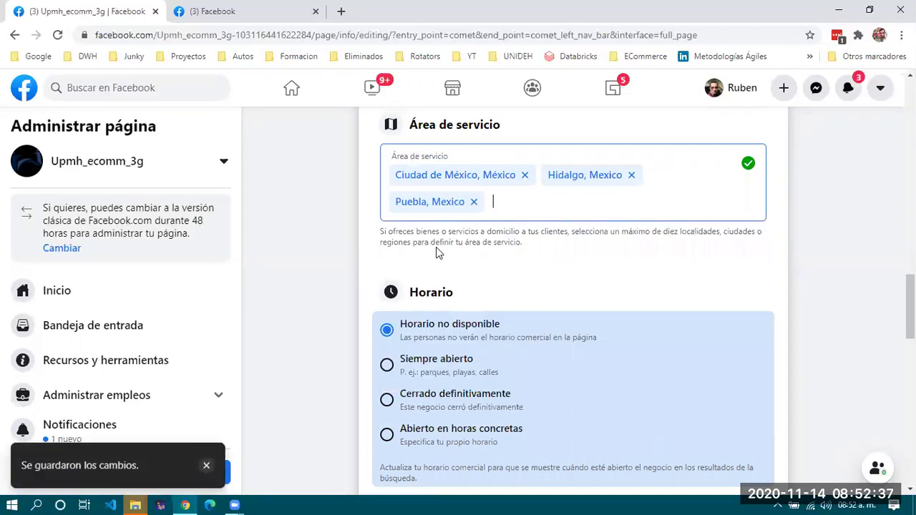
text(Yuca)
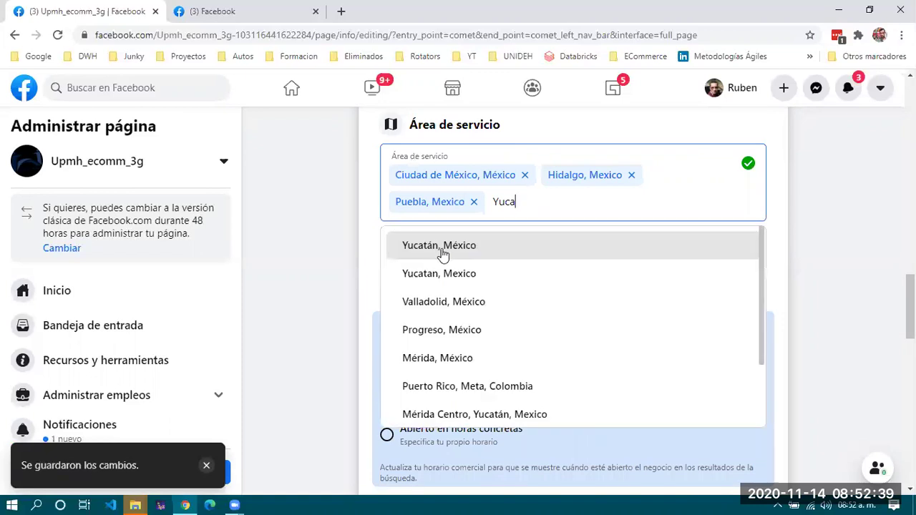
click(439, 247)
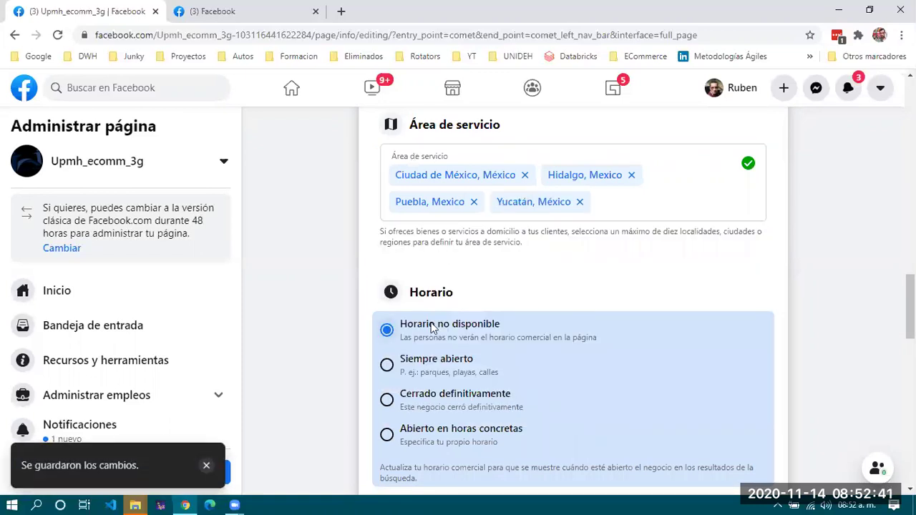
Mark the business as 'Opera con normalidad' under Cambios temporales.
scroll(431, 326, down, 2)
scroll(457, 329, down, 2)
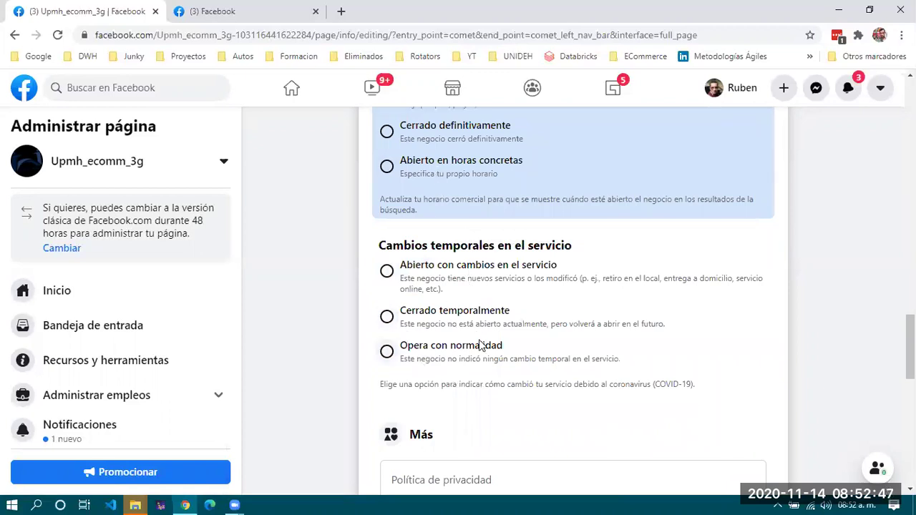
scroll(480, 337, down, 1)
click(473, 279)
scroll(578, 333, down, 2)
scroll(578, 334, down, 2)
scroll(578, 333, up, 2)
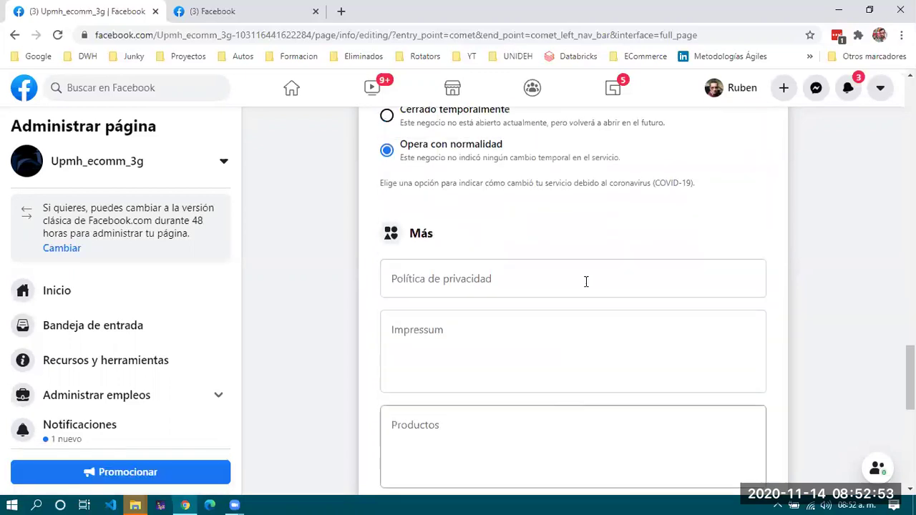
click(491, 286)
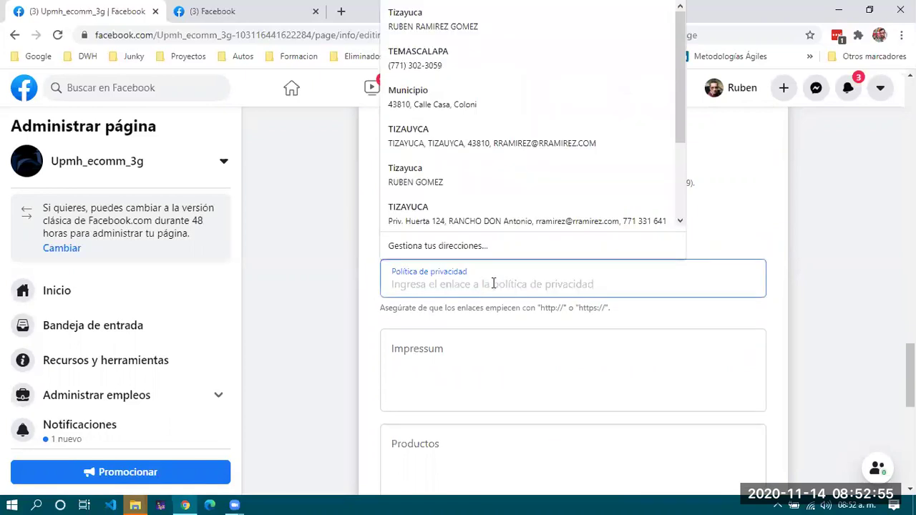
Dismiss the address autofill suggestions and scroll down toward the Precios section.
click(333, 264)
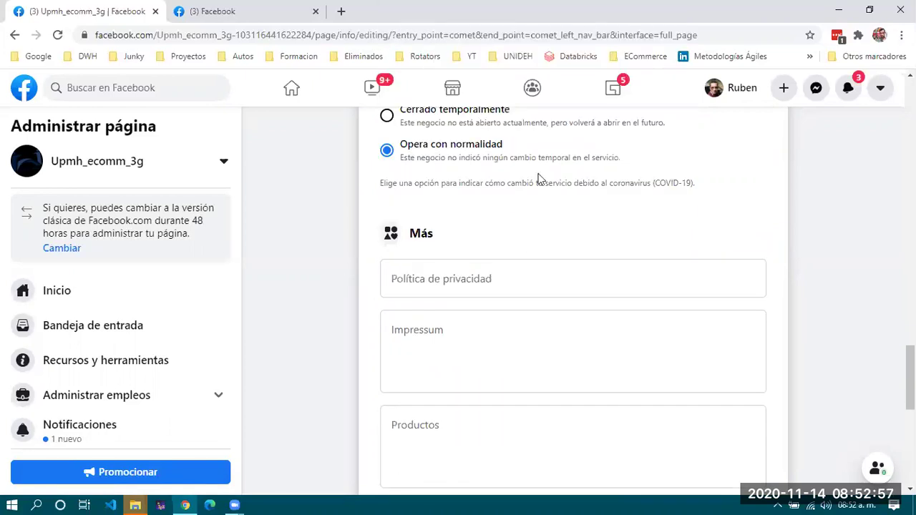
scroll(516, 218, up, 2)
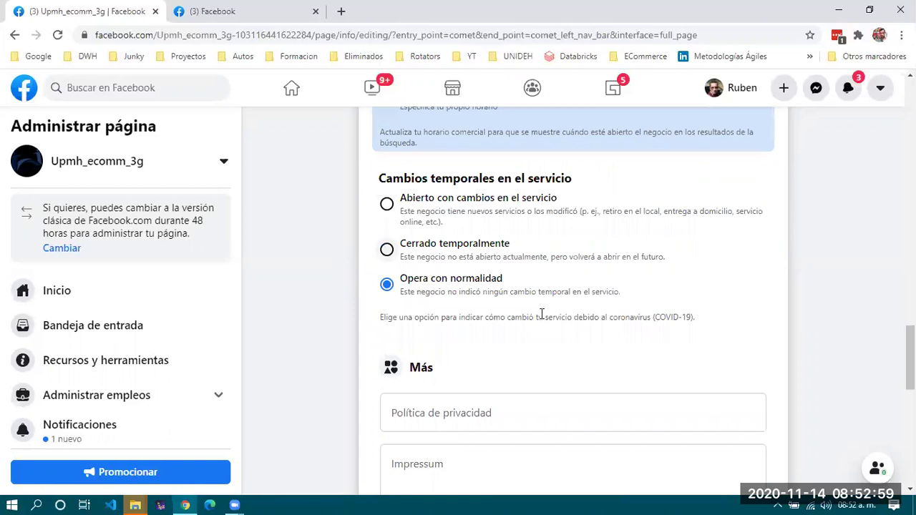
scroll(542, 315, down, 3)
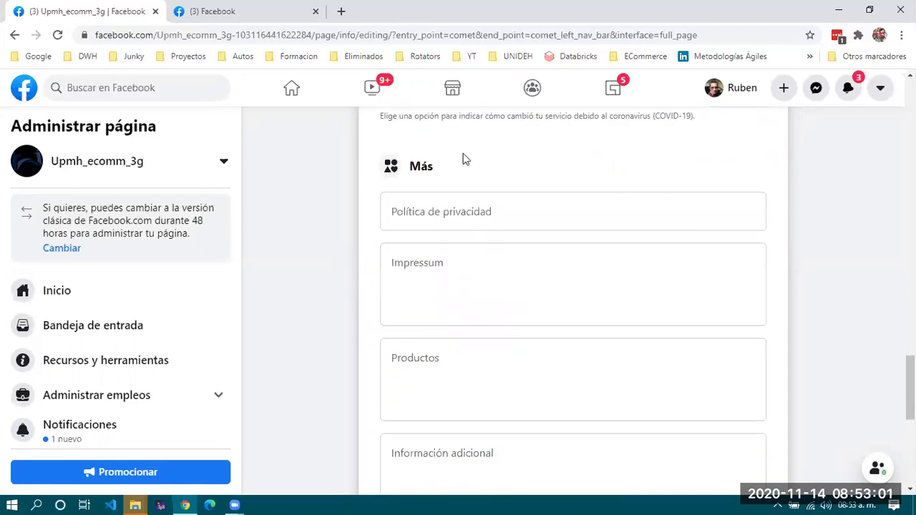
scroll(479, 305, down, 5)
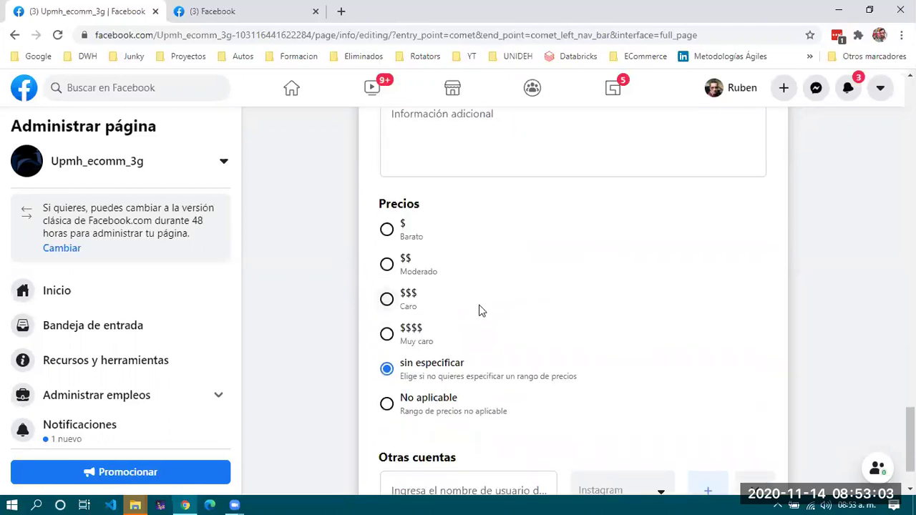
scroll(479, 309, down, 1)
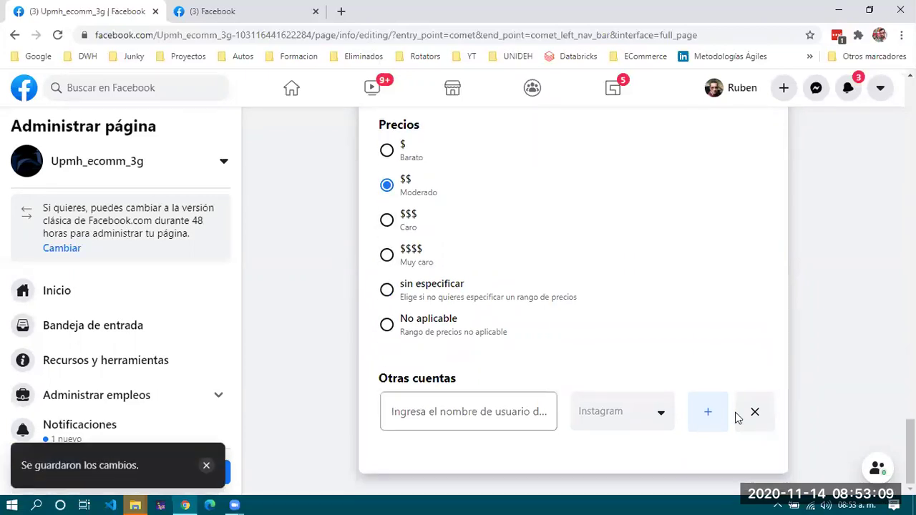
click(531, 415)
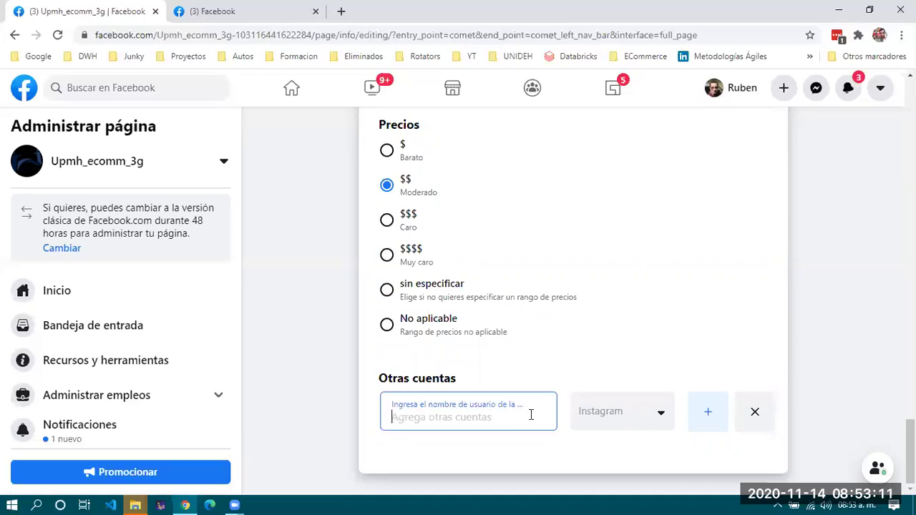
click(634, 422)
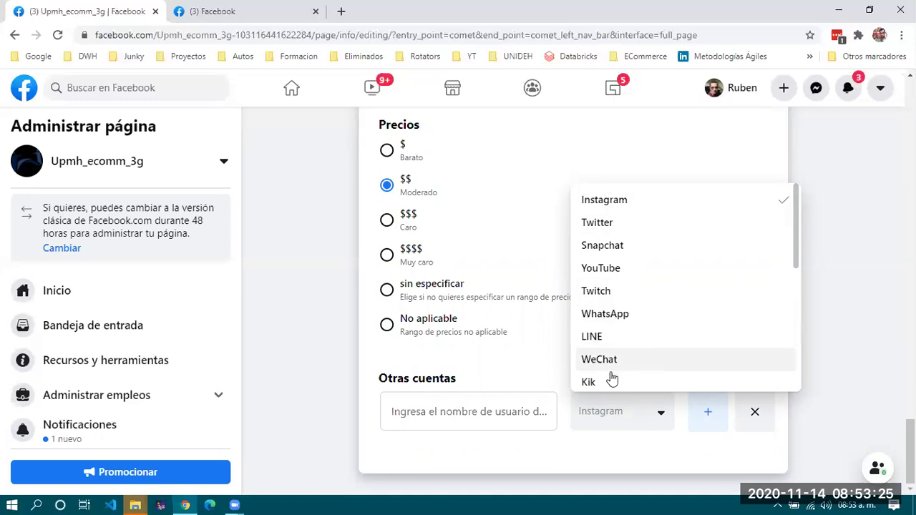
scroll(611, 377, down, 3)
scroll(610, 378, down, 1)
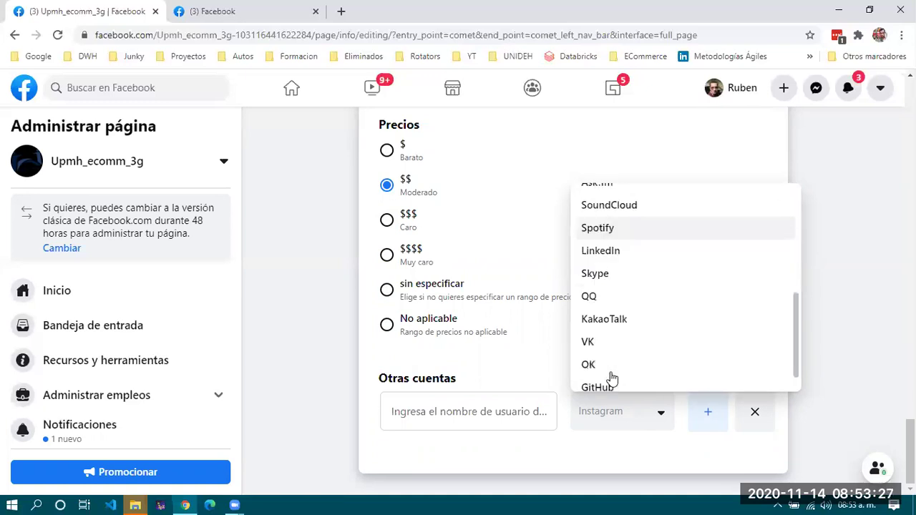
scroll(619, 362, up, 2)
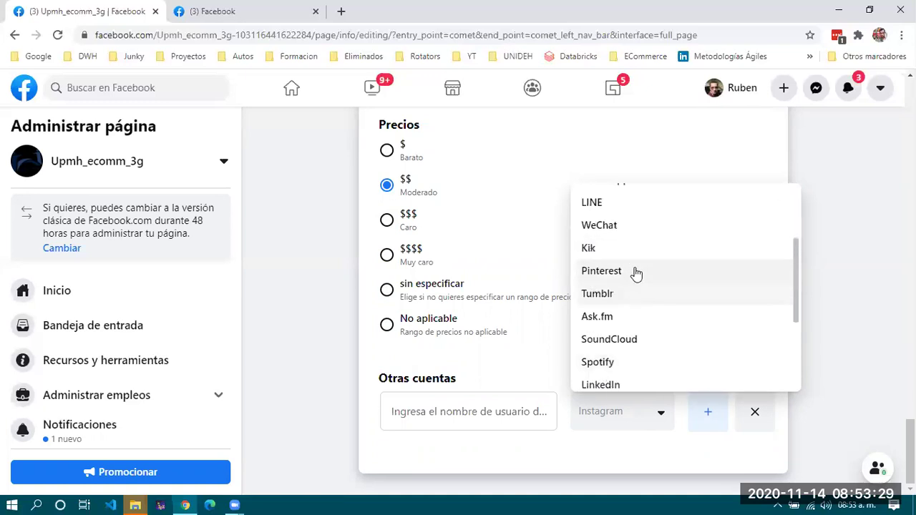
scroll(650, 308, down, 5)
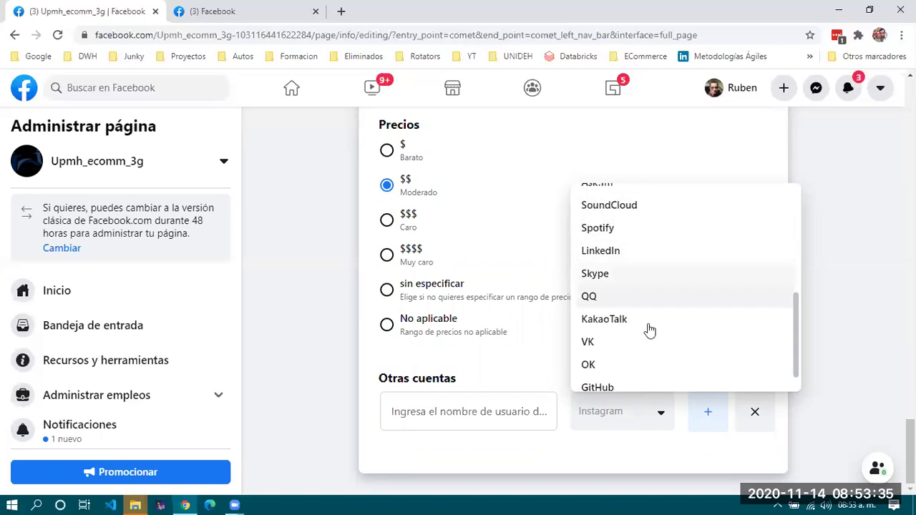
scroll(655, 333, down, 1)
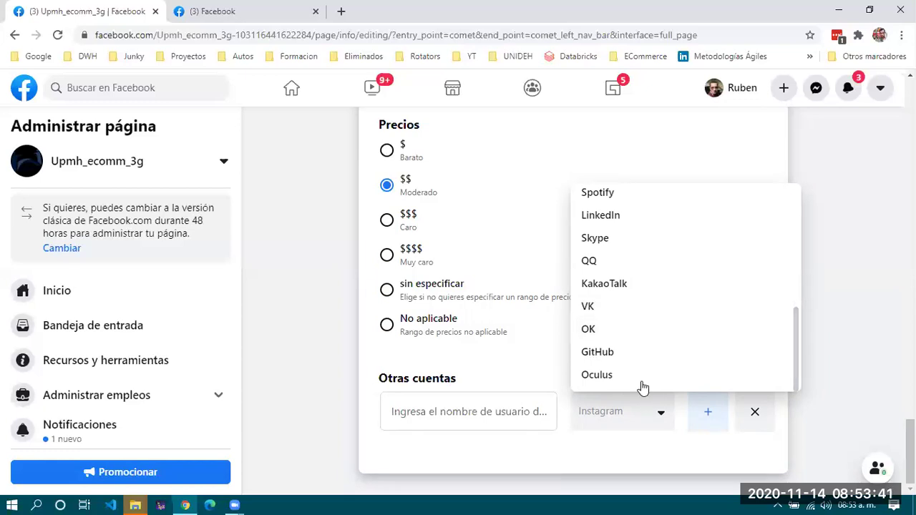
scroll(667, 369, up, 1)
scroll(670, 365, up, 4)
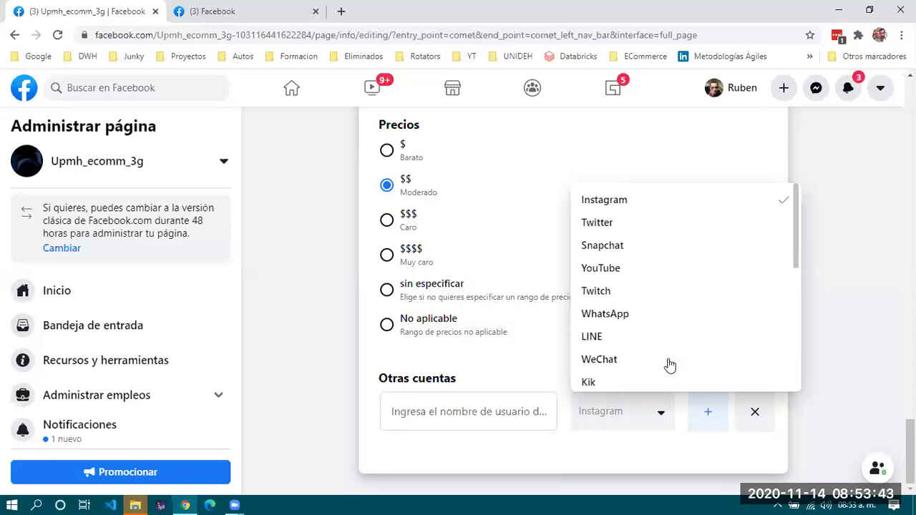
scroll(670, 365, down, 4)
scroll(667, 364, down, 1)
click(640, 461)
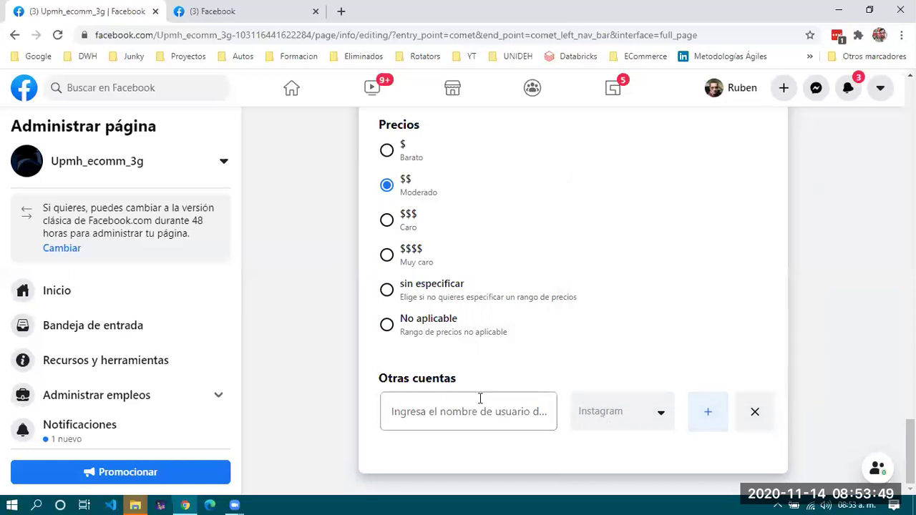
Use the admin notification to view Upmh_ecomm_3g's administration history with its one admin-added entry.
scroll(465, 386, up, 15)
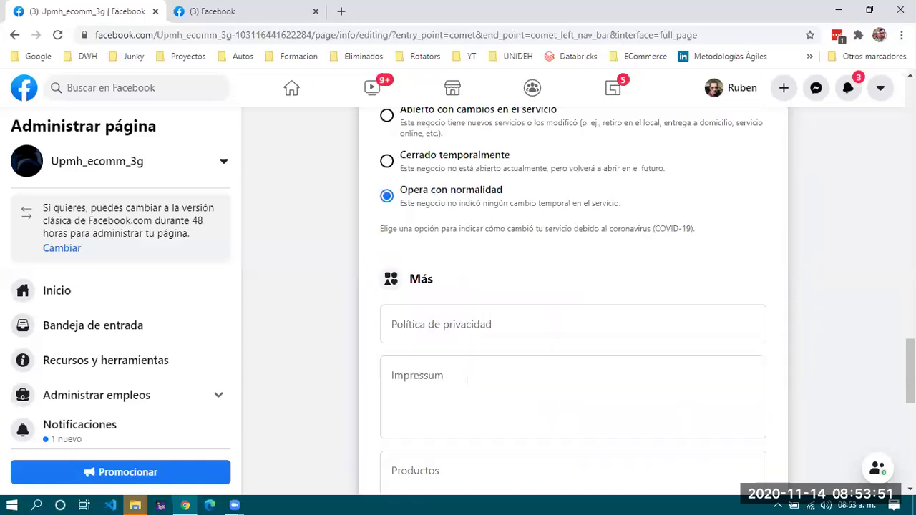
scroll(466, 386, up, 5)
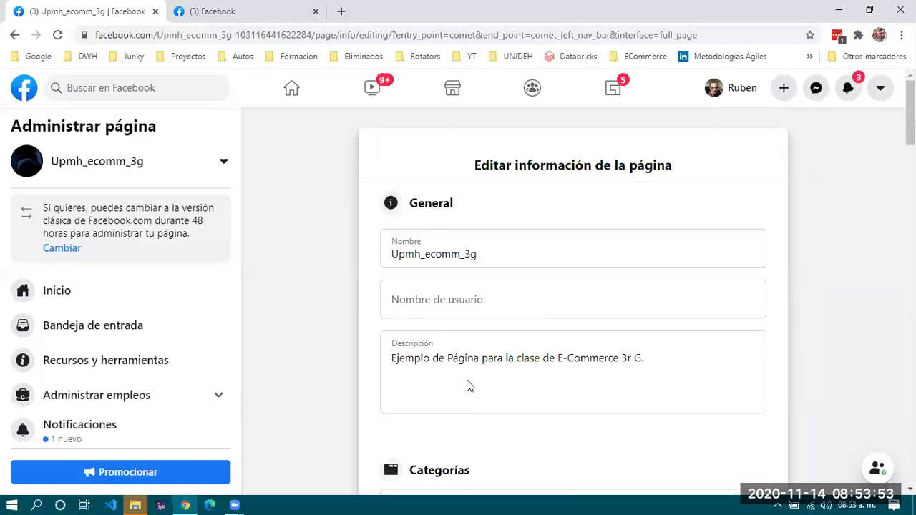
scroll(467, 386, down, 20)
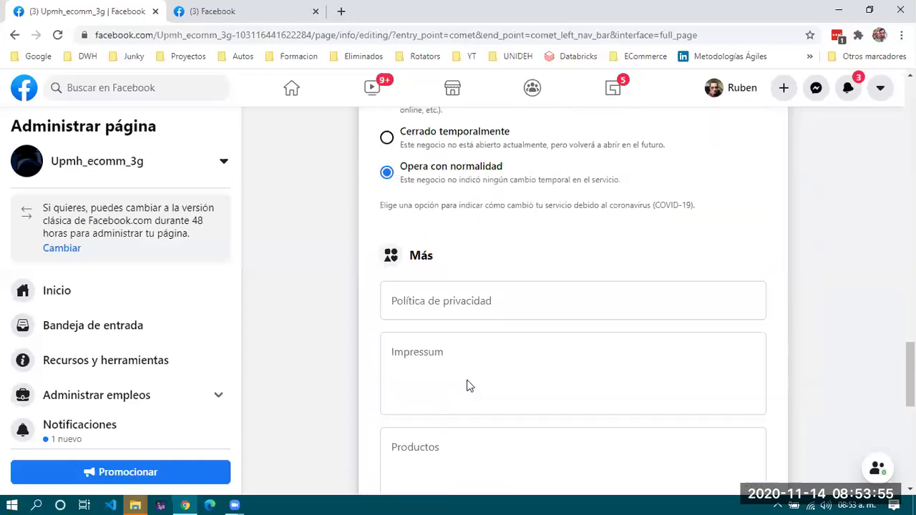
scroll(467, 386, down, 1)
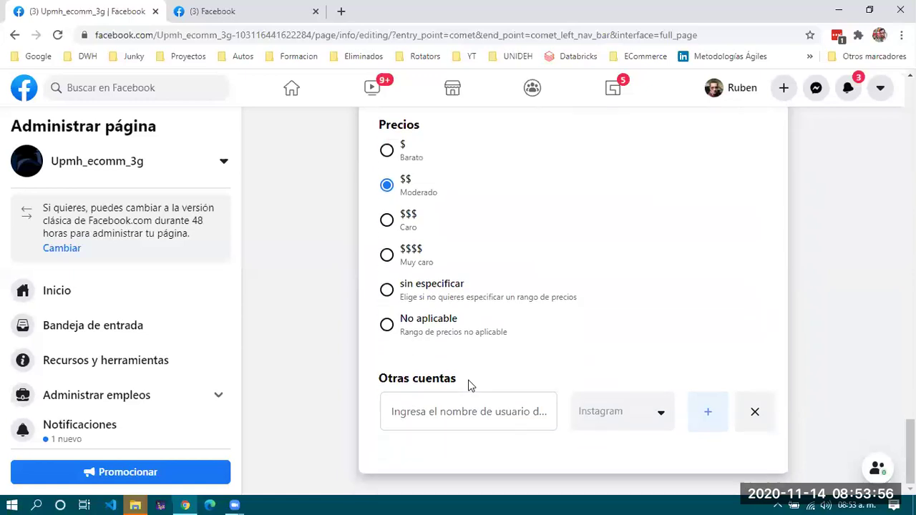
click(105, 434)
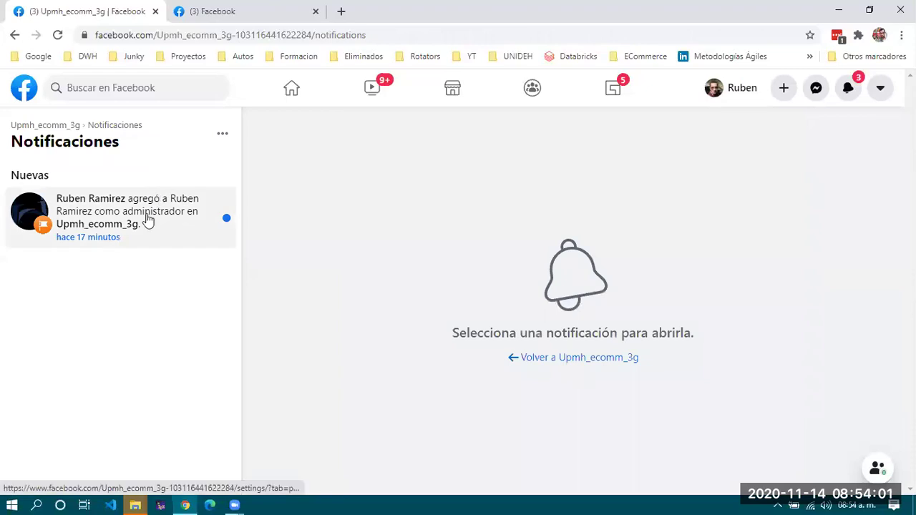
click(146, 222)
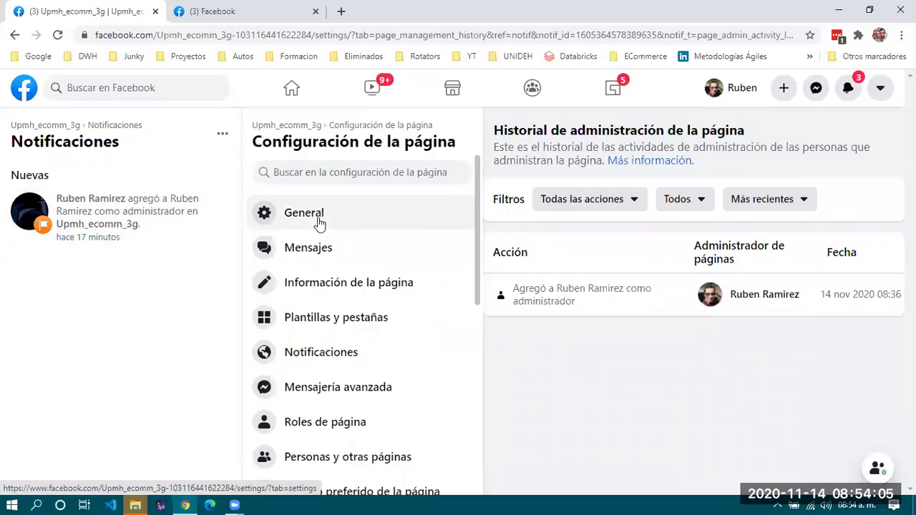
scroll(320, 223, down, 4)
scroll(319, 223, up, 4)
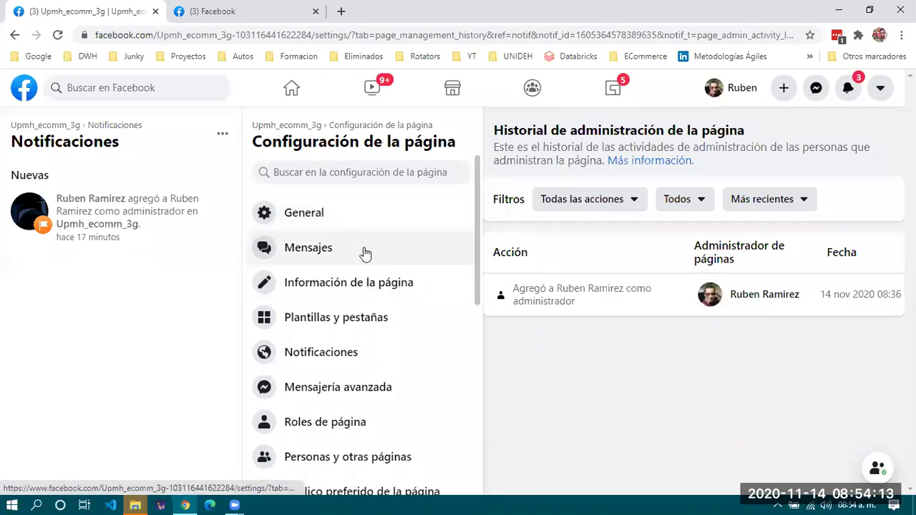
scroll(364, 253, down, 2)
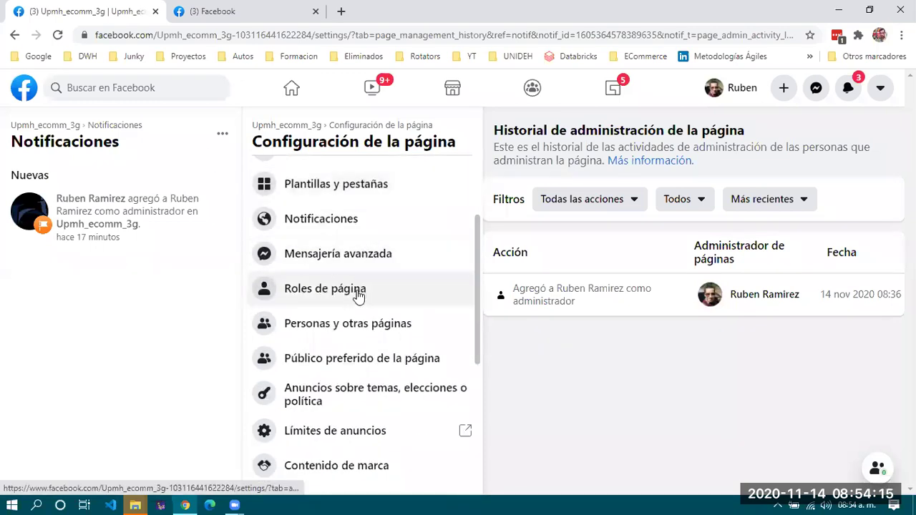
Open Roles de página and focus the new-role name or e-mail field.
click(358, 296)
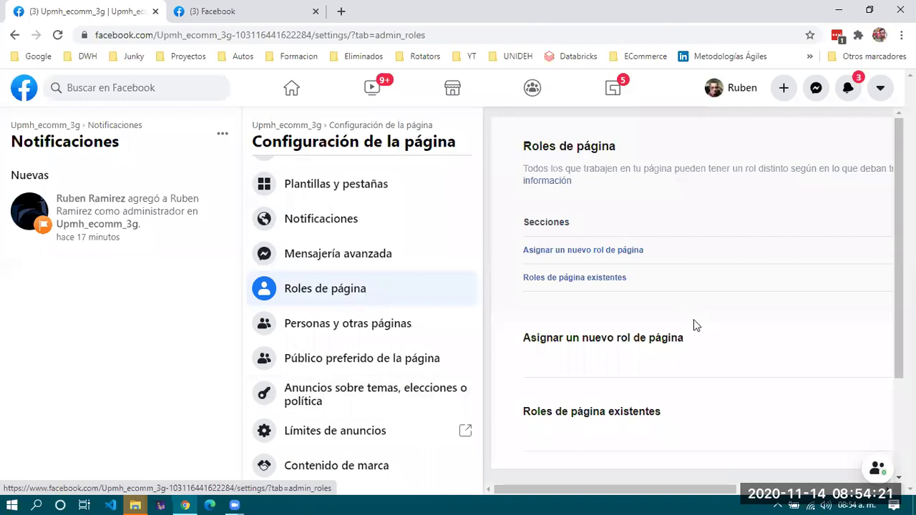
scroll(694, 325, down, 1)
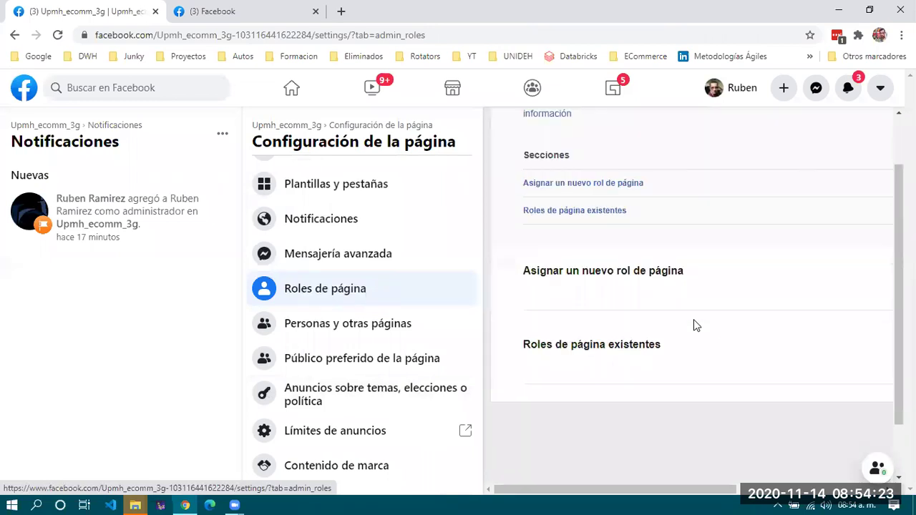
scroll(694, 325, up, 1)
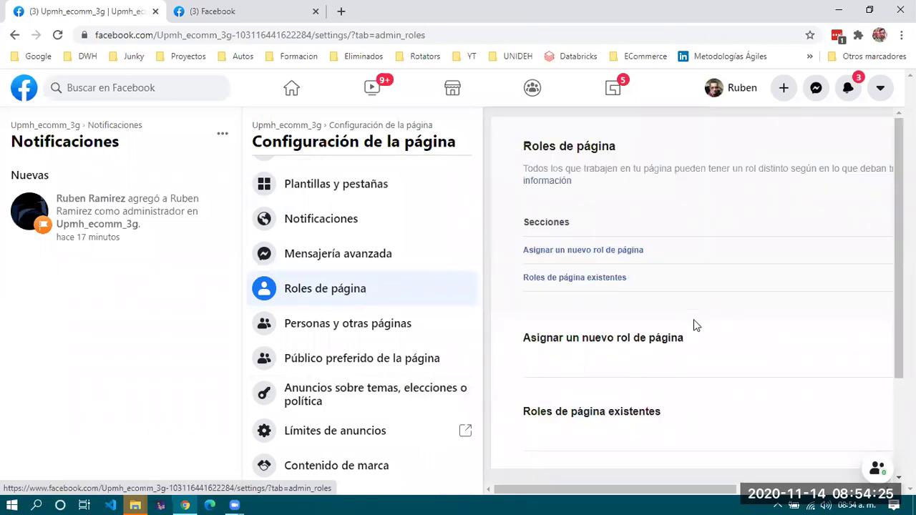
scroll(693, 326, down, 1)
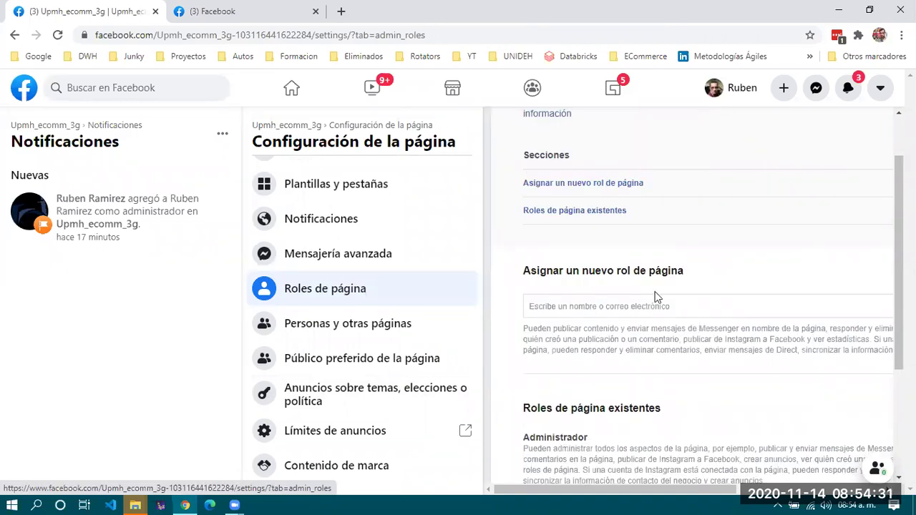
click(583, 310)
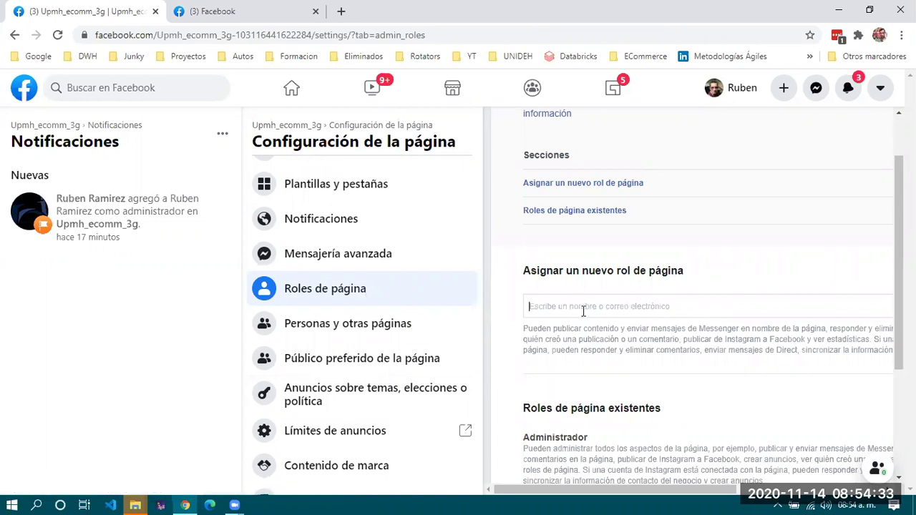
scroll(583, 311, down, 1)
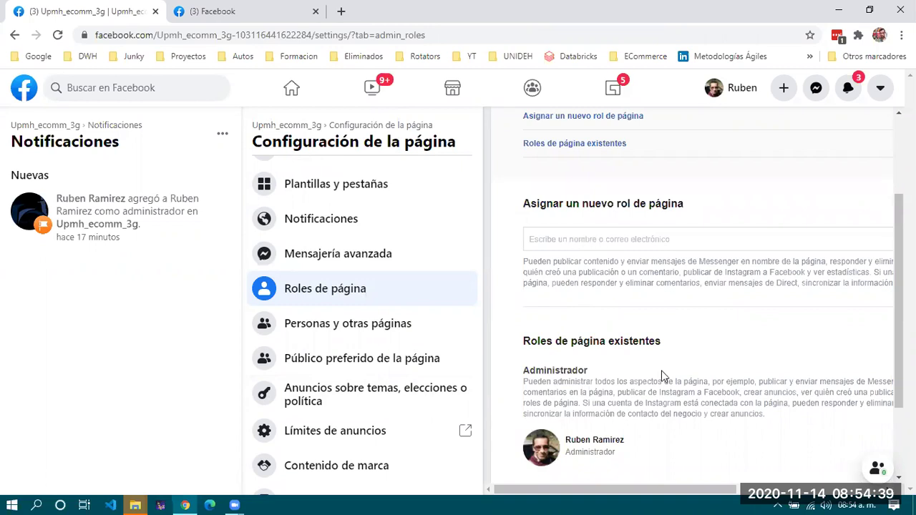
scroll(755, 209, right, 3)
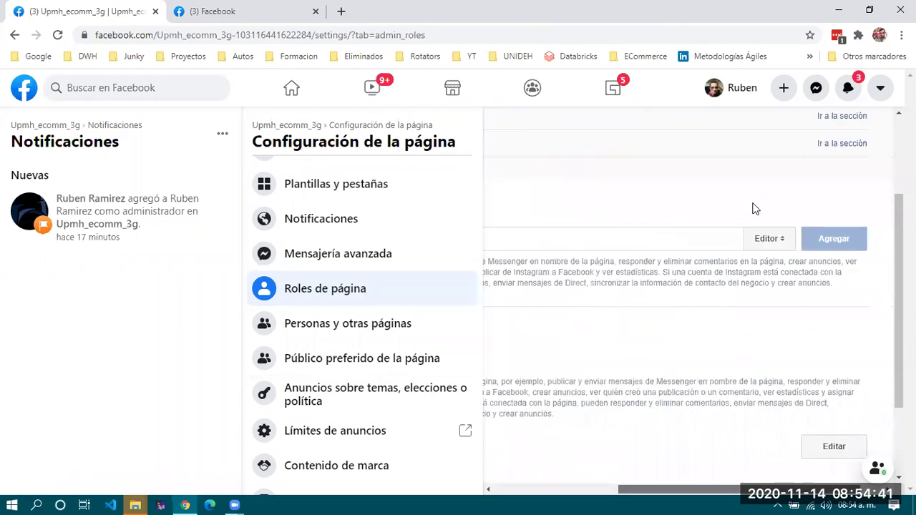
scroll(752, 226, right, 1)
Check the role dropdown without changing Editor, then review the Asignar un nuevo rol de página section.
click(745, 238)
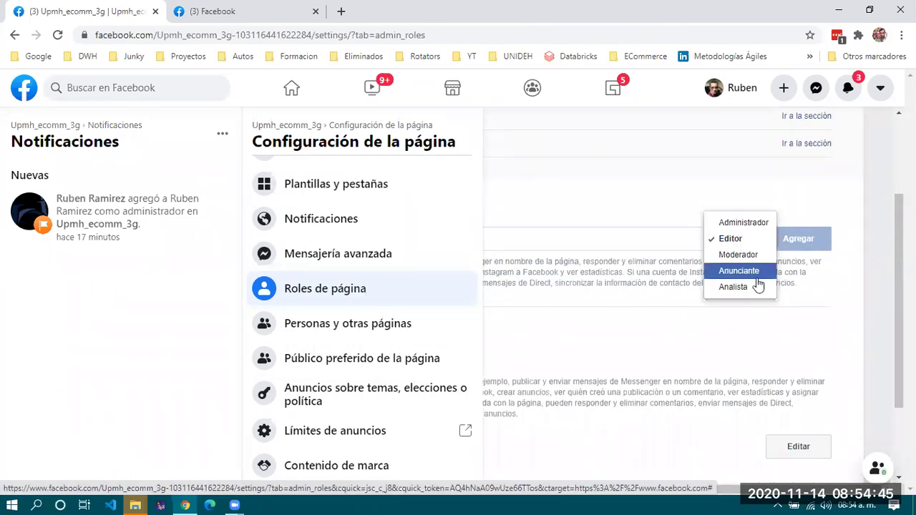
click(618, 240)
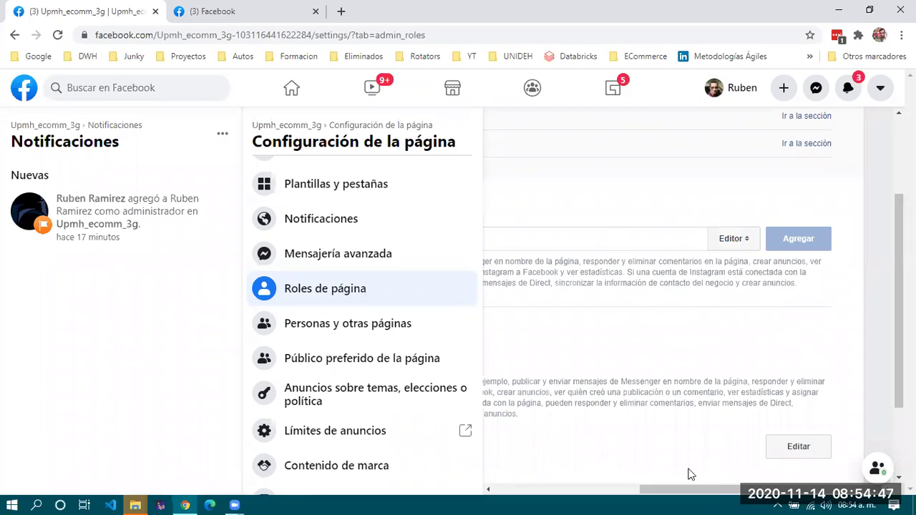
drag(712, 491, 475, 491)
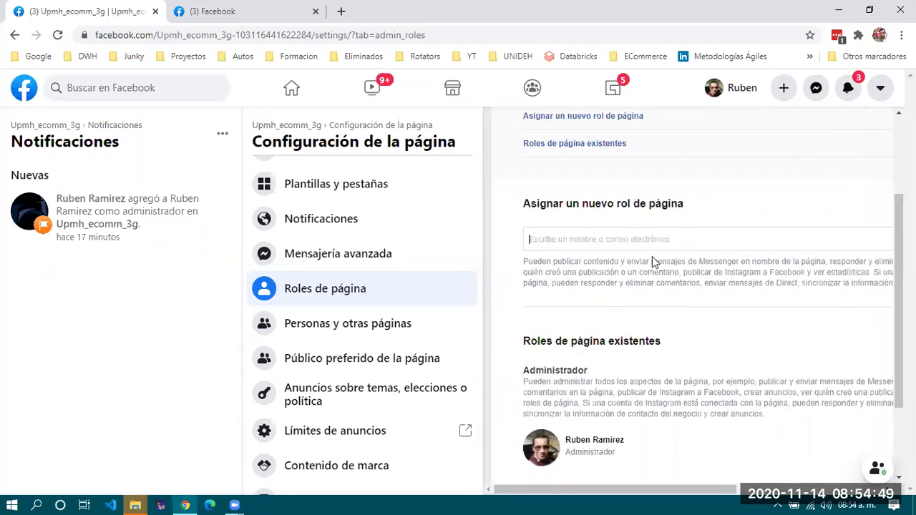
click(687, 239)
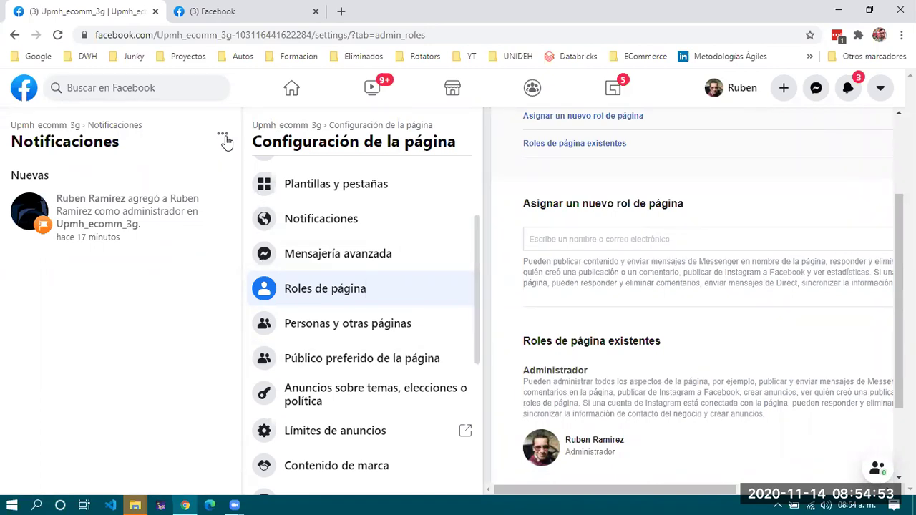
scroll(639, 307, down, 2)
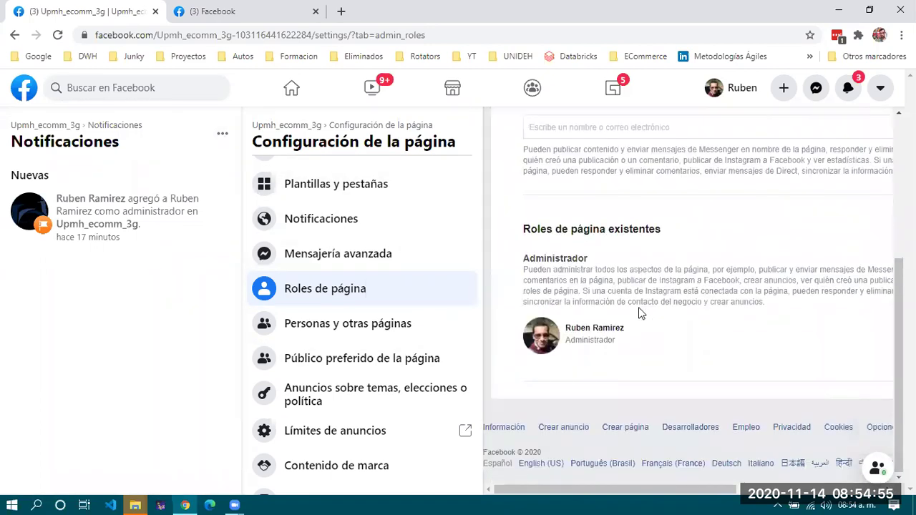
scroll(639, 307, up, 3)
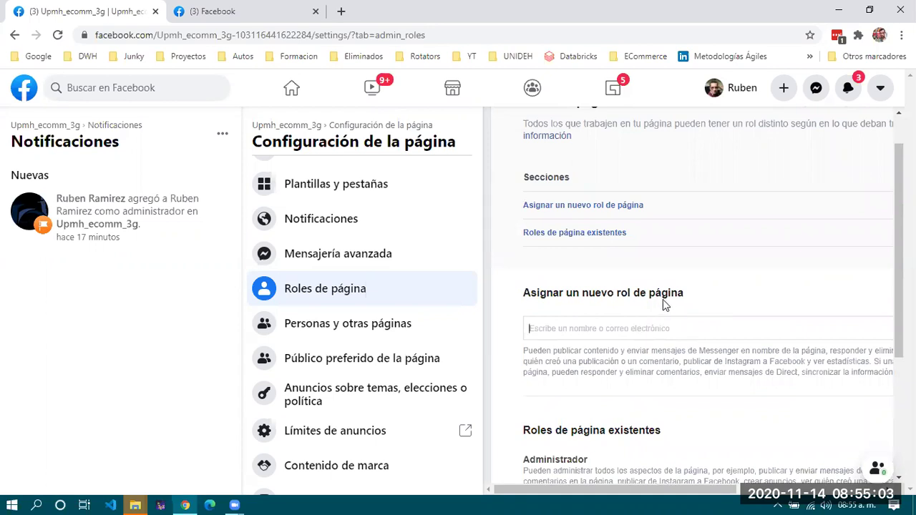
drag(692, 296, 511, 296)
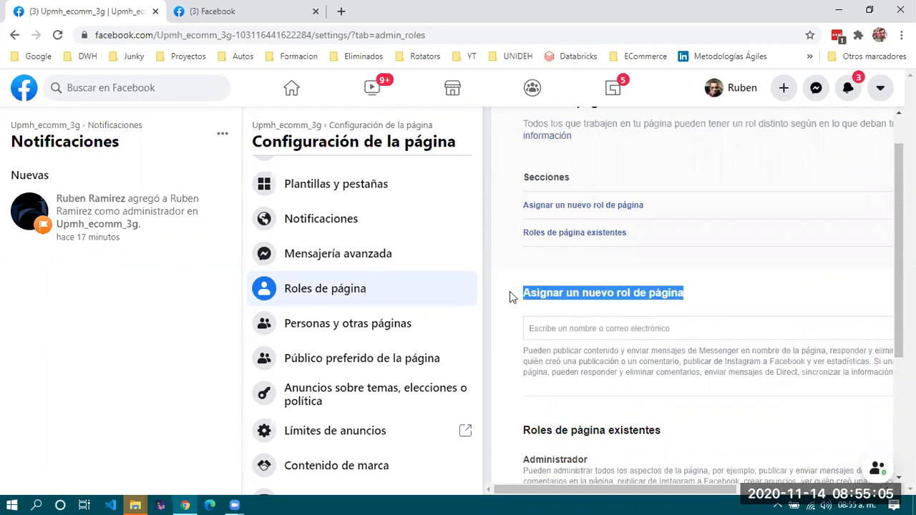
click(763, 291)
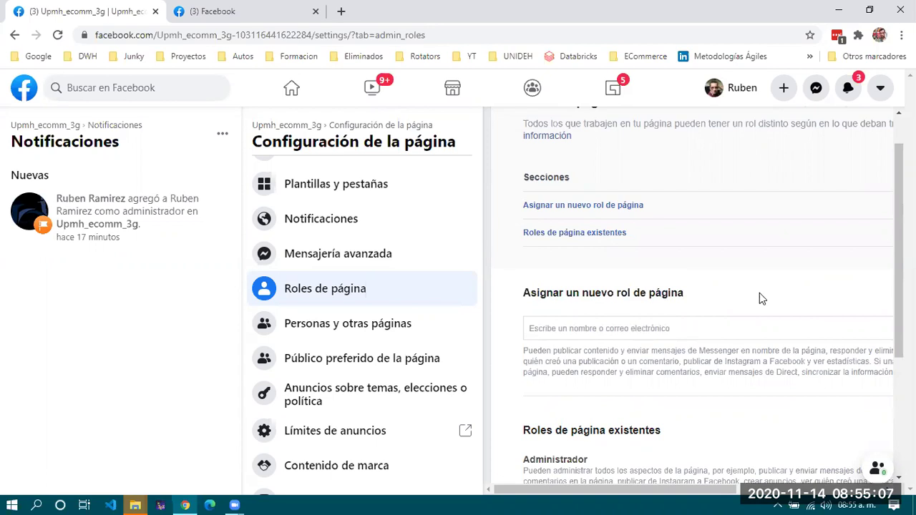
Inspect the Personas y otras páginas filter list, then open Público preferido de la página.
click(338, 326)
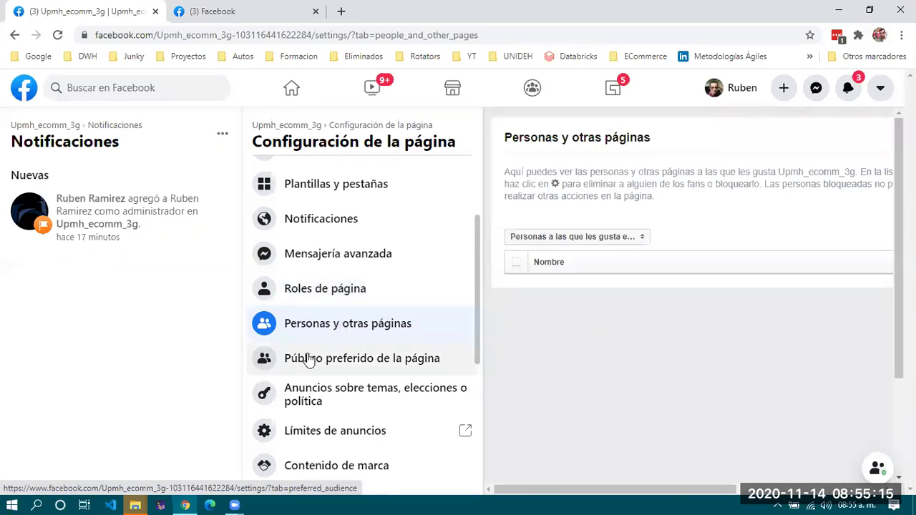
click(598, 239)
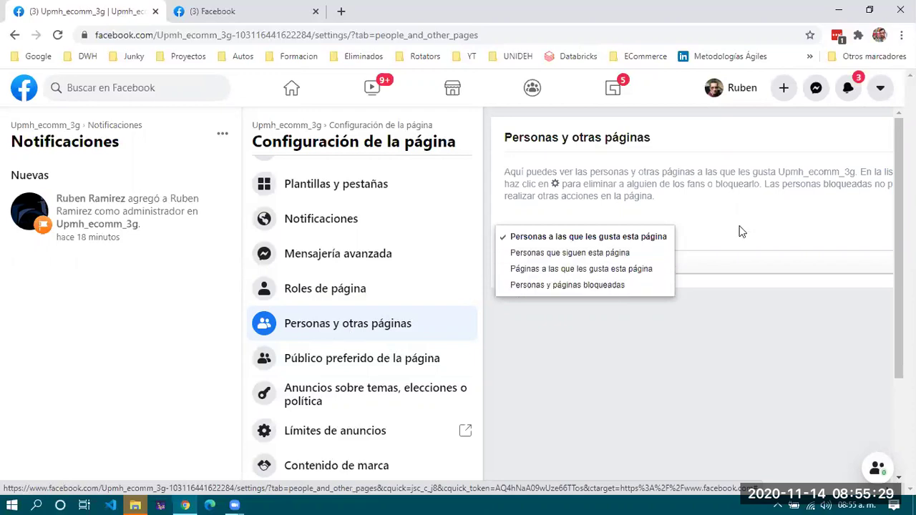
click(498, 225)
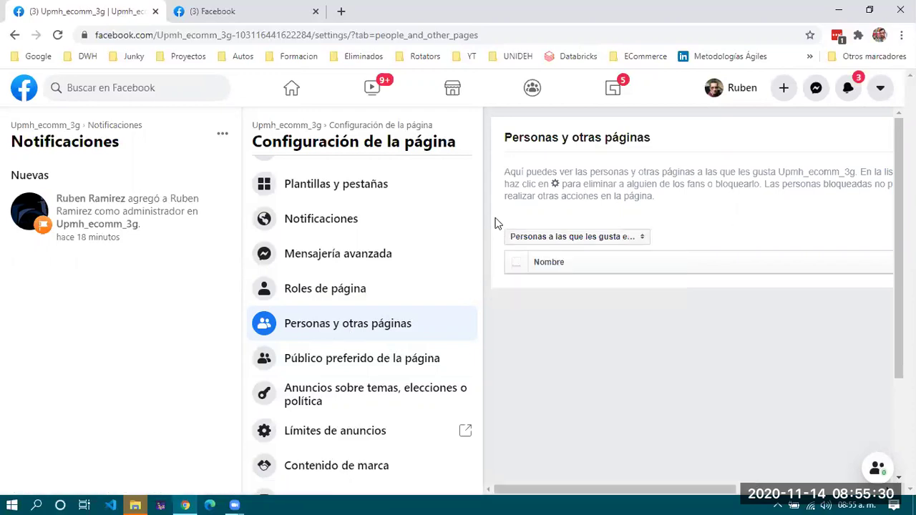
click(351, 363)
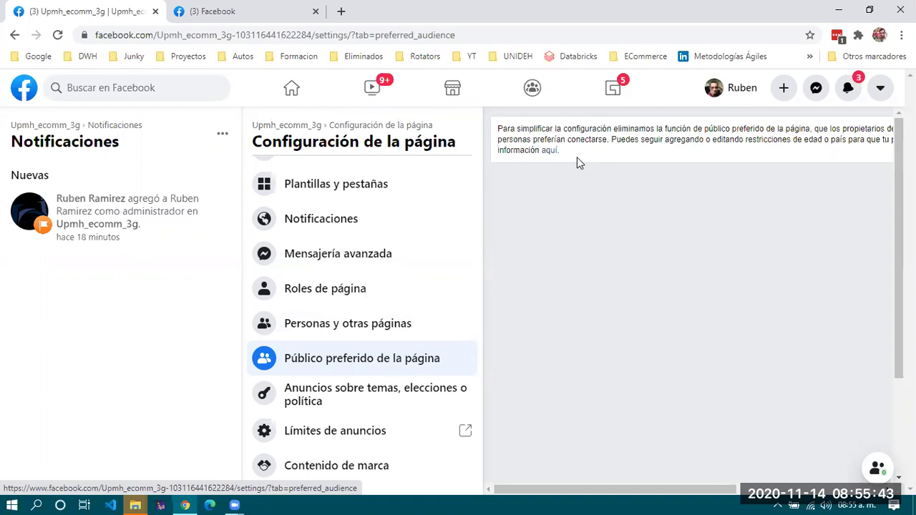
Follow the notice's 'aquí' link to the Help Center article on country and age restrictions.
click(550, 151)
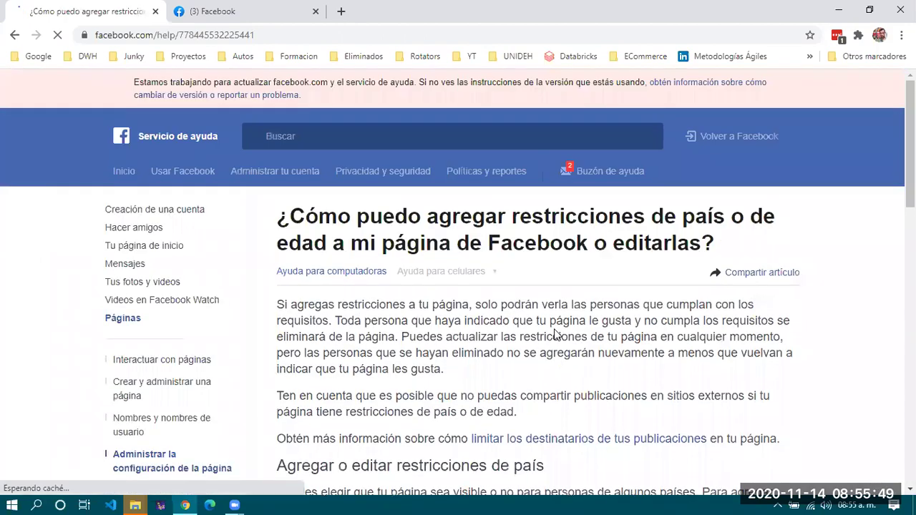
scroll(542, 430, down, 7)
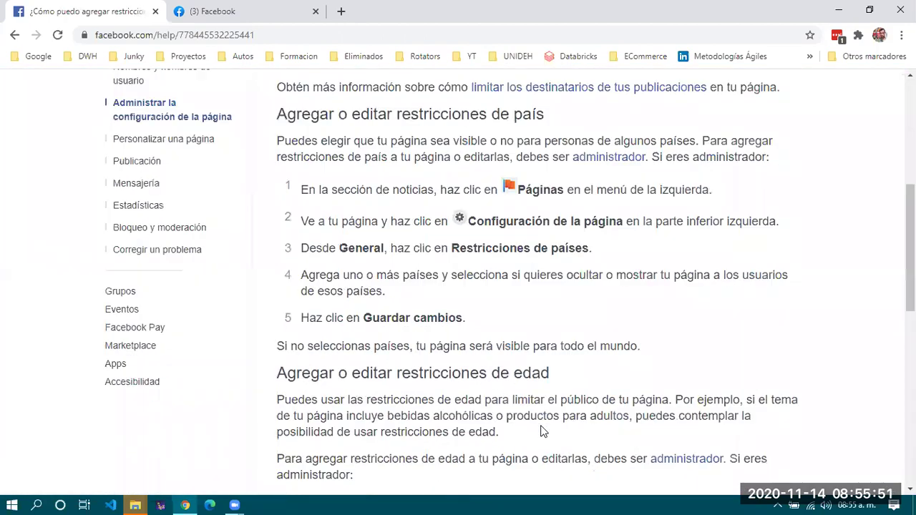
scroll(542, 397, up, 7)
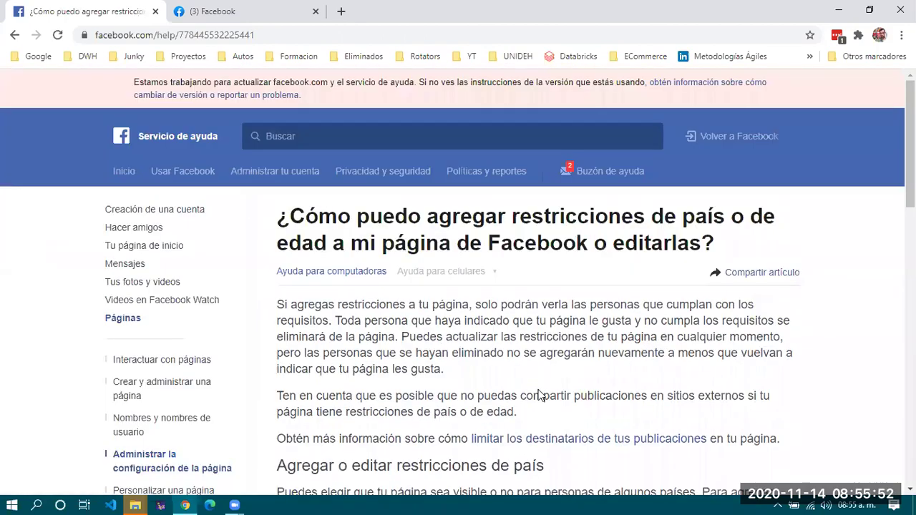
Go back from the help article to the Upmh_ecomm_3g preferred audience settings.
click(14, 35)
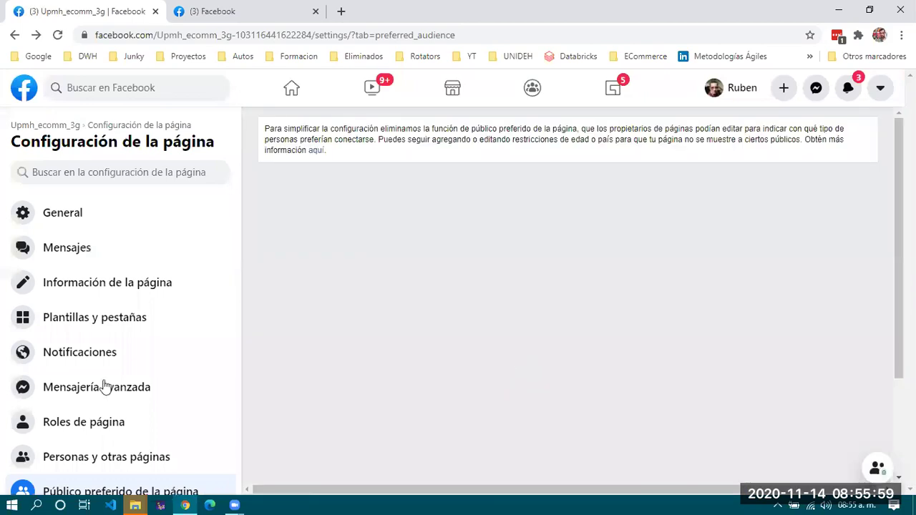
scroll(106, 390, down, 5)
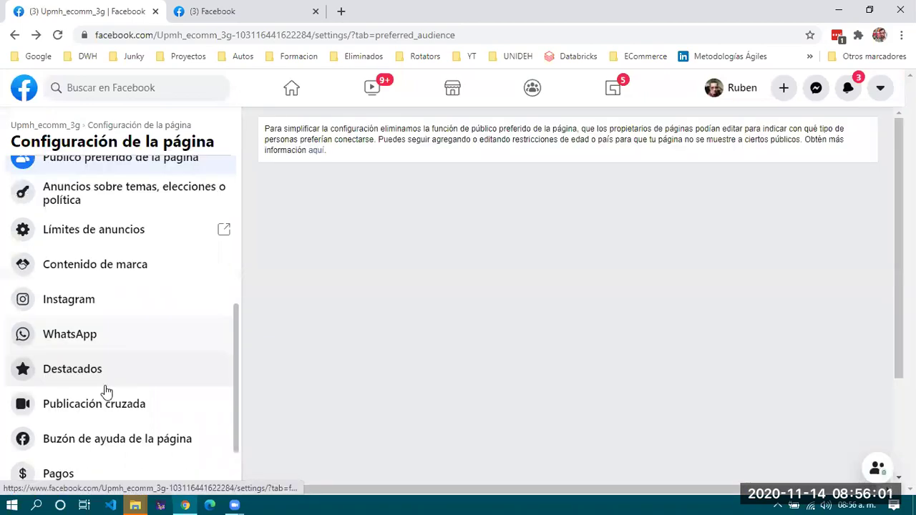
scroll(115, 358, up, 1)
scroll(494, 154, up, 1)
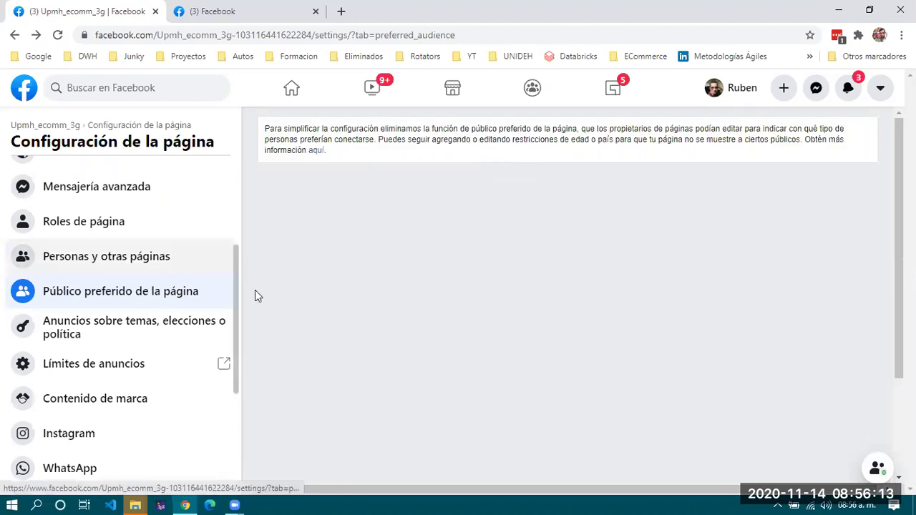
scroll(164, 264, up, 3)
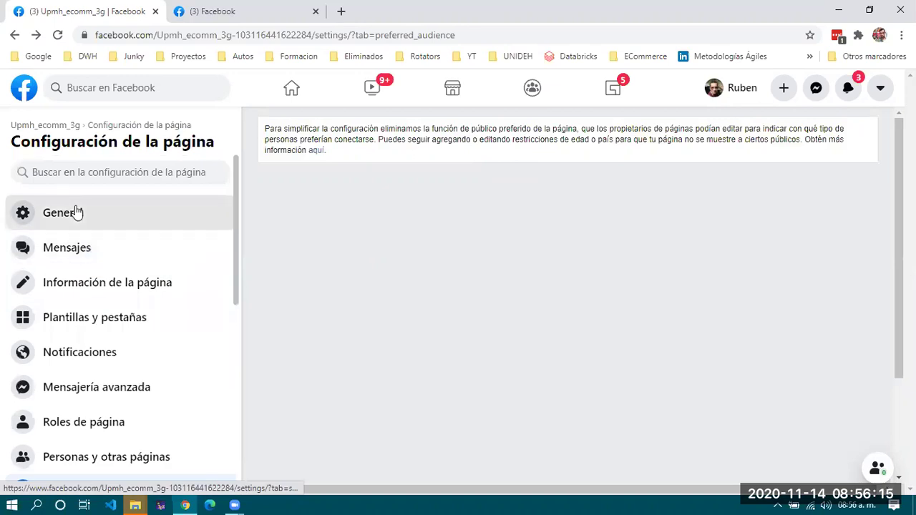
Open the Plantillas y pestañas settings, showing the current template Salas de espectáculos.
click(85, 213)
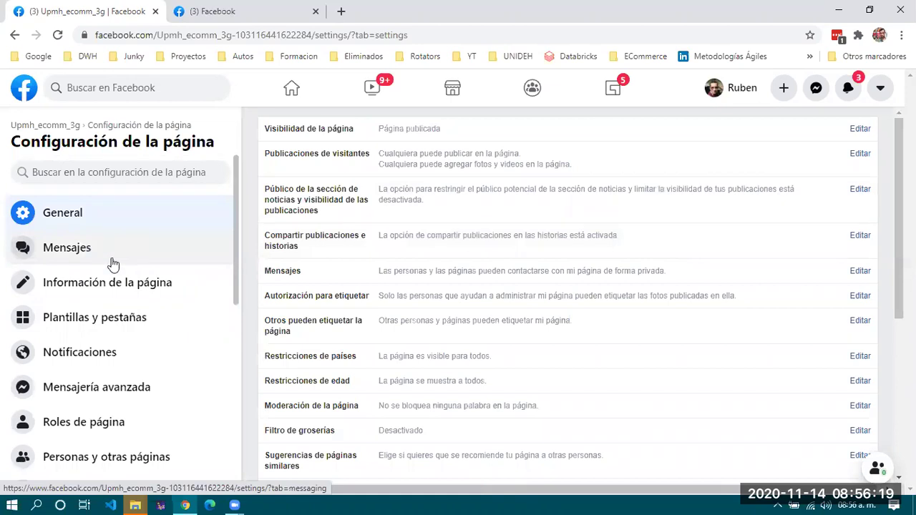
click(120, 288)
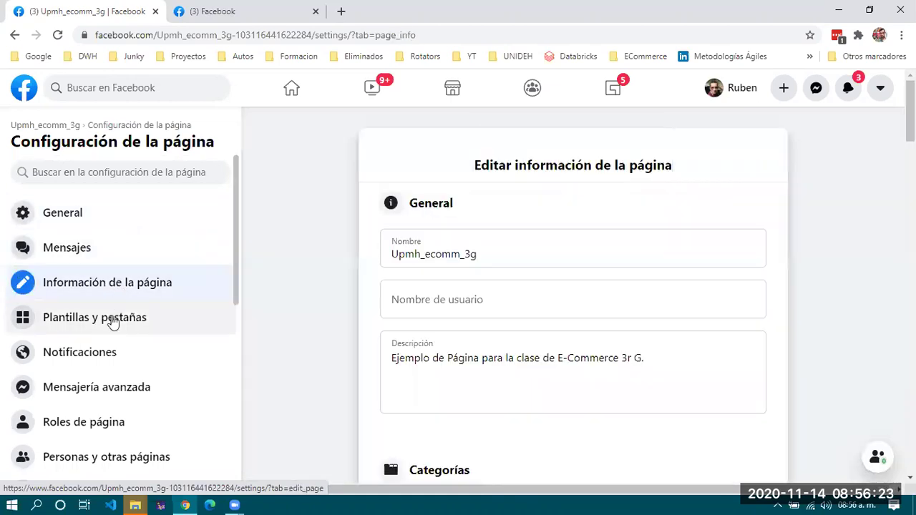
click(112, 322)
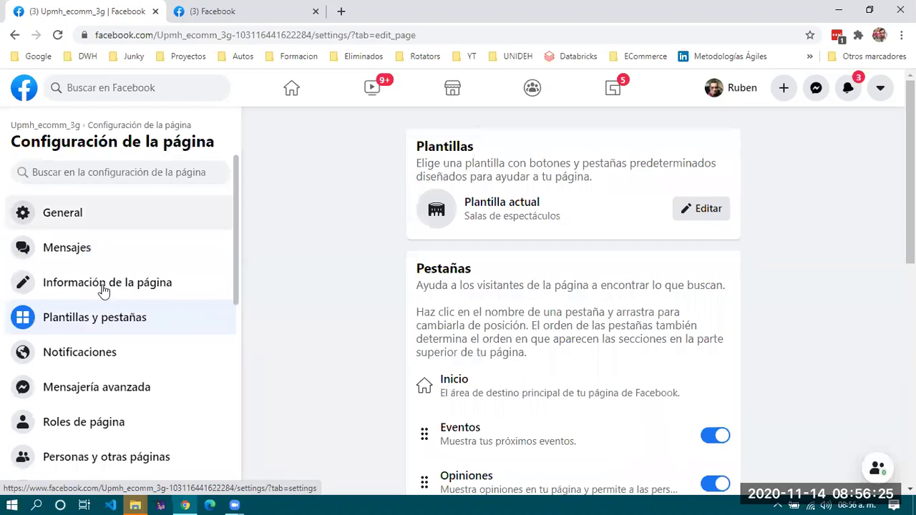
scroll(102, 291, down, 2)
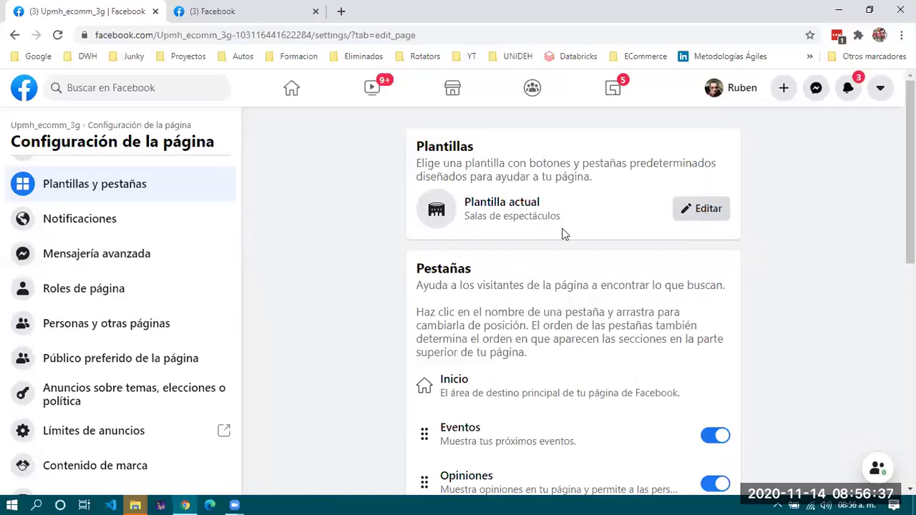
Apply the Negocios template to the page and copy the page's web address.
click(707, 212)
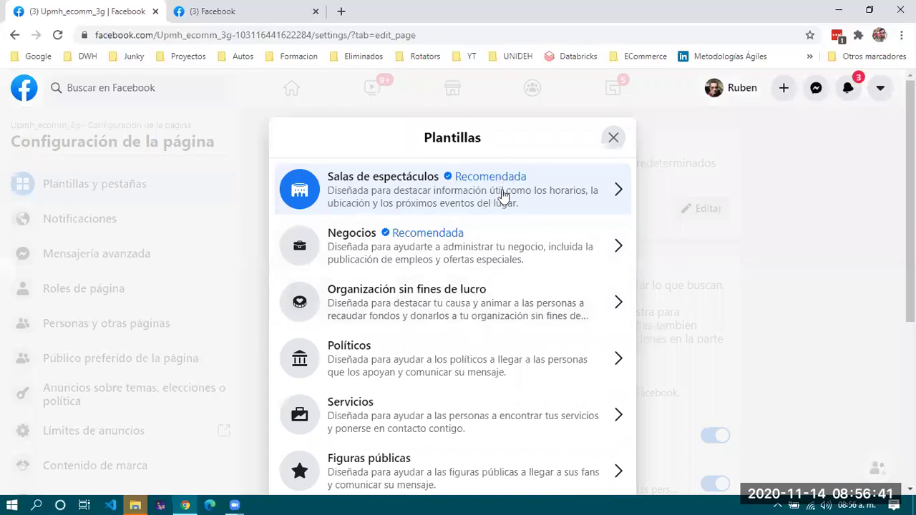
scroll(489, 337, down, 1)
scroll(489, 336, down, 4)
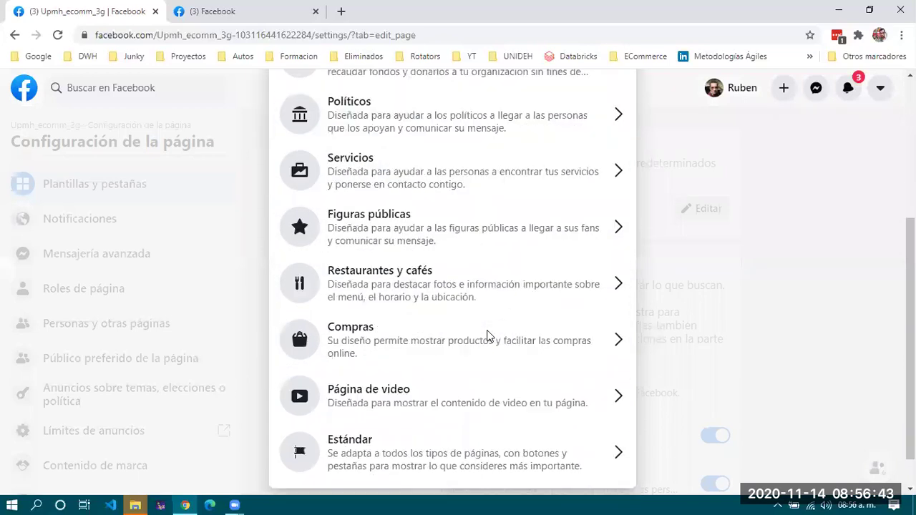
scroll(420, 413, up, 5)
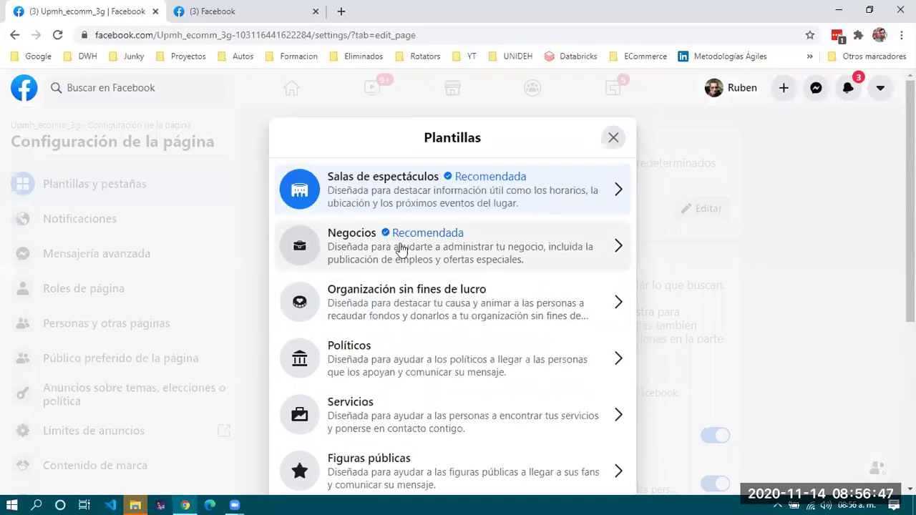
click(376, 256)
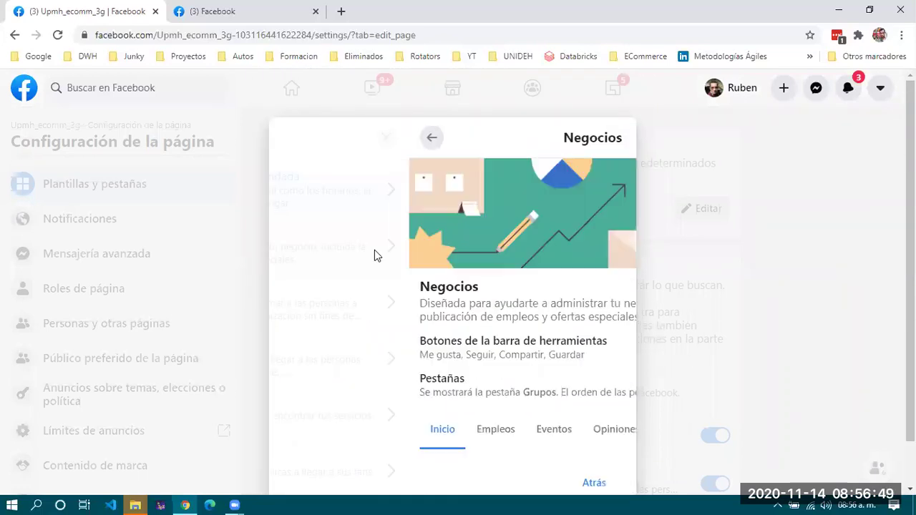
scroll(460, 329, down, 1)
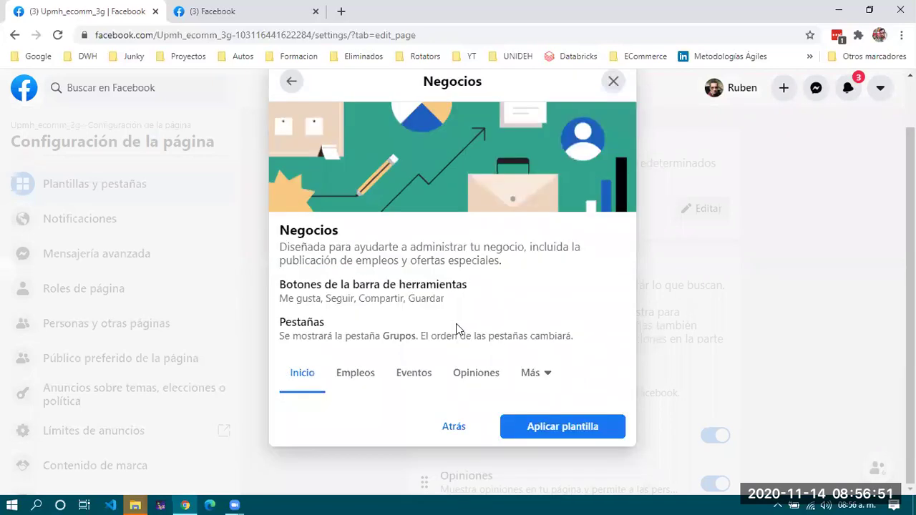
click(556, 428)
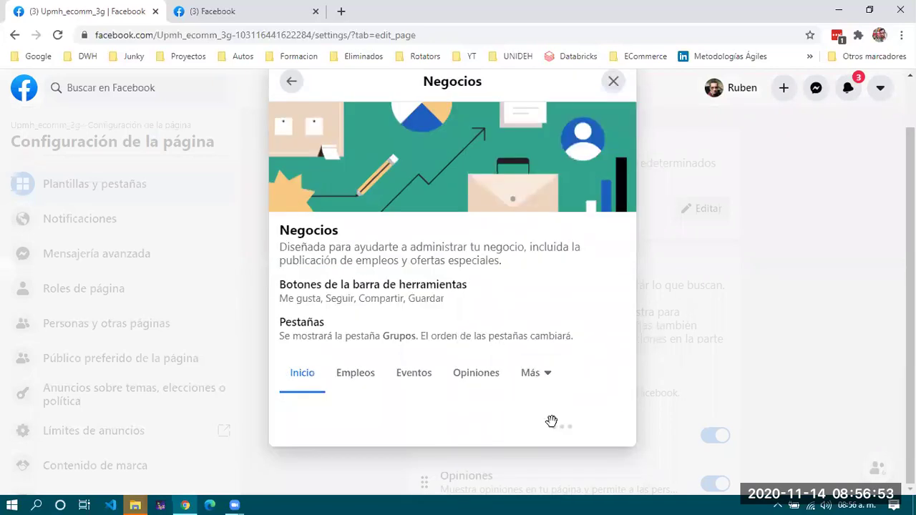
scroll(456, 256, down, 2)
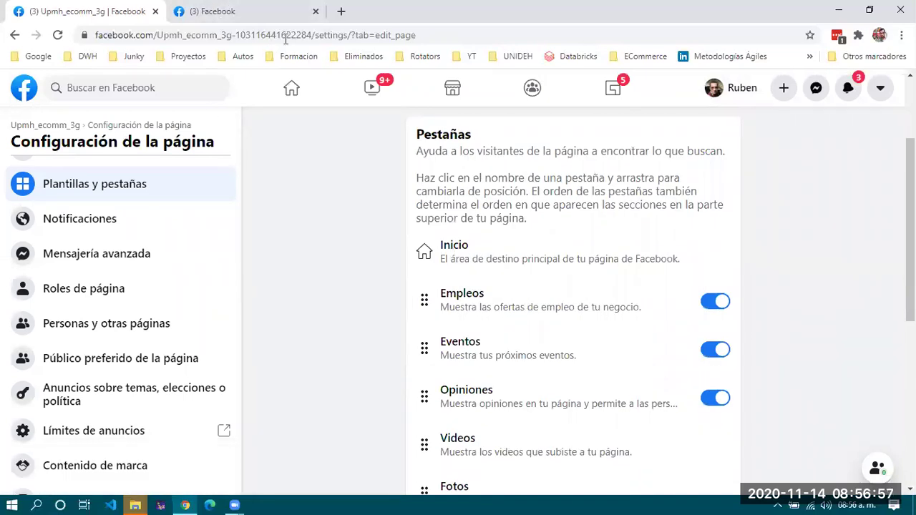
drag(312, 34, 85, 35)
key(ctrl+c)
Load the copied Upmh_ecomm_3g page address in the second tab and look over the page.
click(213, 11)
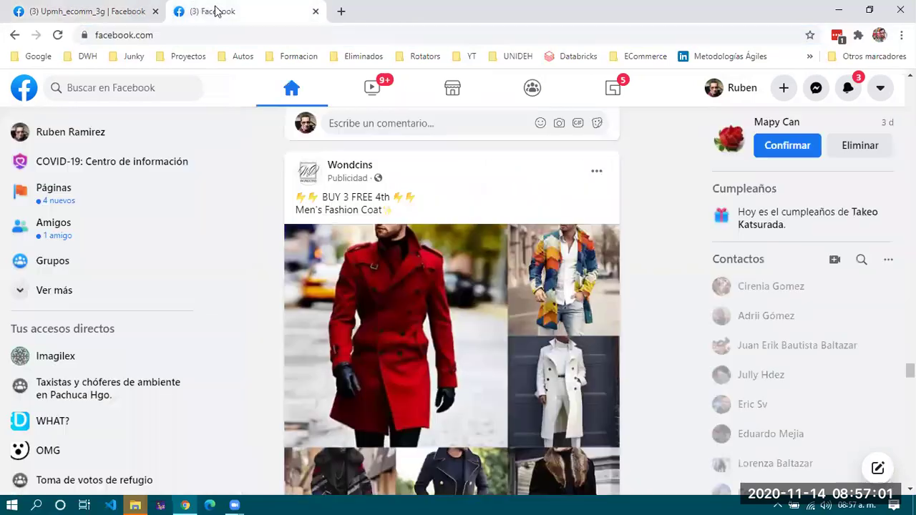
click(222, 33)
key(ctrl+v)
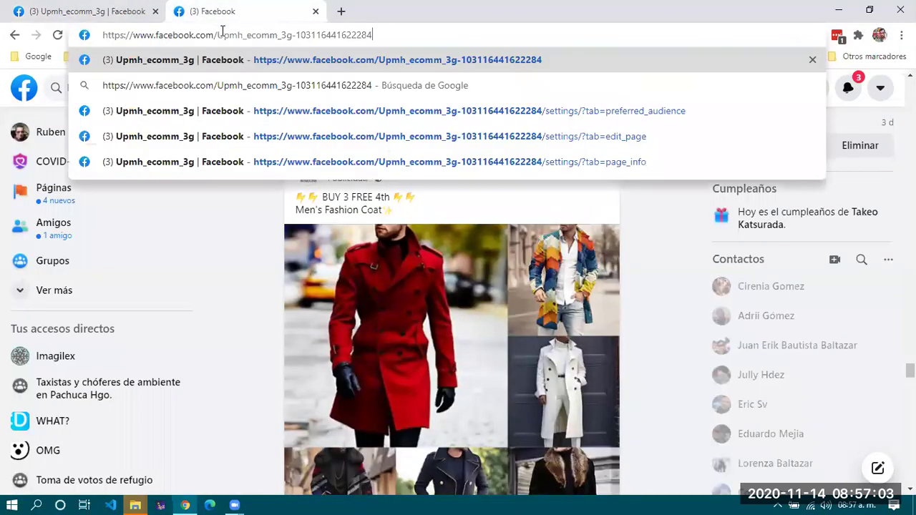
key(Return)
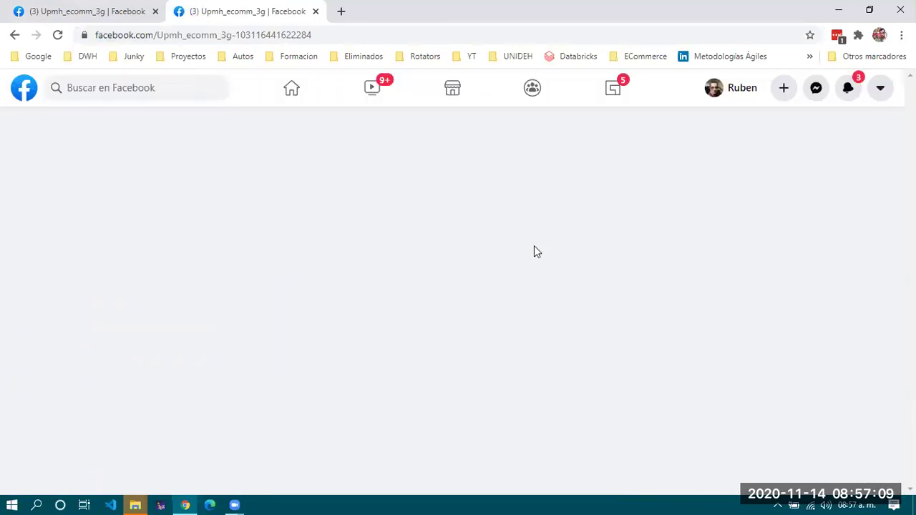
scroll(471, 230, up, 3)
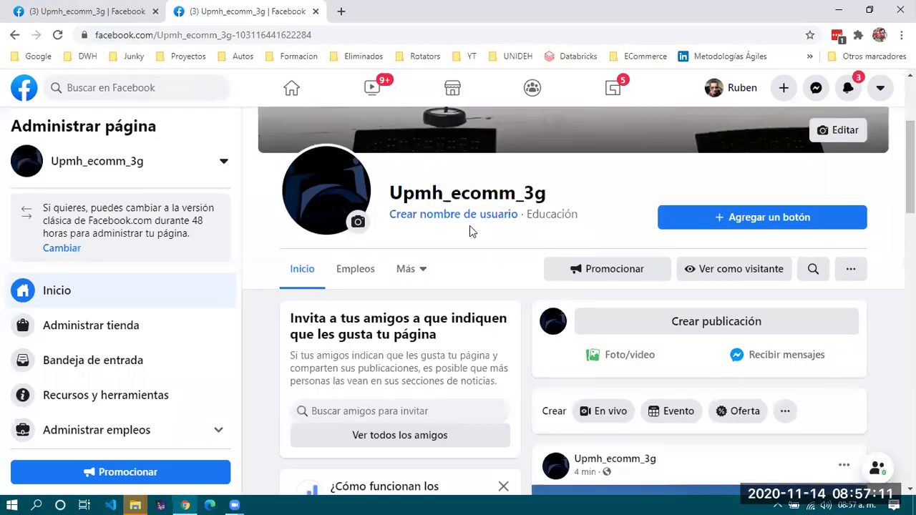
scroll(412, 386, down, 4)
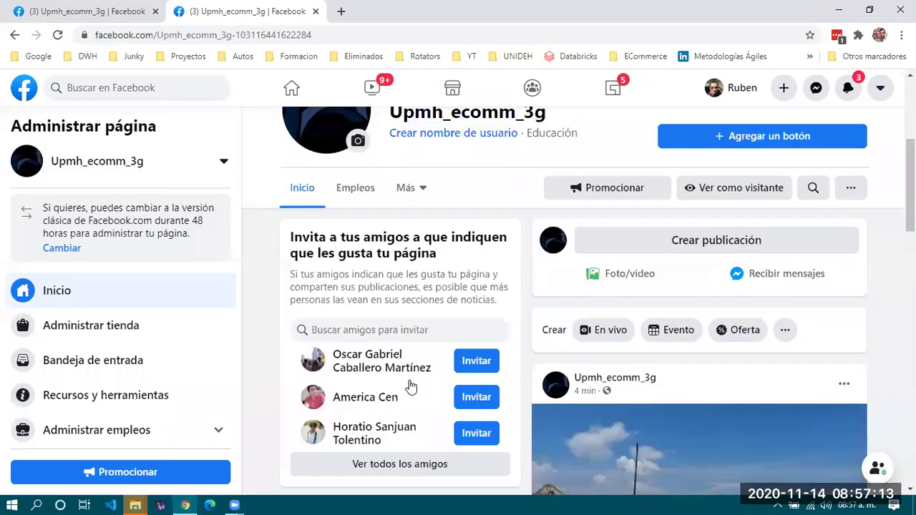
scroll(447, 413, down, 1)
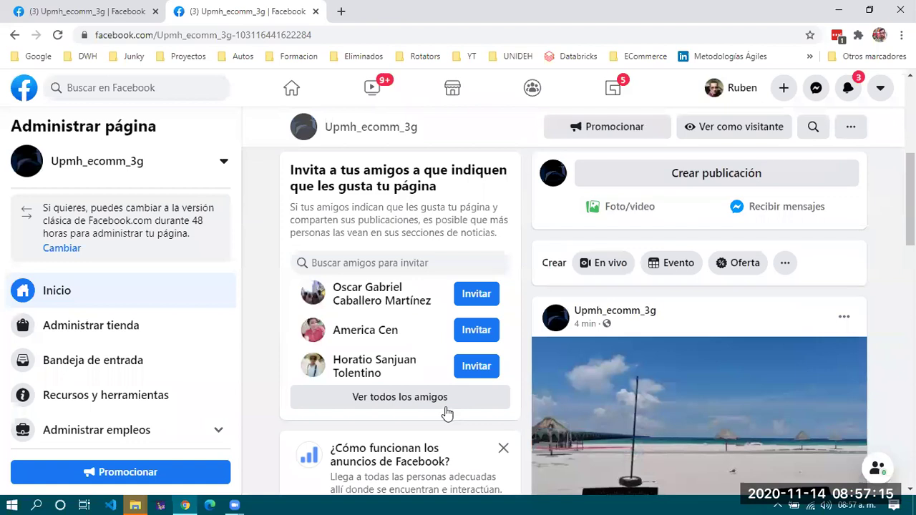
scroll(420, 362, up, 5)
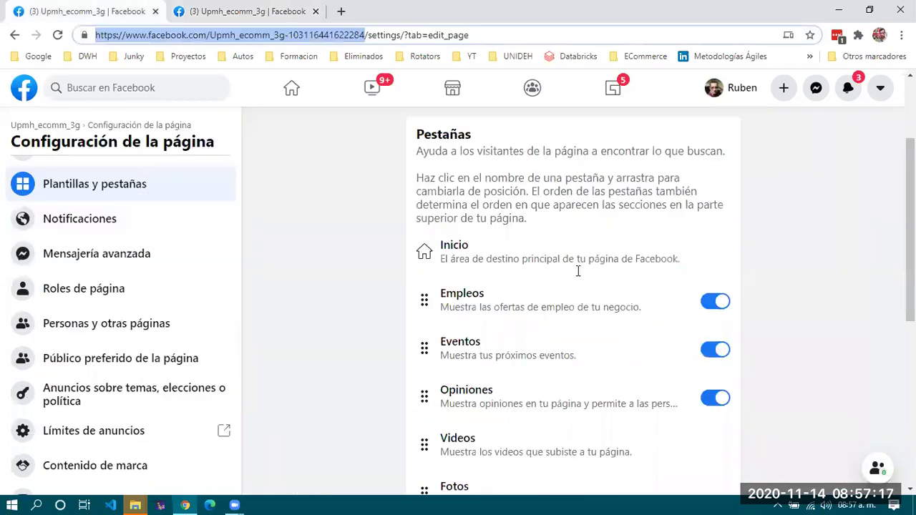
key(alt+Left)
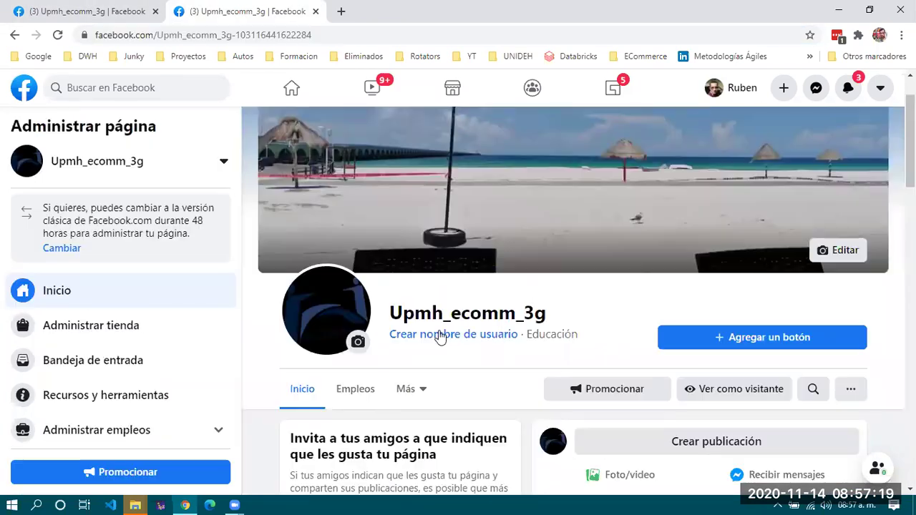
scroll(291, 255, down, 2)
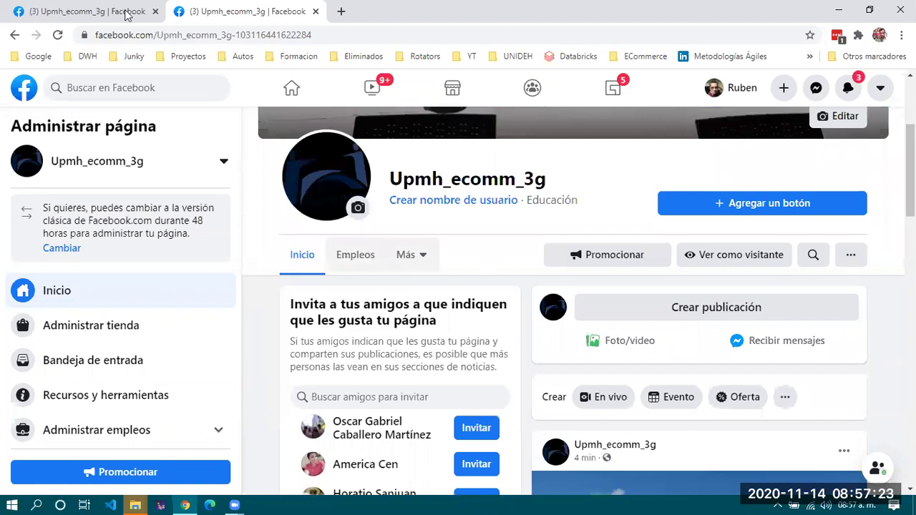
Preview the page with Ver como visitante, then go back to the tab settings.
click(98, 11)
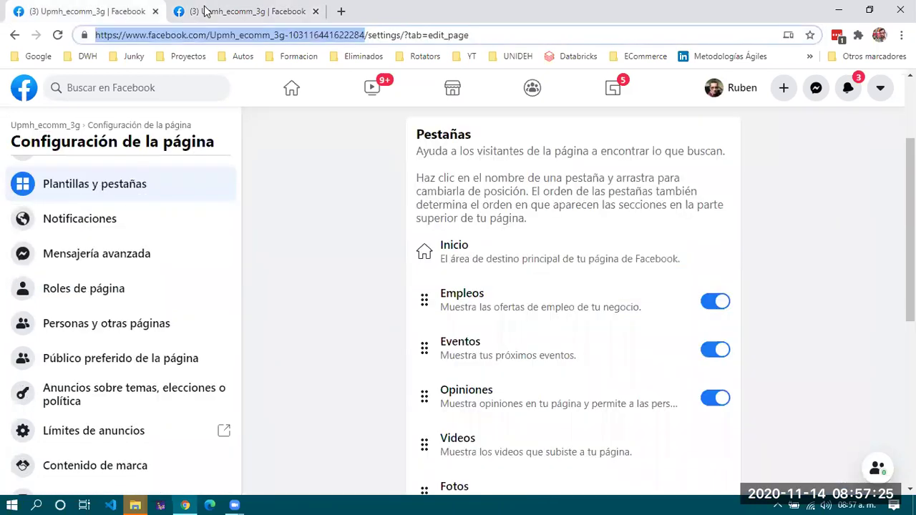
key(ctrl+Tab)
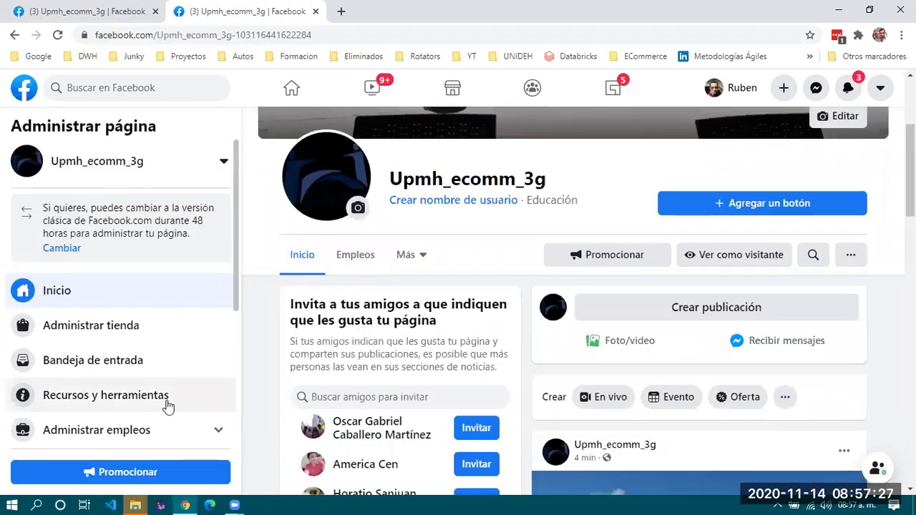
scroll(139, 346, down, 3)
scroll(138, 346, up, 3)
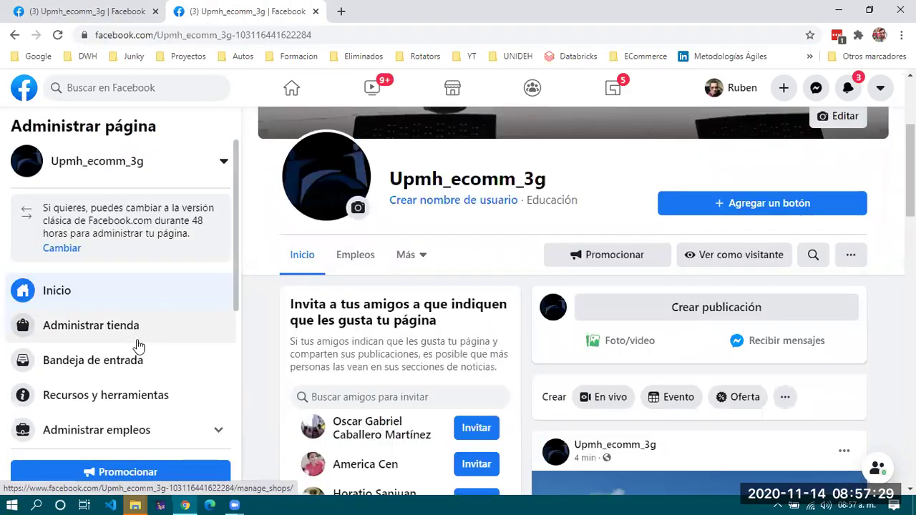
scroll(474, 220, up, 3)
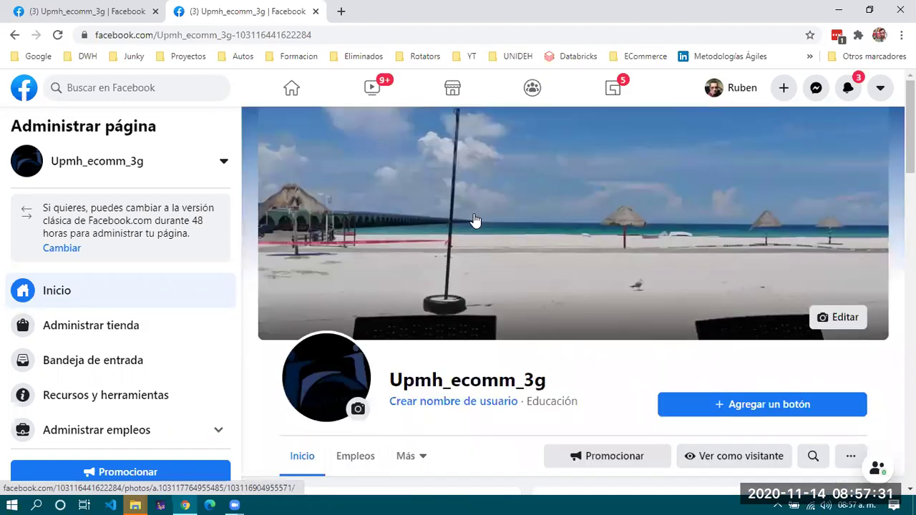
scroll(474, 220, down, 3)
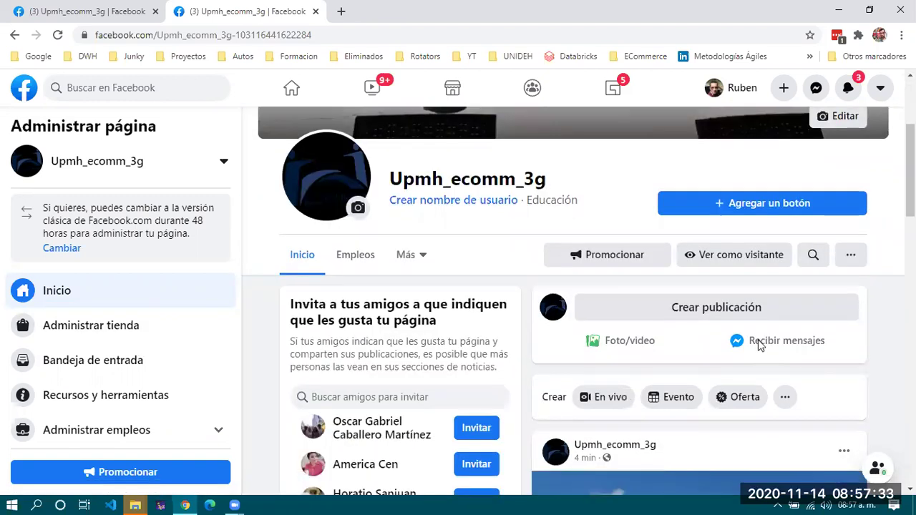
scroll(757, 328, up, 1)
click(757, 328)
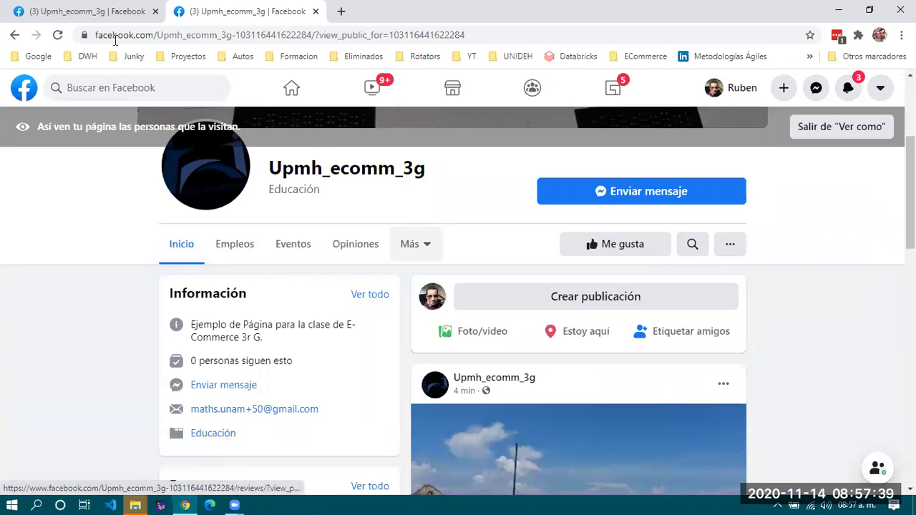
key(alt+Left)
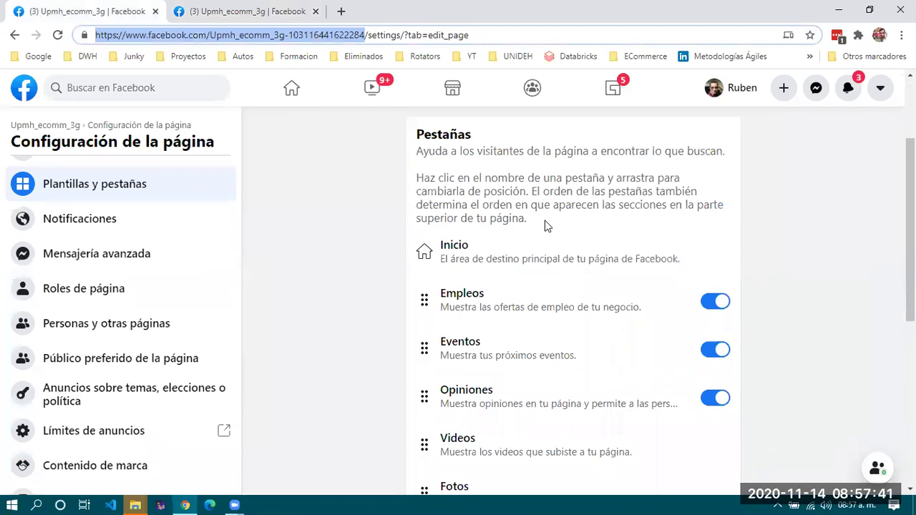
Switch off the Empleos and Eventos tabs and reorder the Videos and Opiniones tabs.
scroll(525, 256, down, 1)
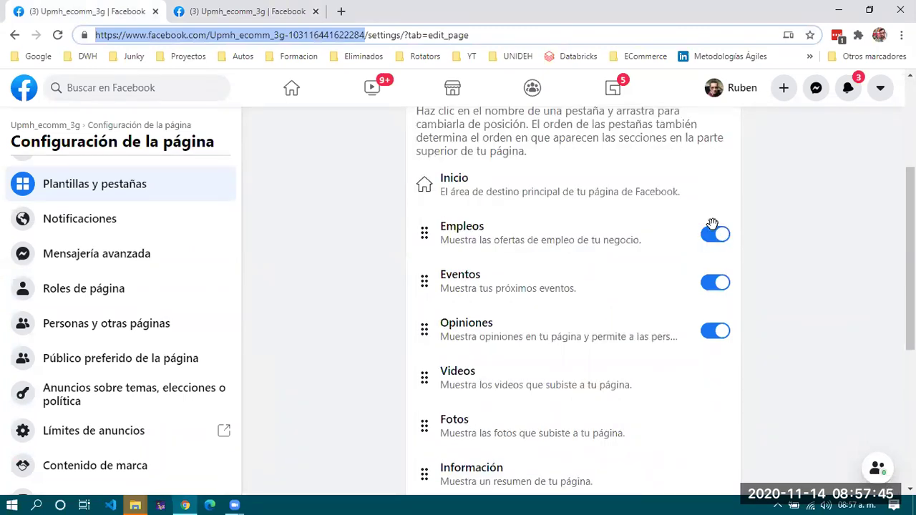
click(709, 240)
click(713, 287)
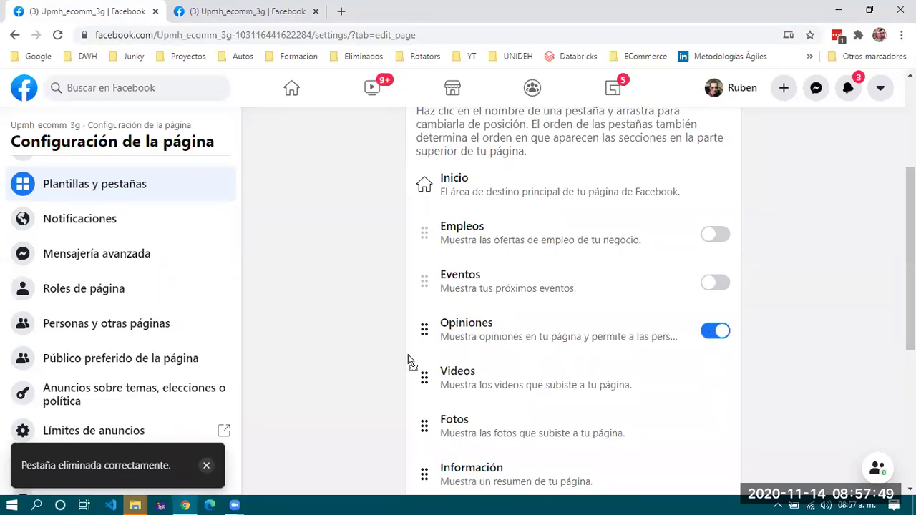
drag(442, 365, 435, 283)
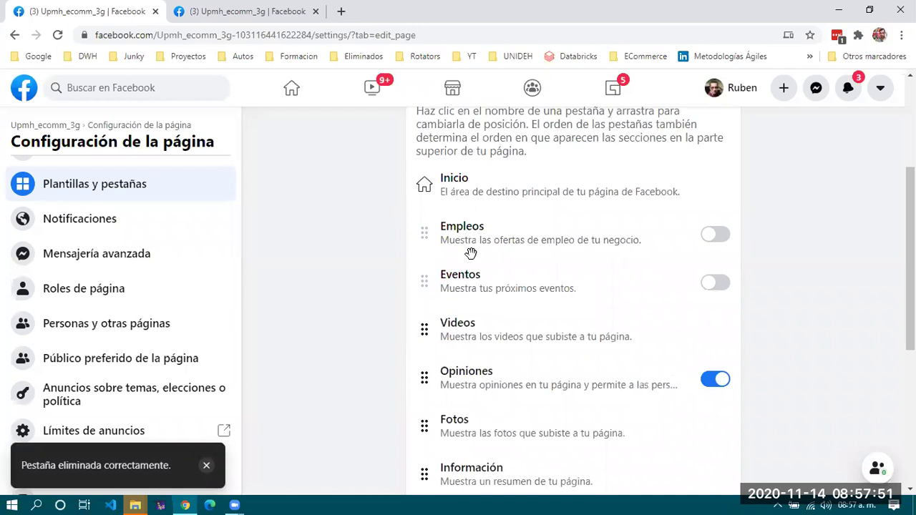
scroll(476, 212, down, 2)
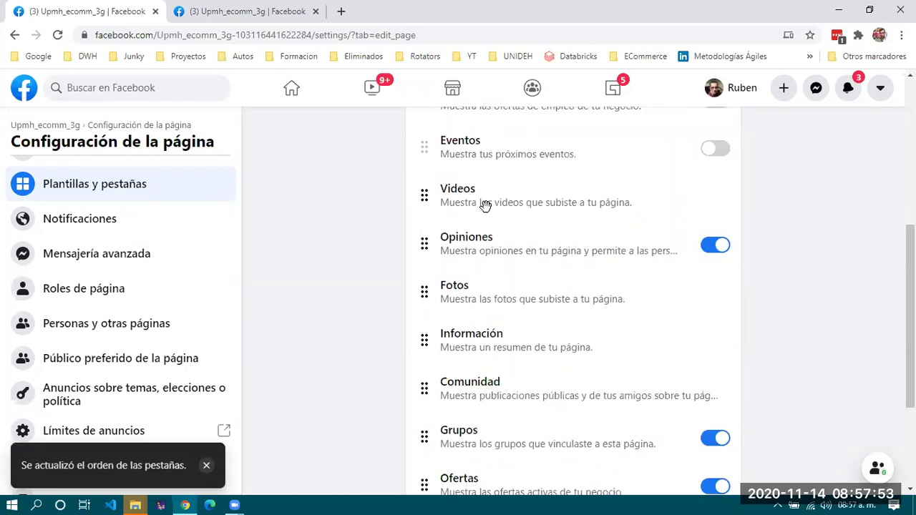
drag(423, 247, 425, 188)
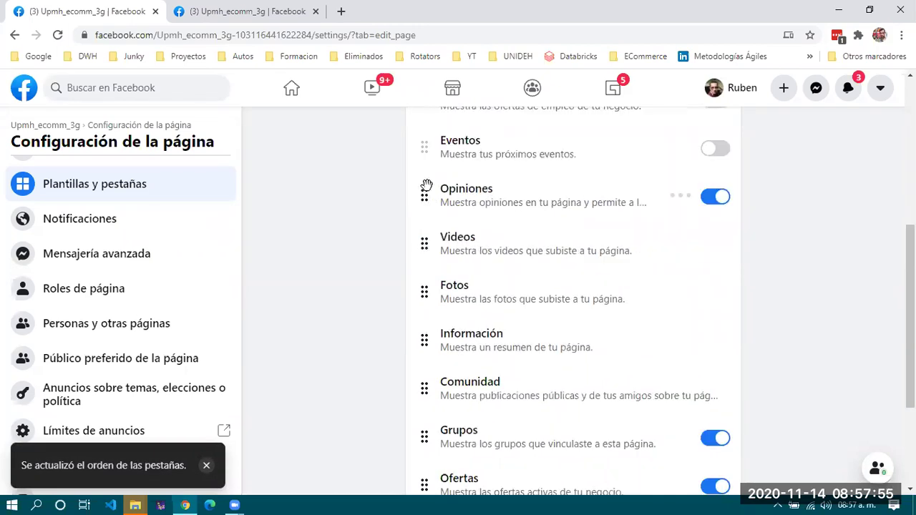
Switch off the Grupos tab and drag Ofertas toward the top of the tab list.
scroll(474, 375, down, 2)
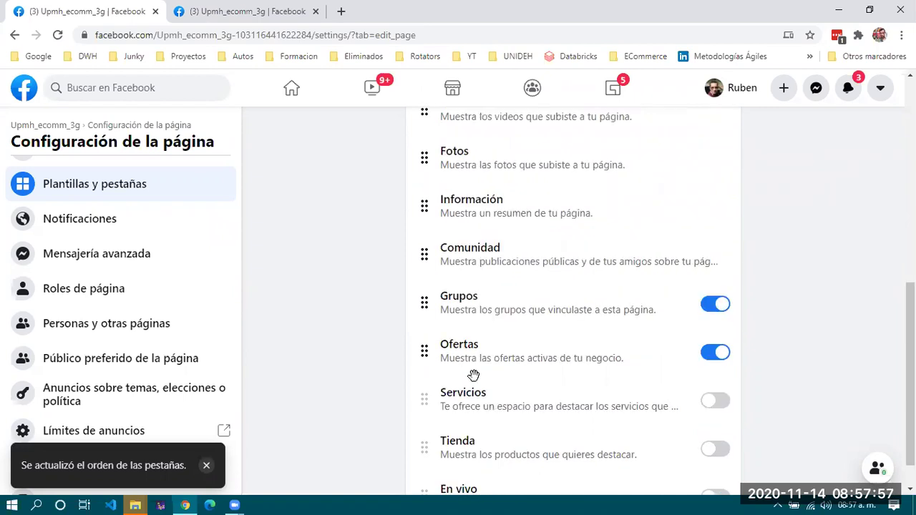
scroll(684, 265, down, 1)
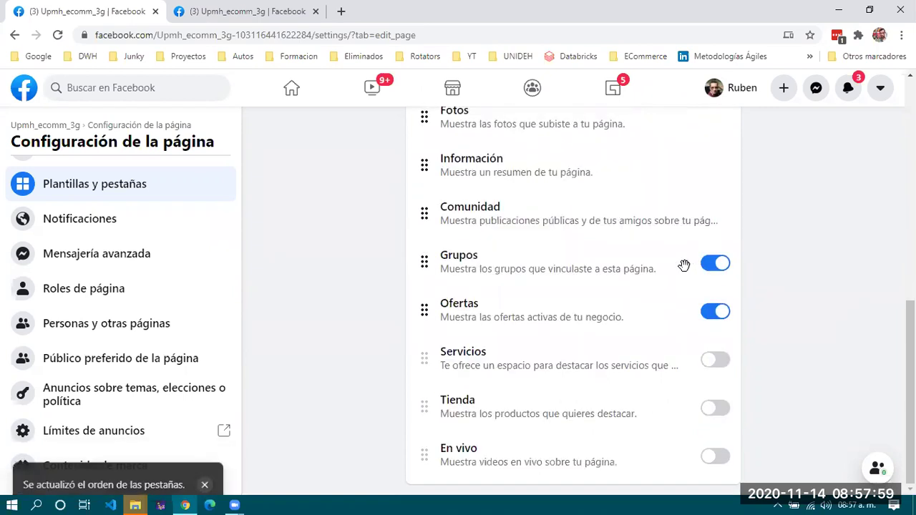
click(559, 262)
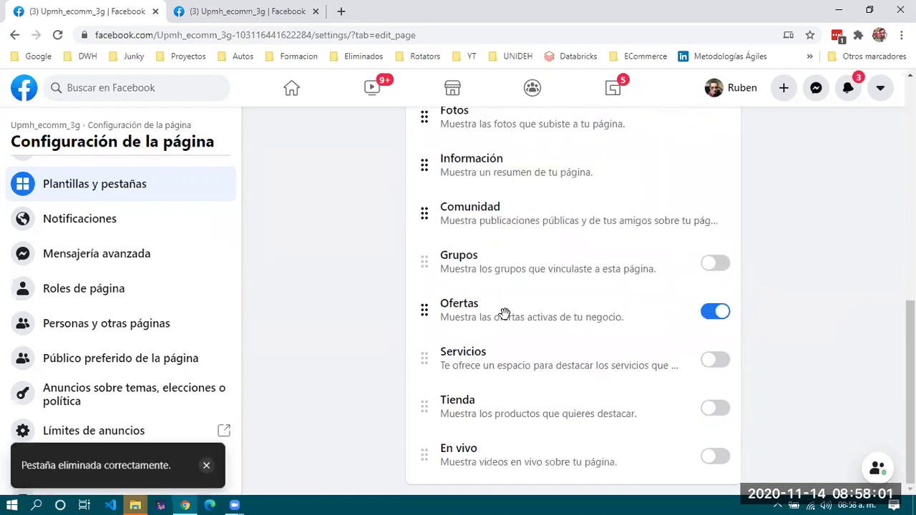
drag(424, 310, 427, 123)
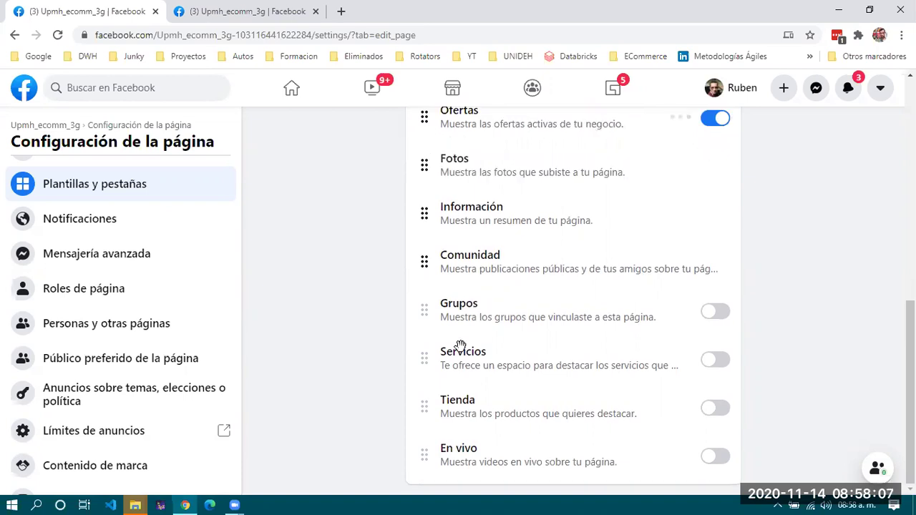
scroll(460, 345, up, 3)
drag(430, 205, 431, 126)
scroll(467, 392, up, 2)
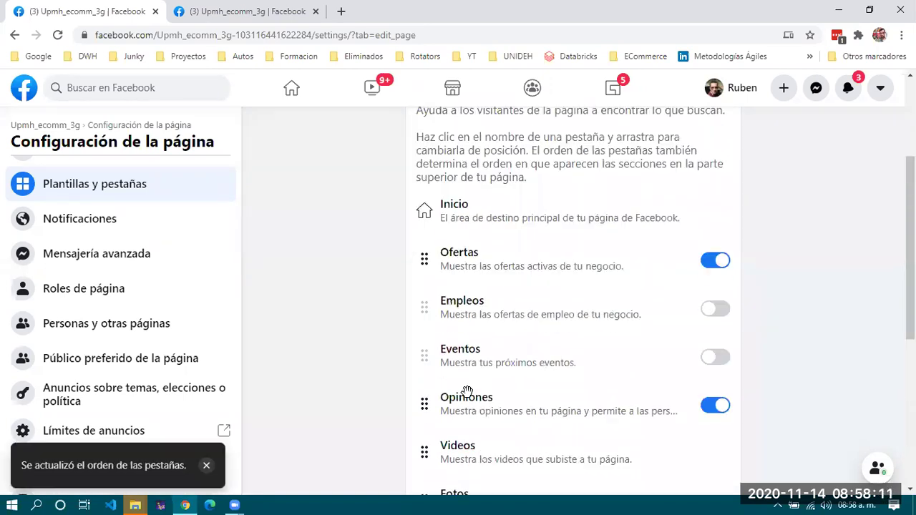
Switch on the Tienda tab so it sits right after Inicio, ahead of Ofertas.
scroll(467, 391, down, 4)
scroll(467, 392, down, 1)
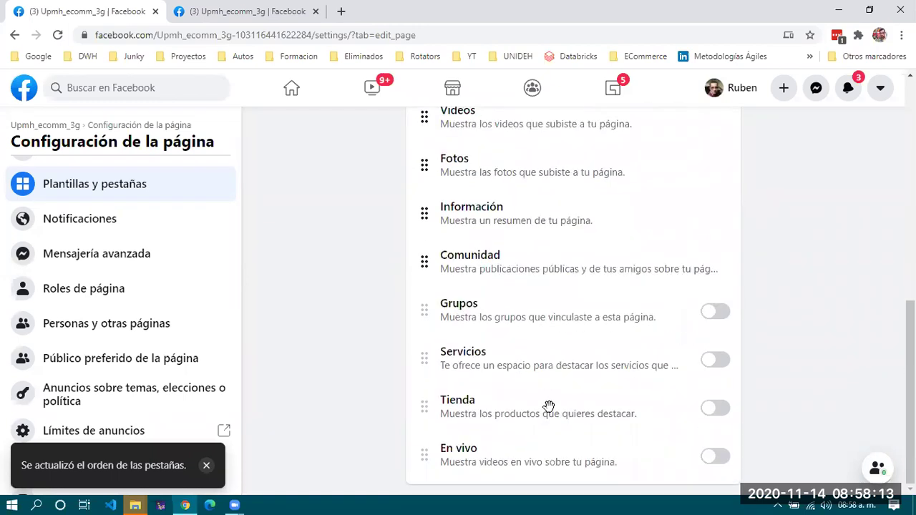
click(716, 407)
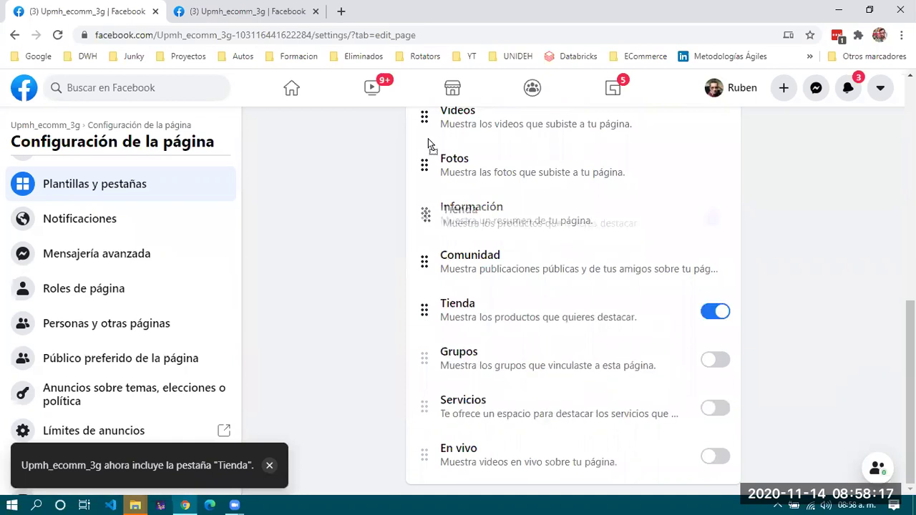
scroll(451, 330, up, 3)
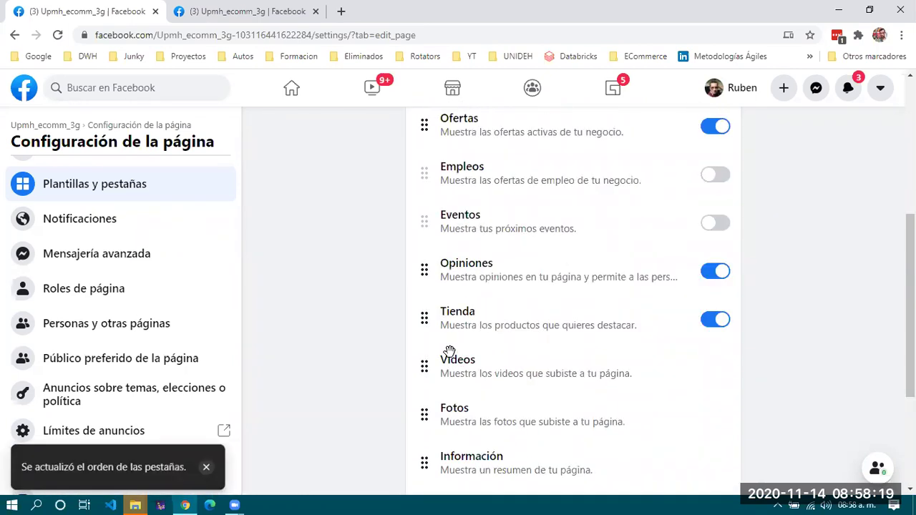
scroll(428, 437, up, 2)
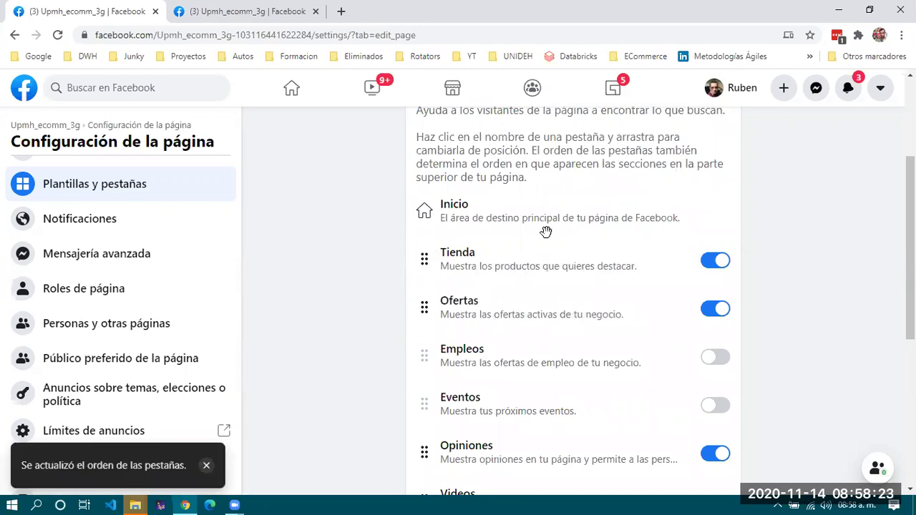
scroll(571, 365, down, 1)
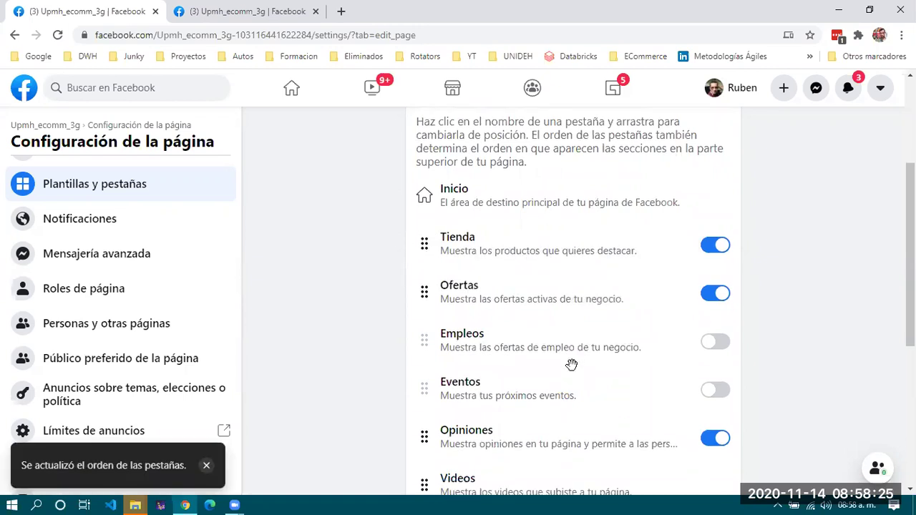
scroll(572, 365, down, 4)
scroll(571, 365, up, 5)
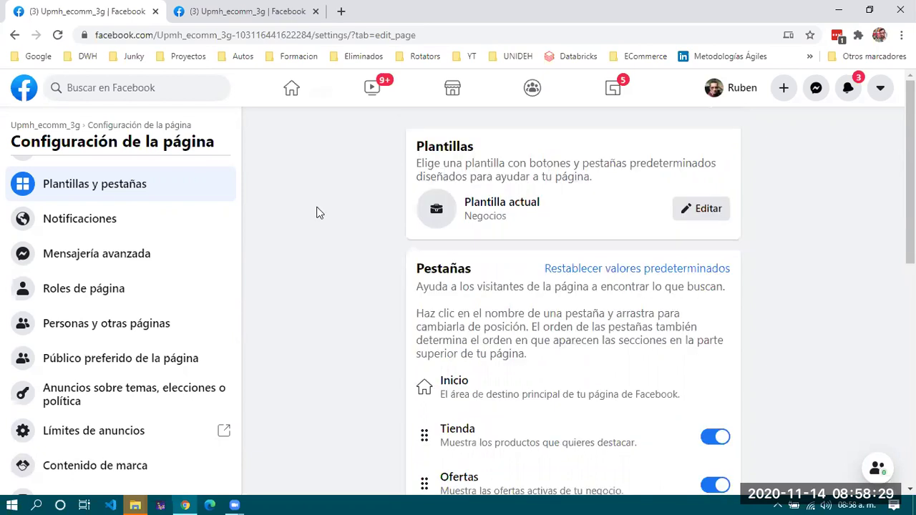
Review the Notificaciones, Mensajería avanzada, Instagram and WhatsApp settings, then switch to the visitor view.
click(73, 220)
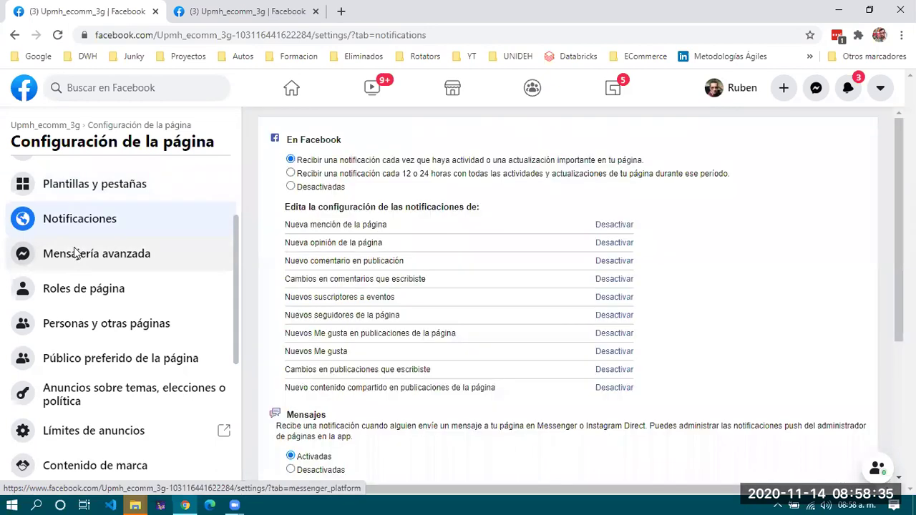
click(99, 260)
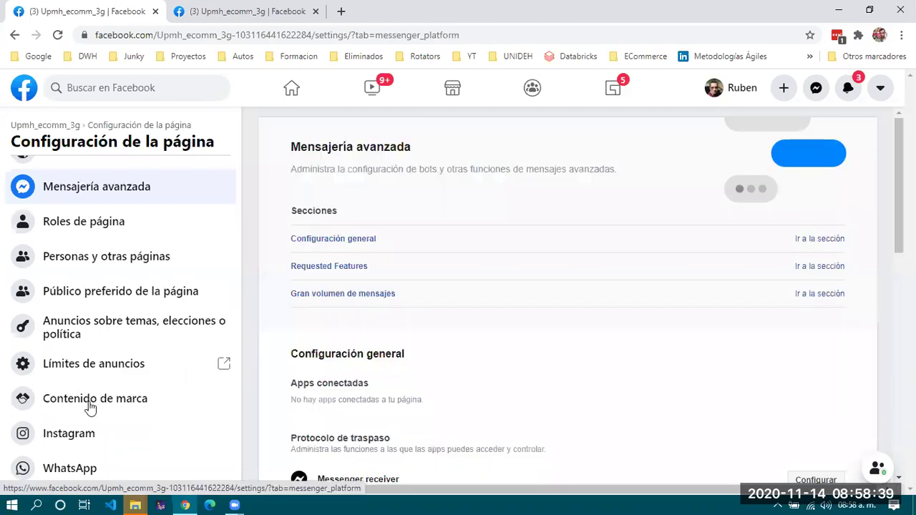
scroll(84, 364, down, 1)
click(87, 361)
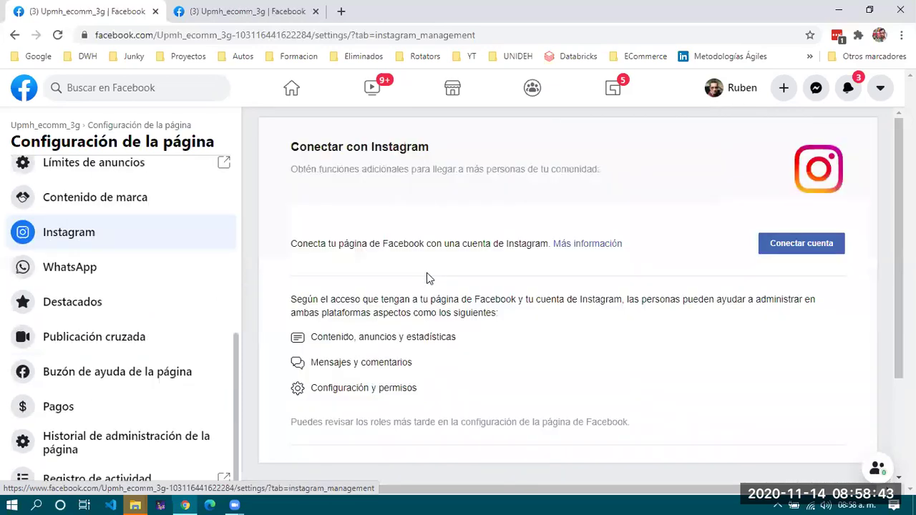
click(78, 267)
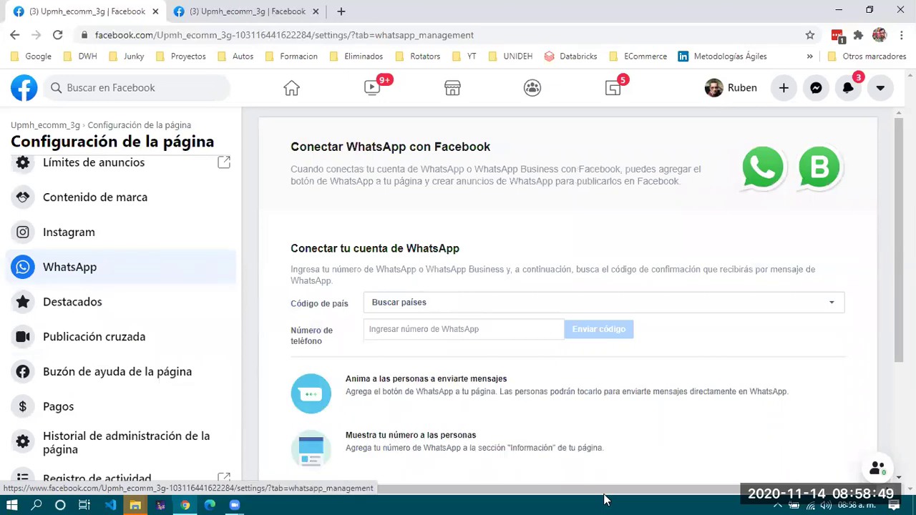
key(ctrl+Tab)
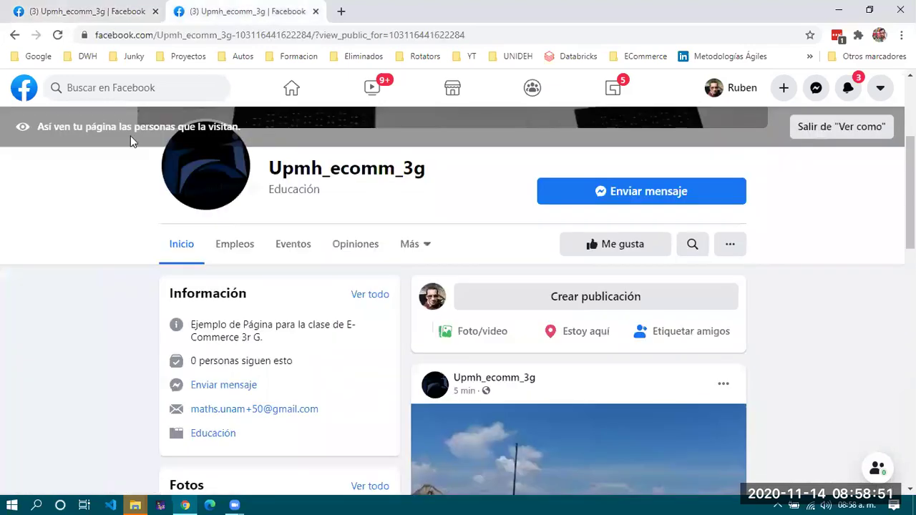
Reload the 'Ver como' visitor preview, then close that tab to return to WhatsApp settings.
click(58, 35)
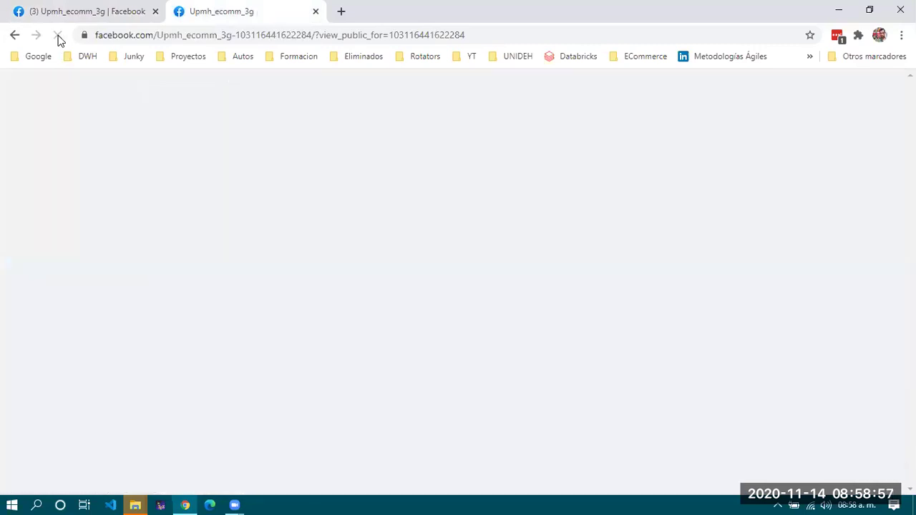
click(58, 36)
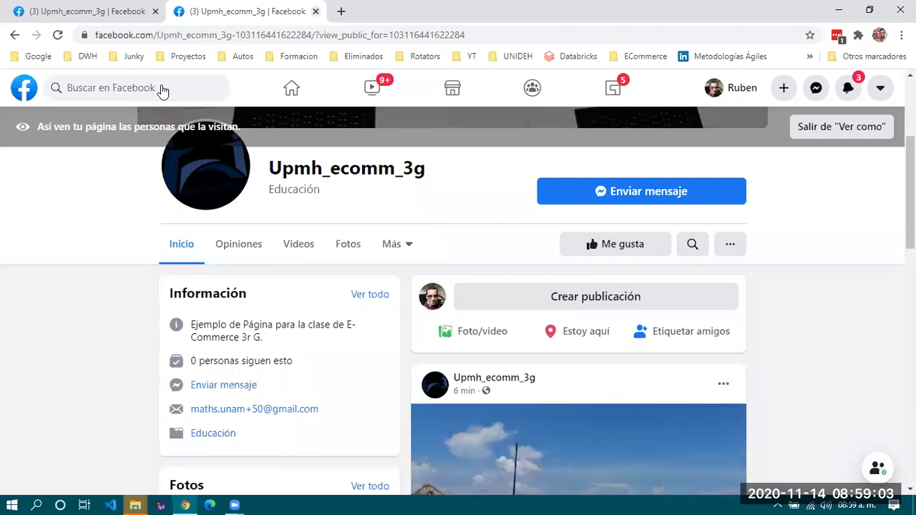
key(ctrl+w)
scroll(139, 225, up, 5)
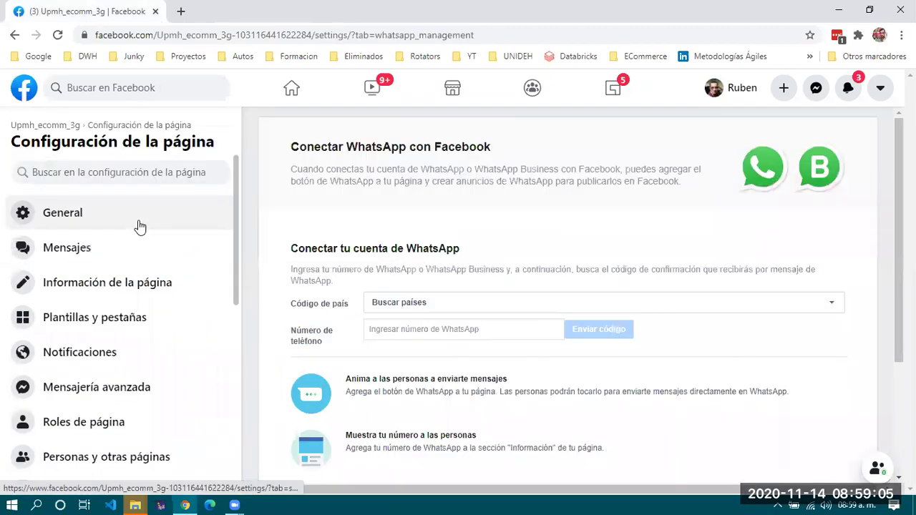
Recheck the Plantillas y pestañas list, then return to the Upmh_ecomm_3g page home.
click(68, 219)
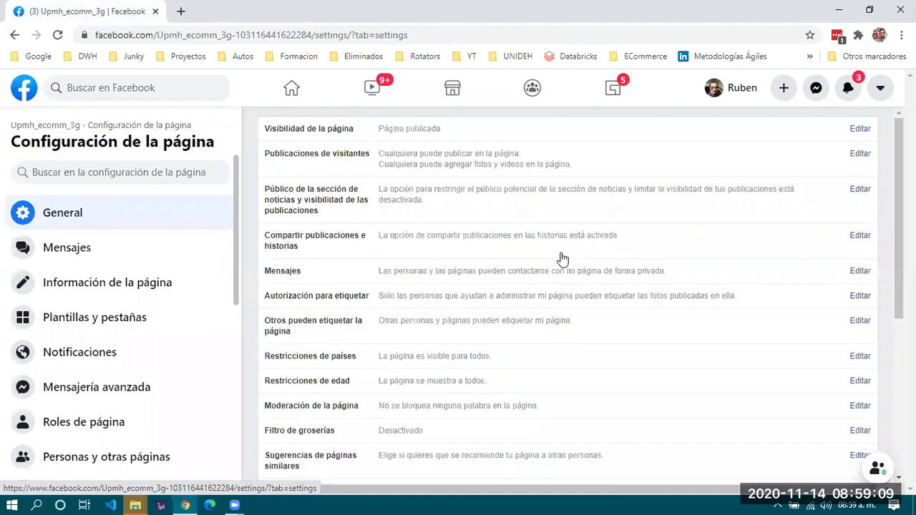
click(90, 326)
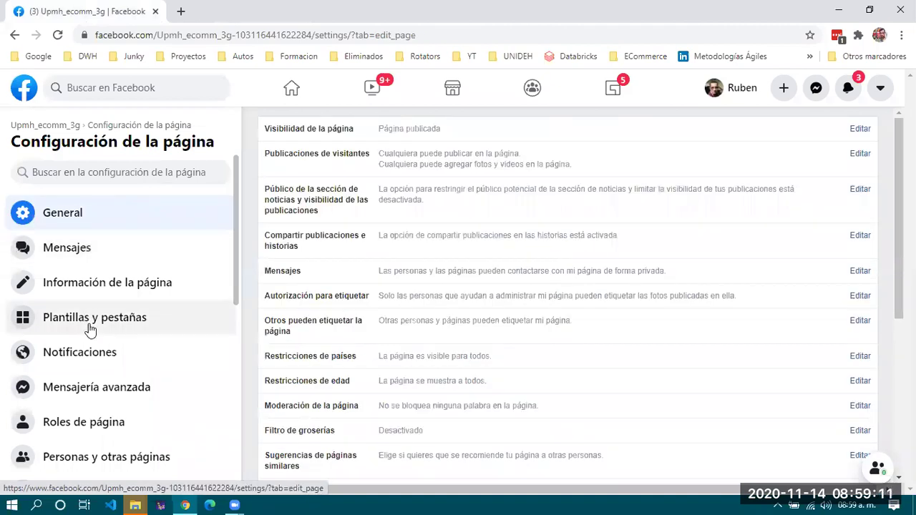
scroll(604, 237, down, 2)
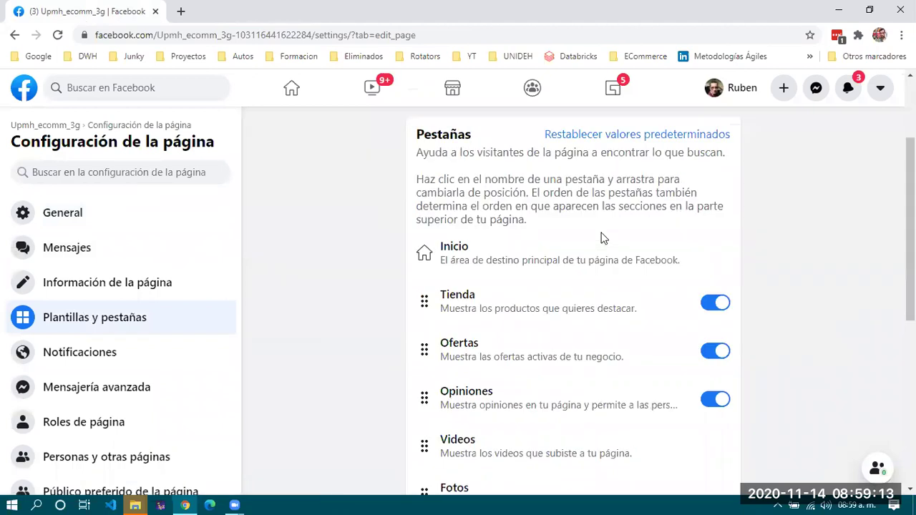
scroll(526, 306, down, 4)
scroll(526, 306, up, 6)
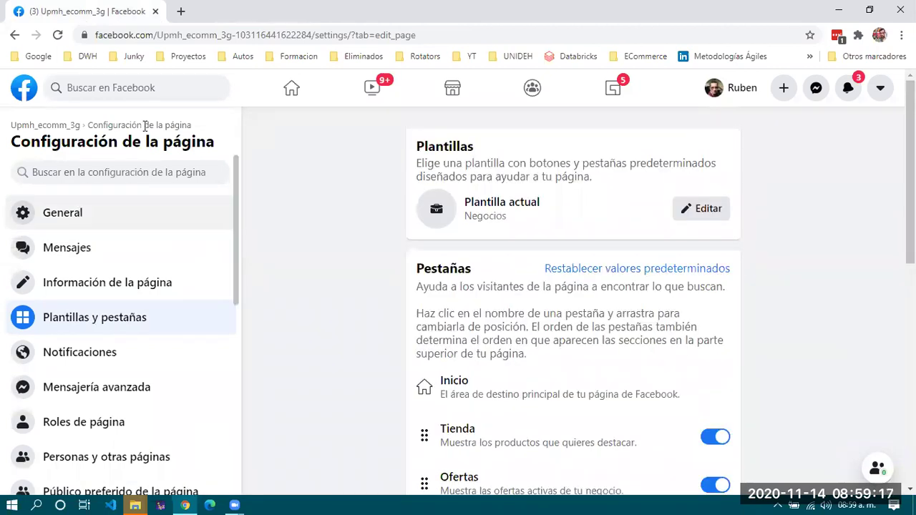
click(58, 126)
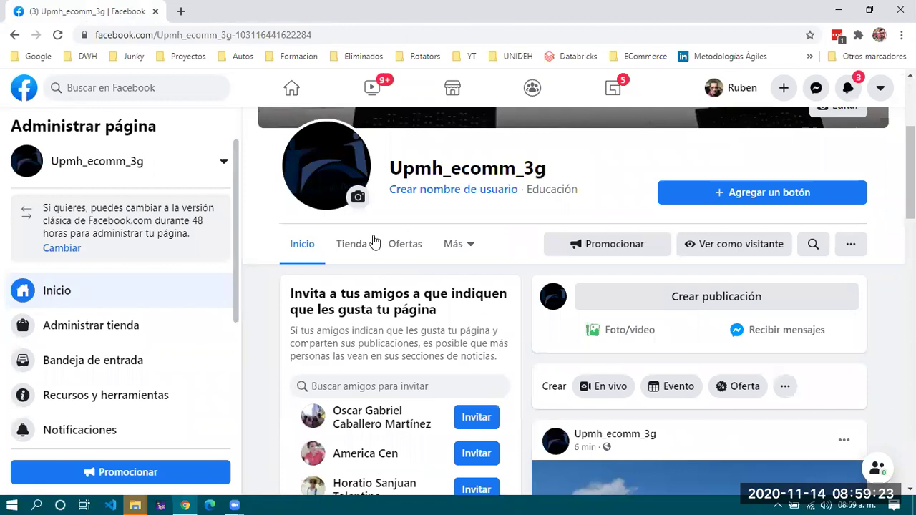
Open the Tienda tab and choose Ir al administrador de ventas to start Crear tu tienda.
click(352, 249)
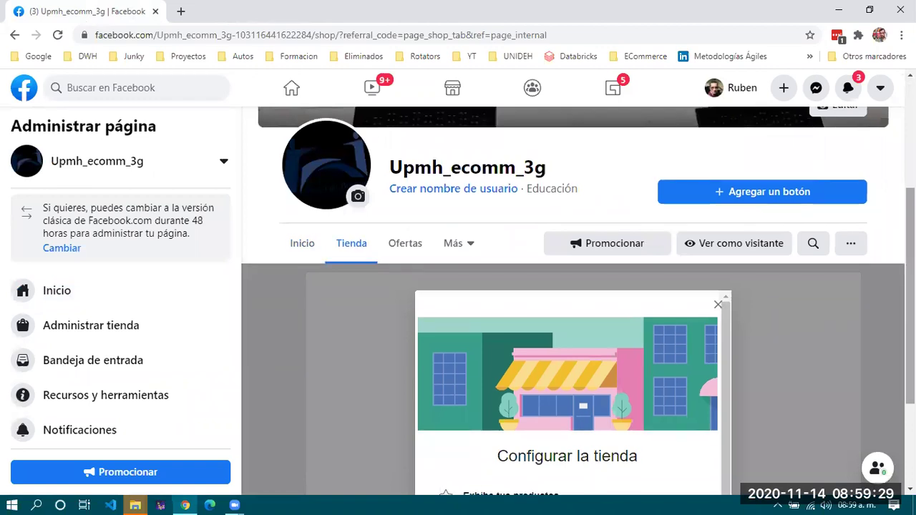
scroll(824, 266, down, 4)
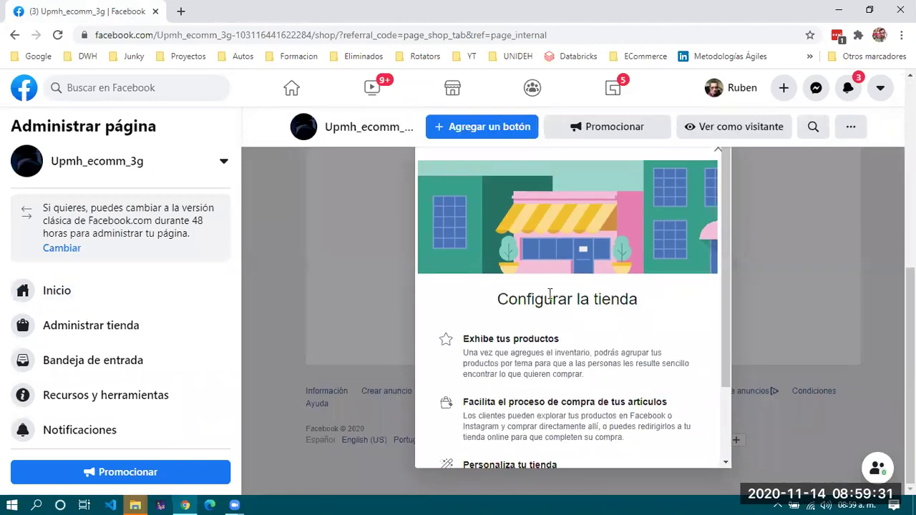
scroll(550, 294, down, 3)
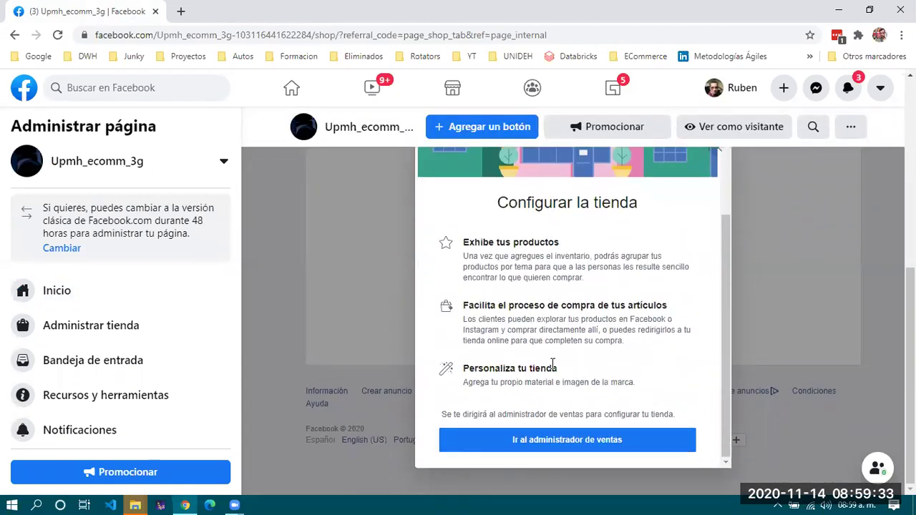
click(549, 445)
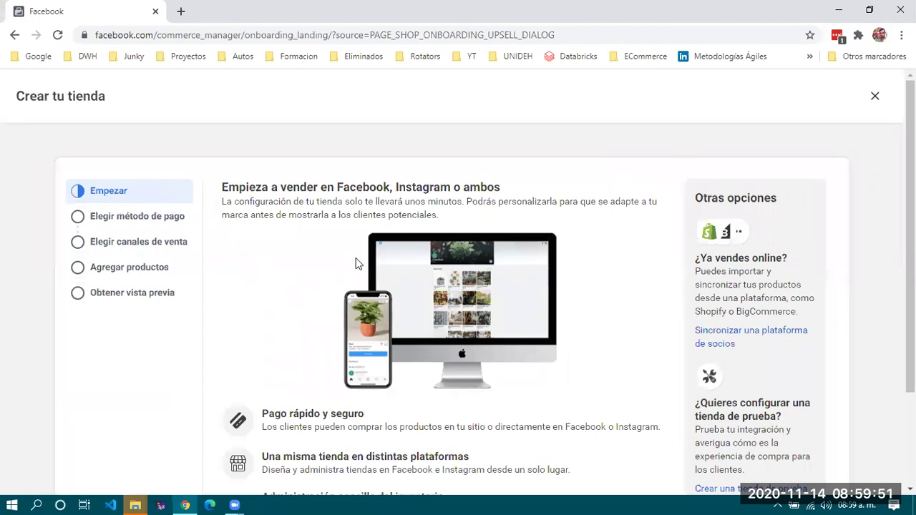
Move past the Empezar step of the Crear tu tienda wizard.
scroll(355, 264, down, 2)
scroll(356, 264, up, 2)
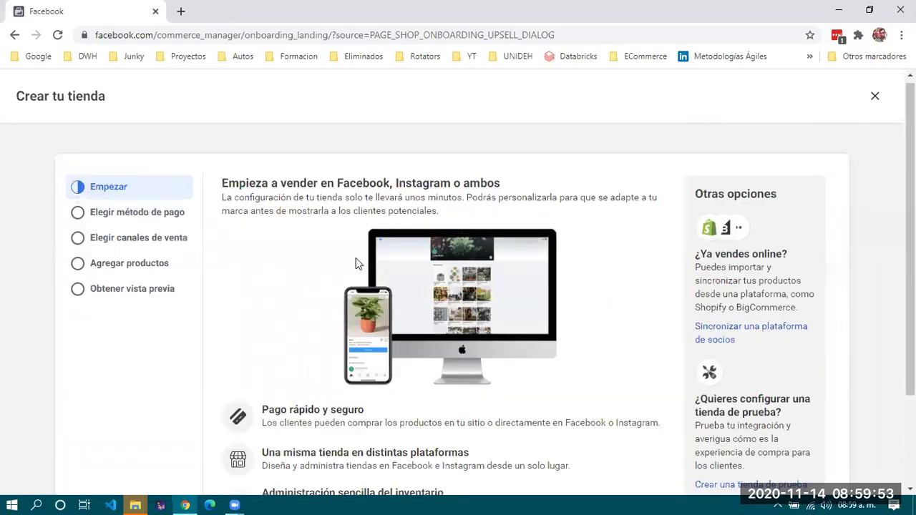
scroll(356, 263, down, 1)
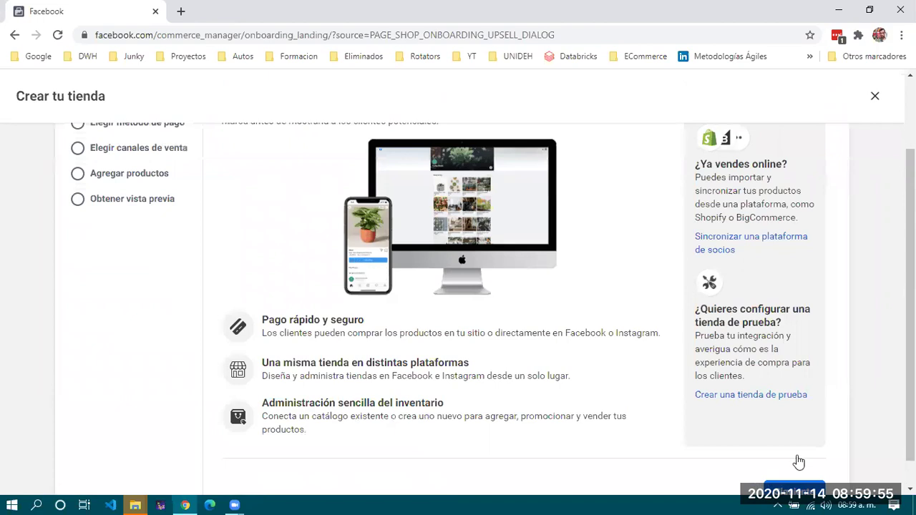
scroll(799, 461, down, 1)
click(799, 462)
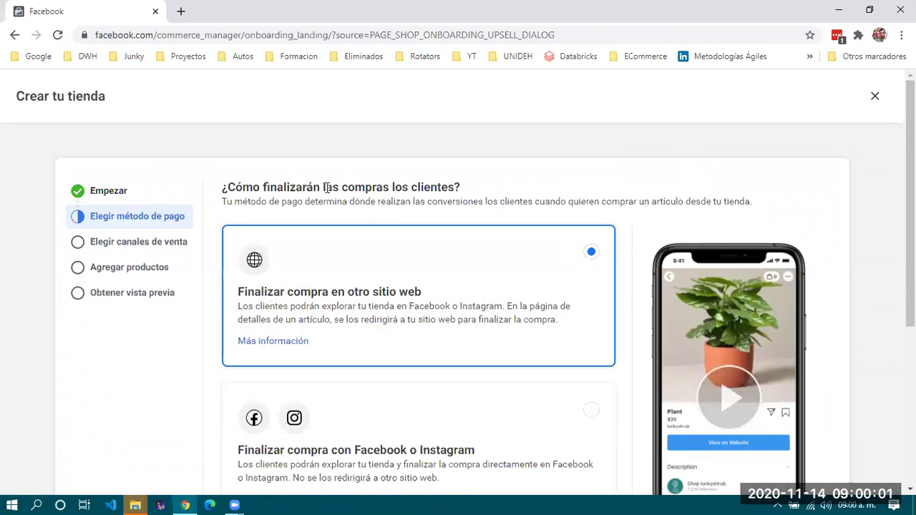
Choose 'Finalizar compra con Facebook o Instagram' as the checkout method and continue.
scroll(326, 187, down, 1)
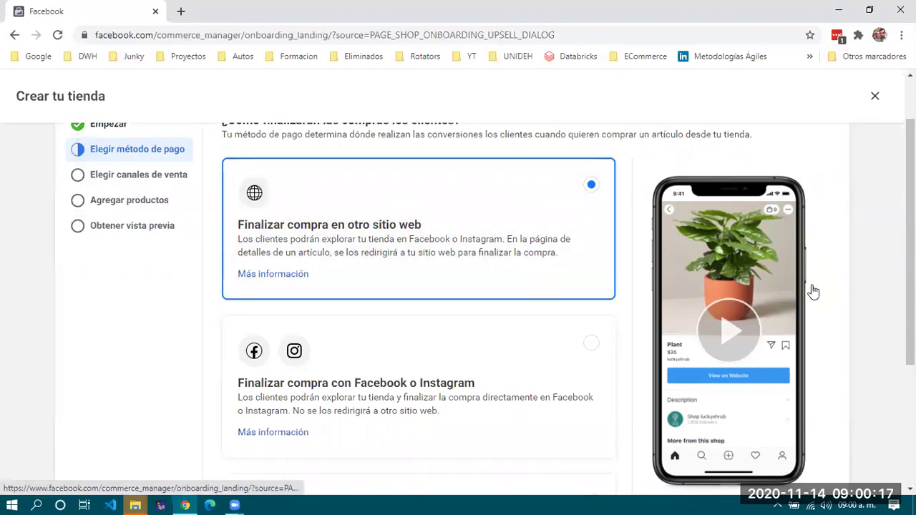
scroll(813, 291, down, 2)
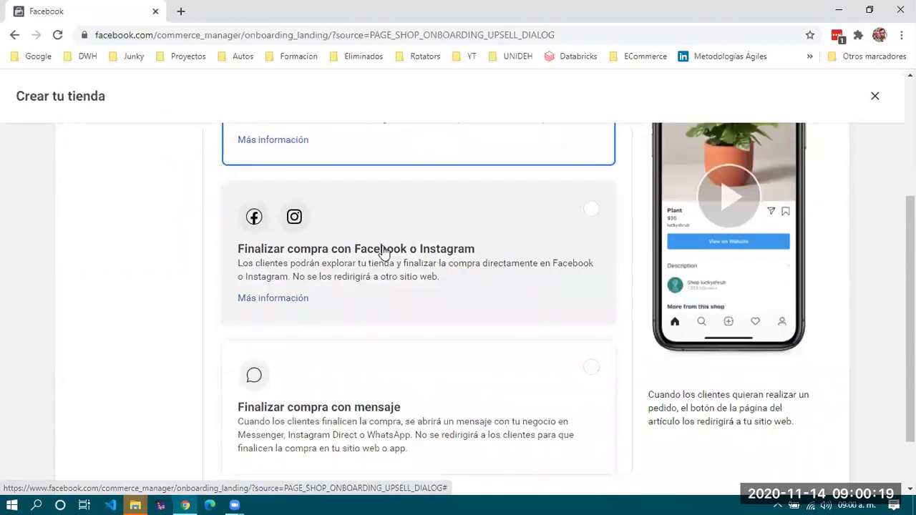
scroll(384, 252, down, 1)
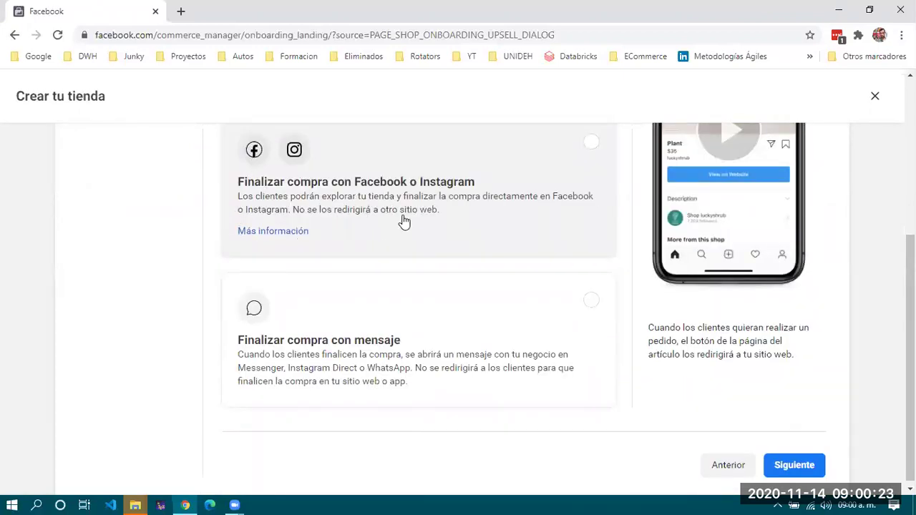
scroll(404, 222, up, 1)
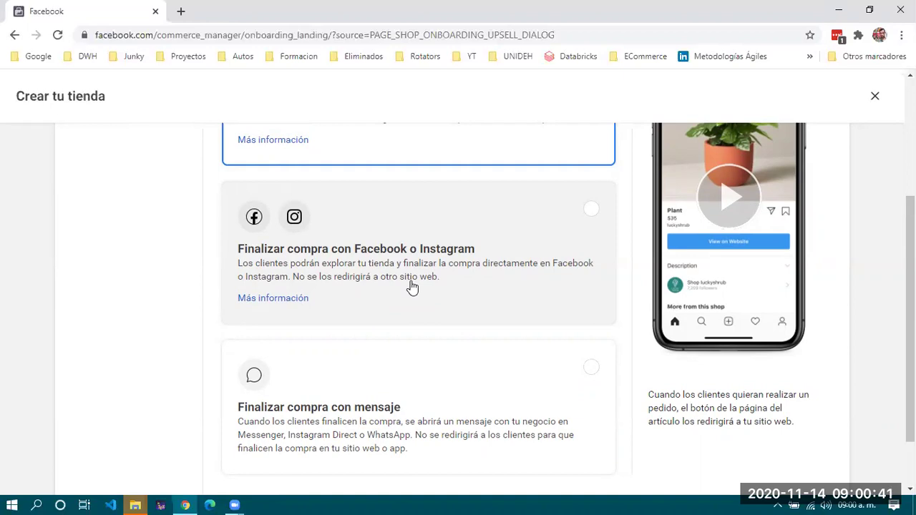
click(542, 234)
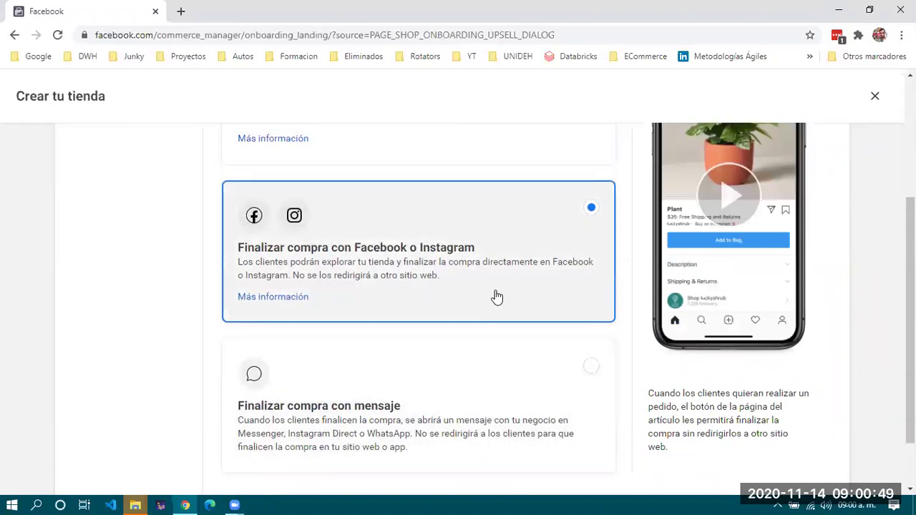
scroll(497, 296, down, 1)
click(786, 461)
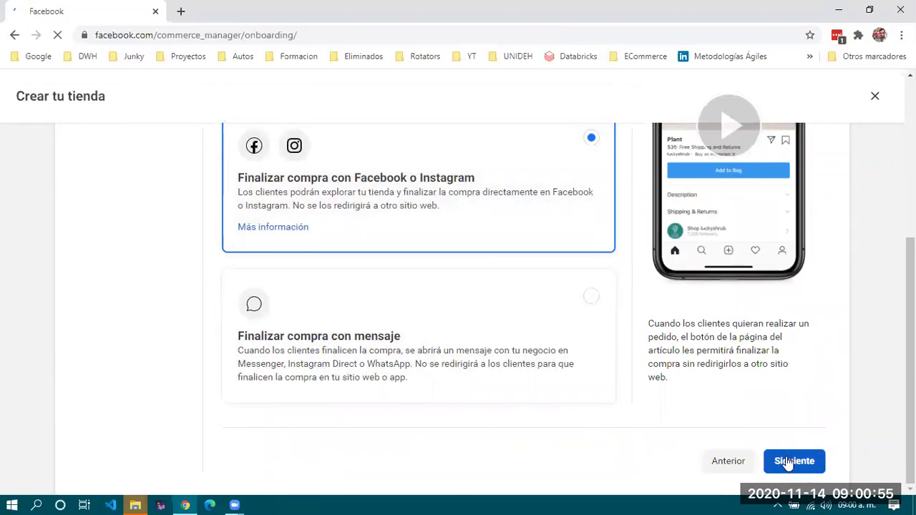
Continue to the next setup step and close the Descargas file explorer windows.
click(788, 462)
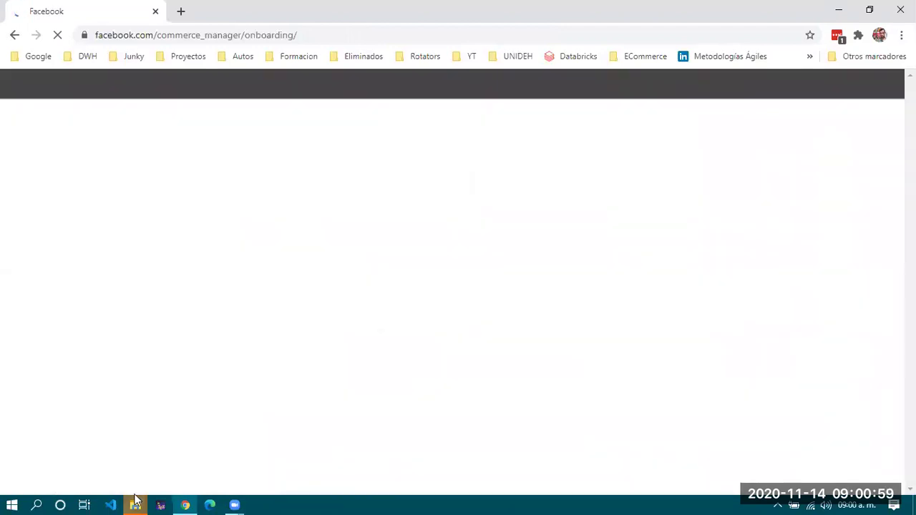
mouse_move(135, 505)
middle_click(191, 411)
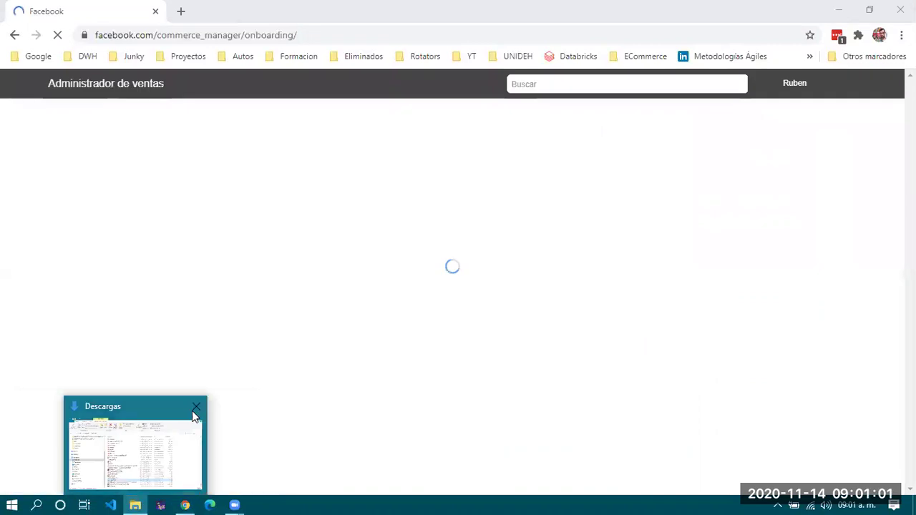
click(196, 408)
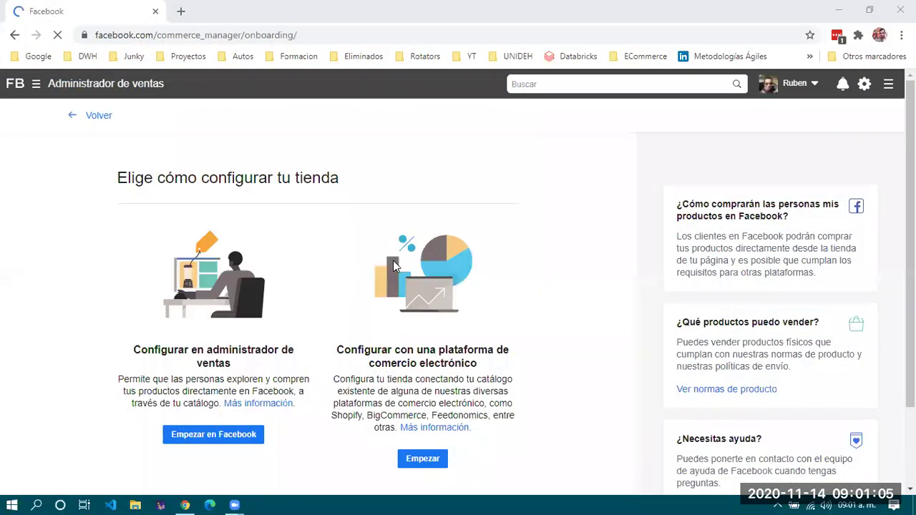
Compare both setup options and choose 'Empezar en Facebook' to set up in Commerce Manager.
scroll(393, 266, down, 1)
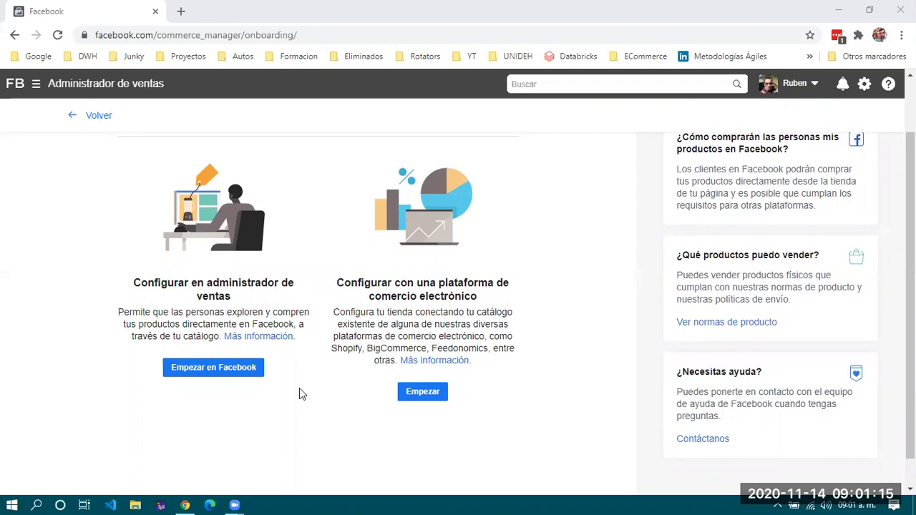
scroll(300, 388, up, 2)
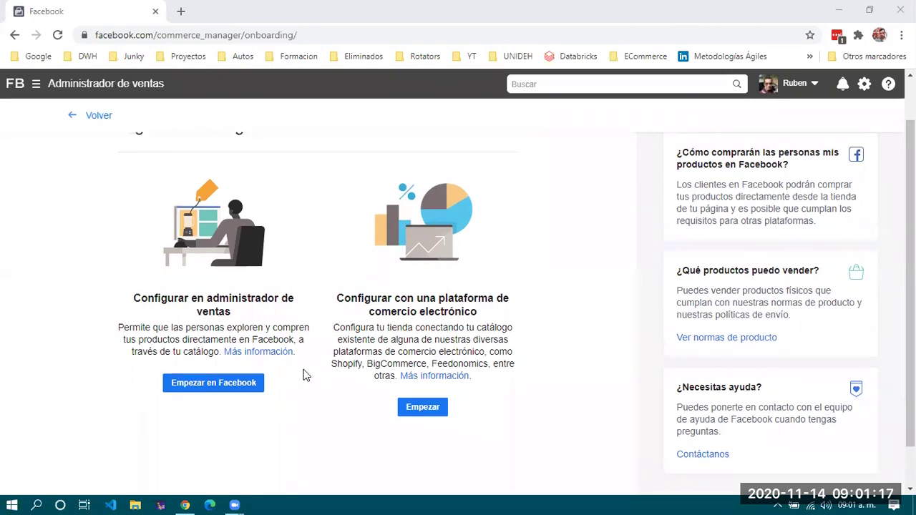
scroll(307, 379, down, 2)
scroll(305, 374, down, 1)
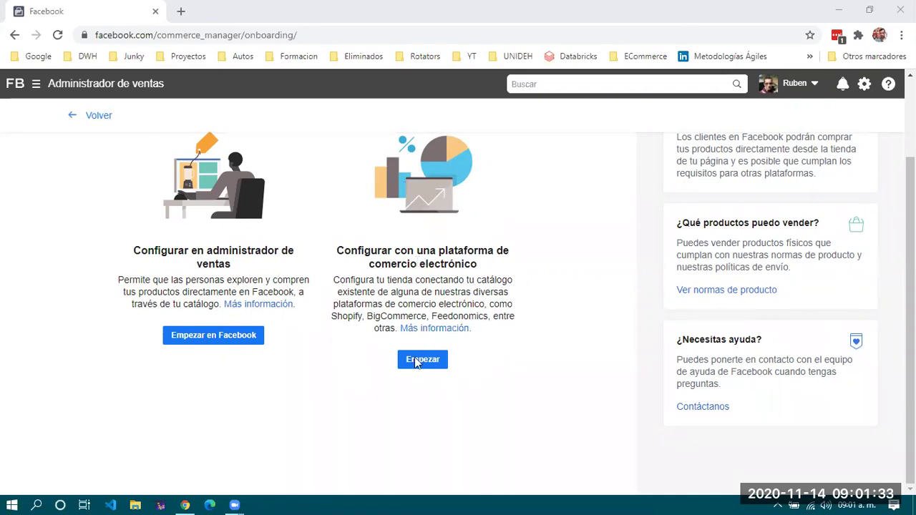
drag(338, 250, 477, 266)
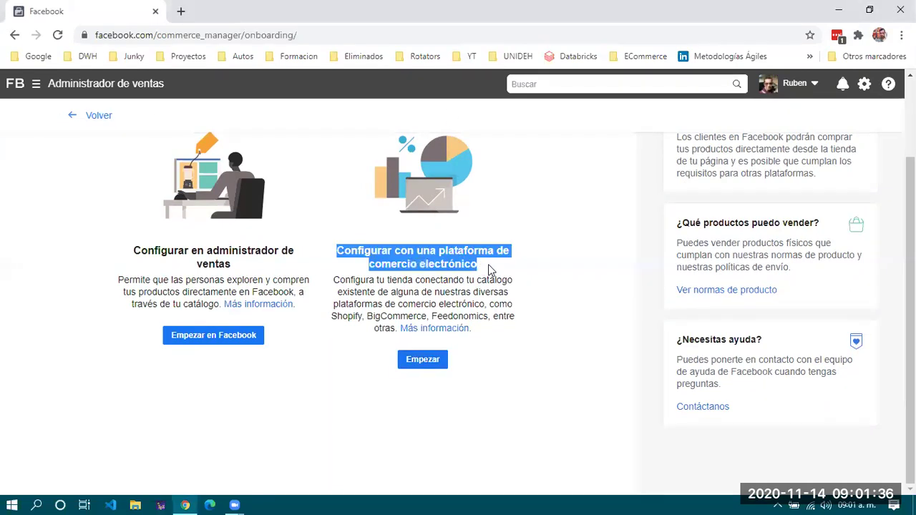
click(419, 291)
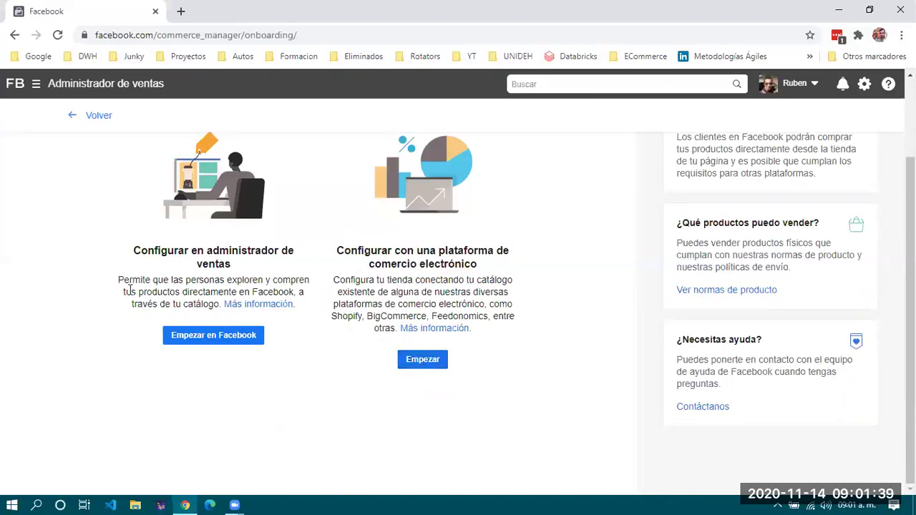
drag(133, 250, 246, 275)
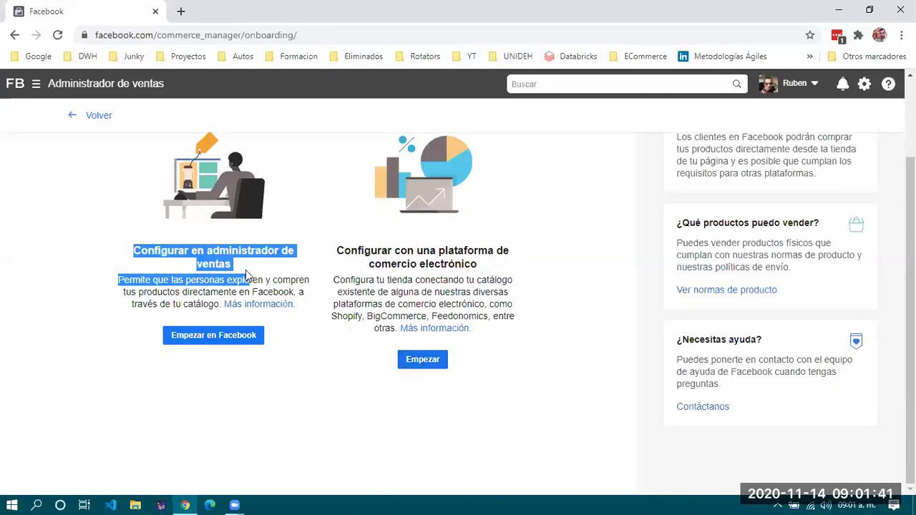
click(169, 294)
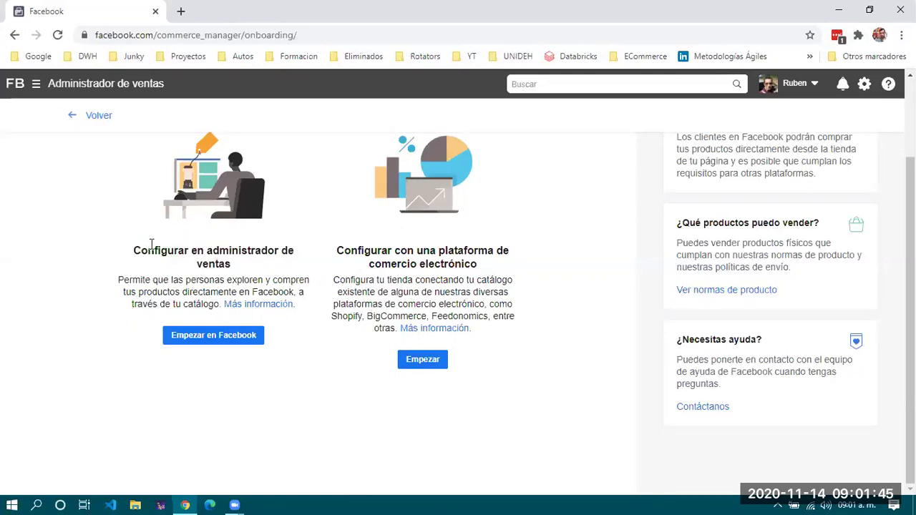
click(207, 338)
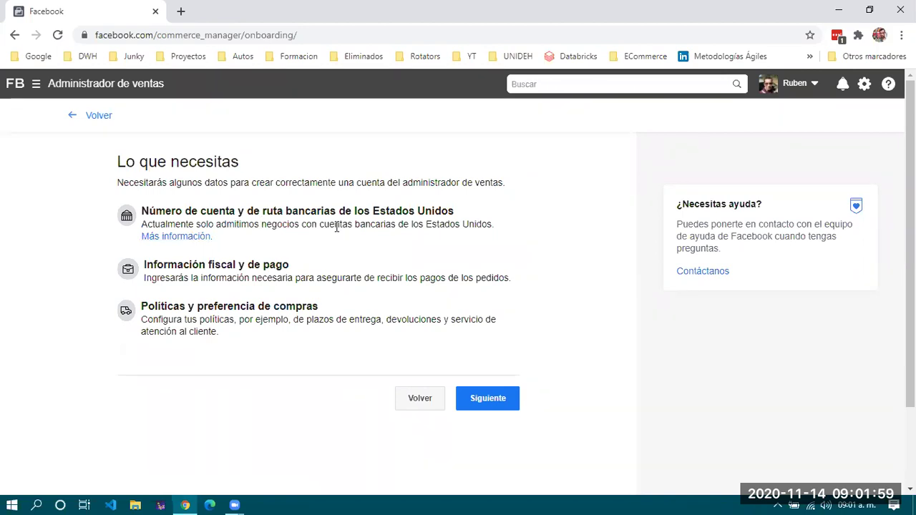
Review the US bank account requirement in 'Lo que necesitas' and continue to account creation.
drag(260, 225, 498, 227)
click(498, 228)
drag(143, 224, 511, 231)
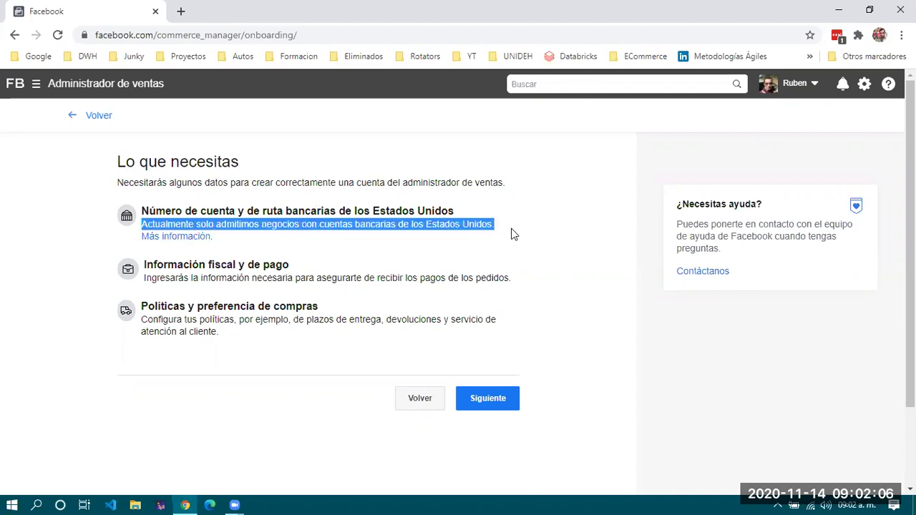
click(242, 231)
drag(317, 225, 495, 222)
click(224, 262)
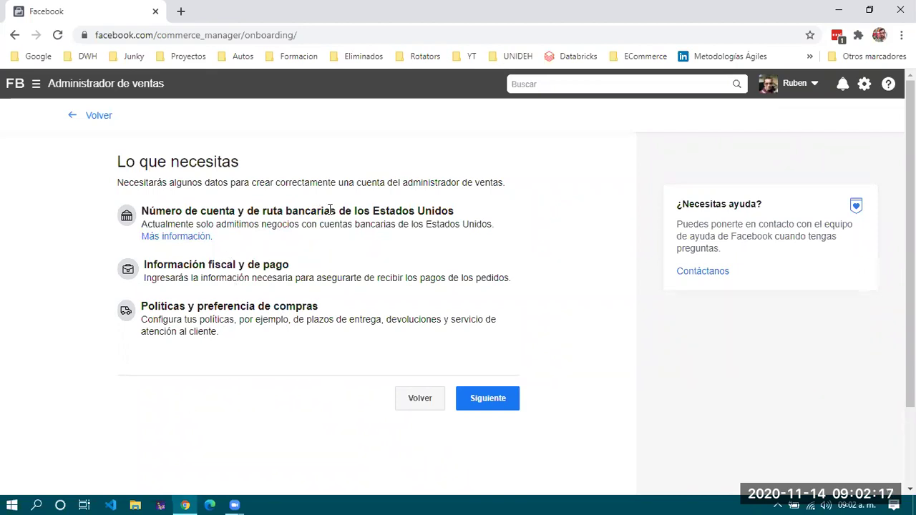
drag(324, 211, 499, 227)
click(499, 227)
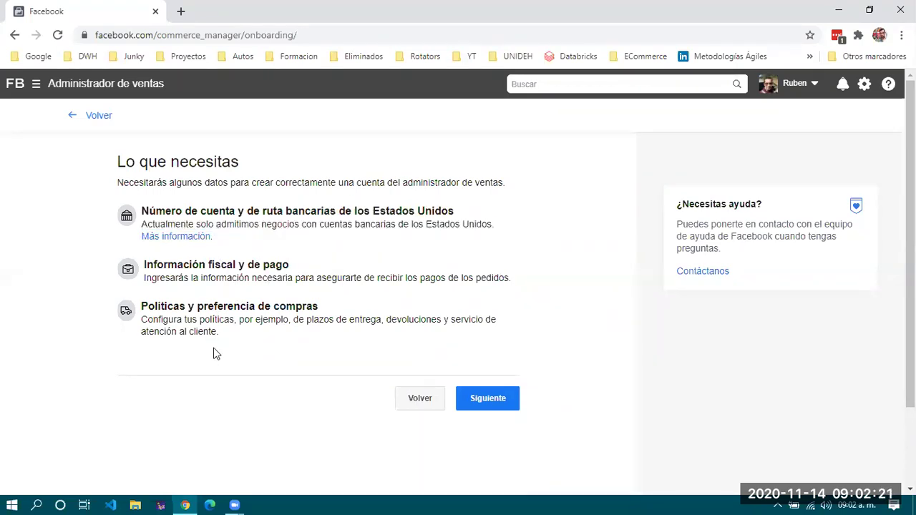
click(494, 401)
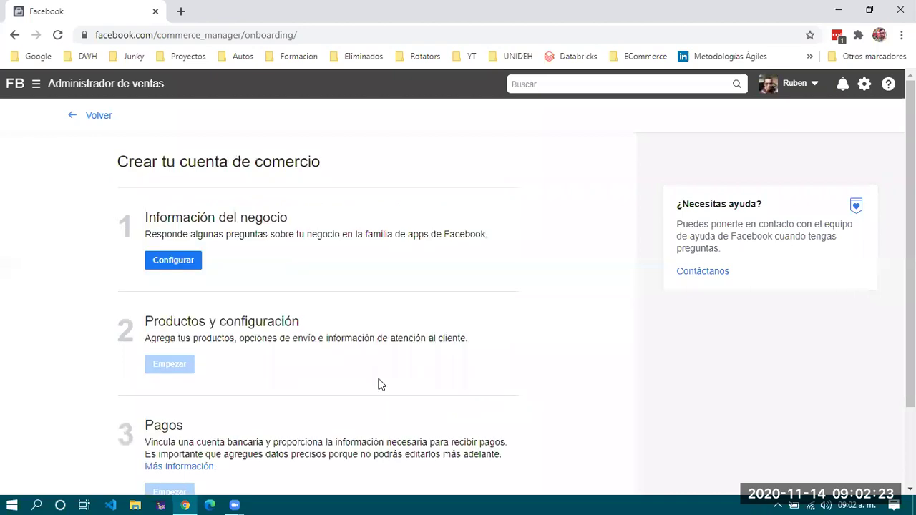
Under business information, enter 'Ecommerce 3ro G' as the commerce account name and continue.
scroll(215, 243, down, 1)
click(184, 195)
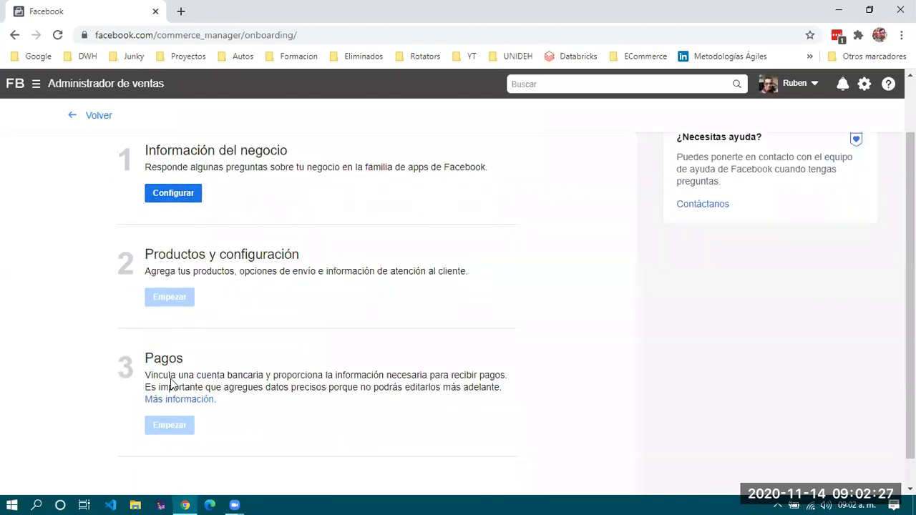
scroll(286, 355, up, 1)
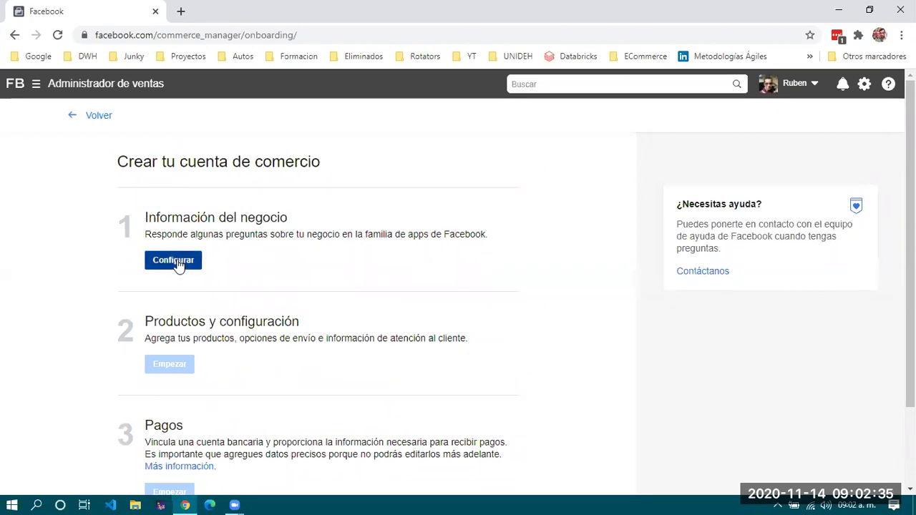
click(178, 262)
click(233, 265)
text(Ecom)
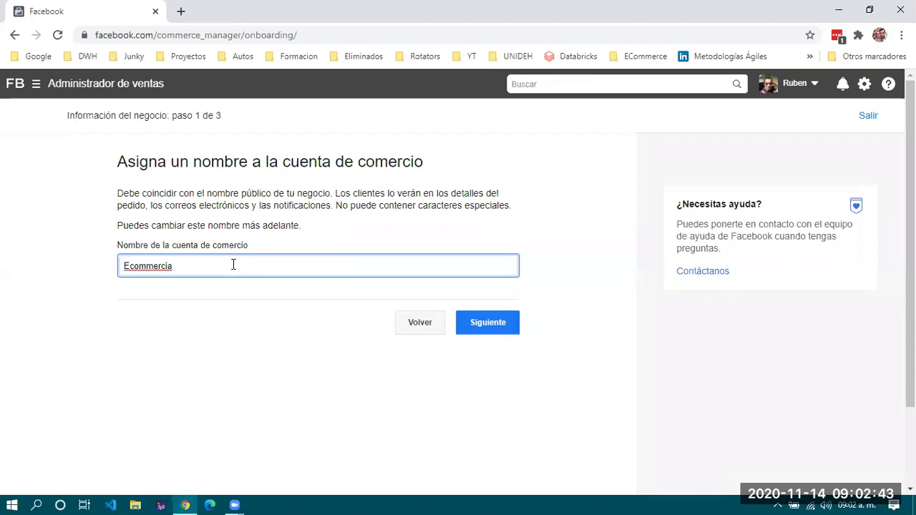
text(mercia)
key(BackSpace)
key(BackSpace)
key(BackSpace)
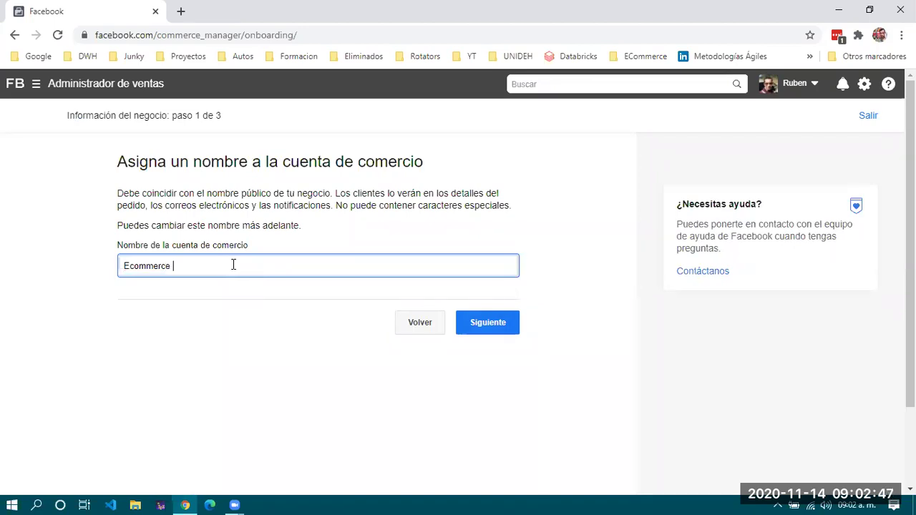
text(3ro GT)
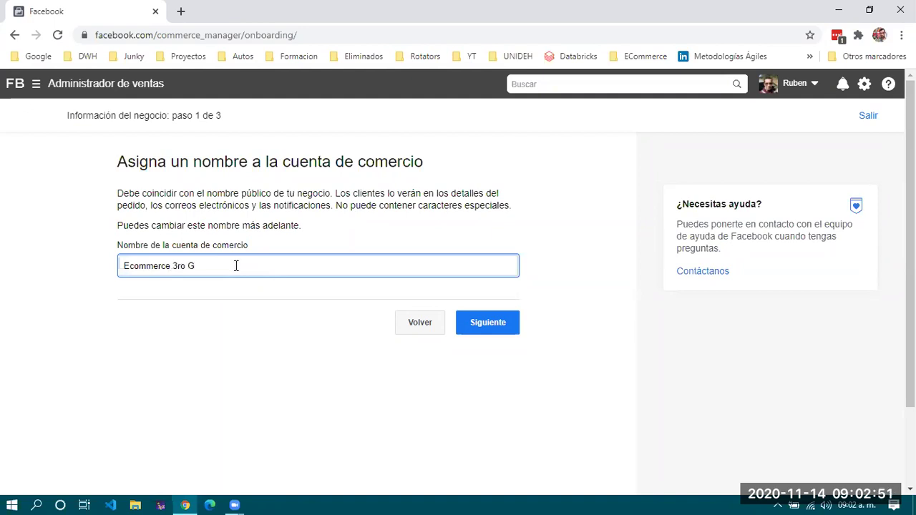
click(497, 328)
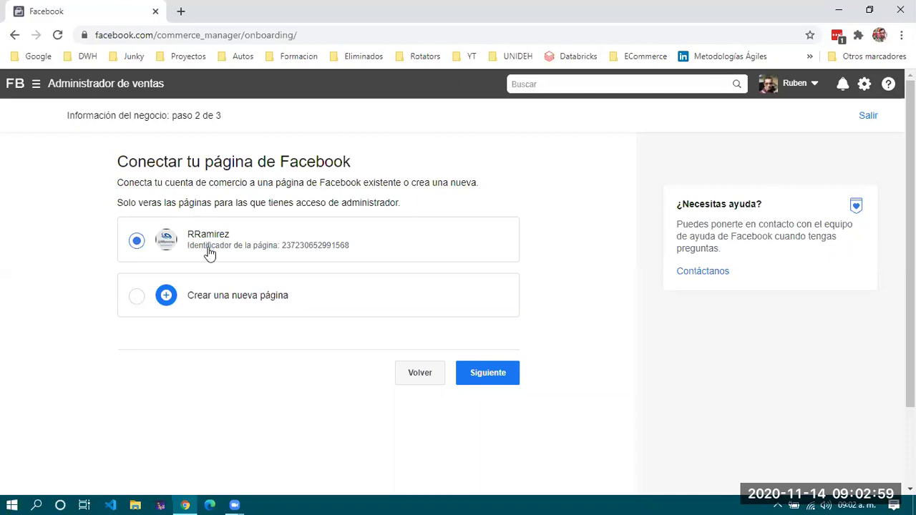
Keep the existing Facebook page, select the IMAgilex business, and finish the business information setup.
click(500, 379)
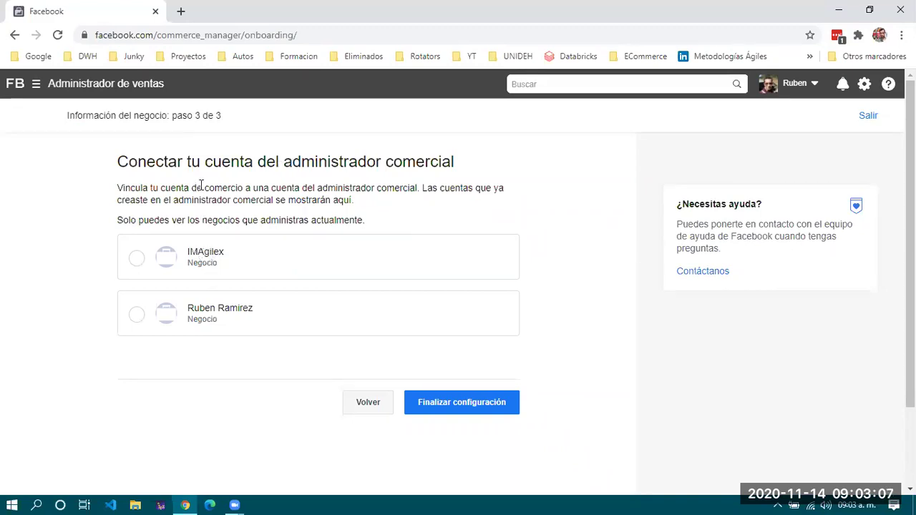
drag(113, 163, 482, 169)
click(305, 164)
drag(282, 161, 494, 163)
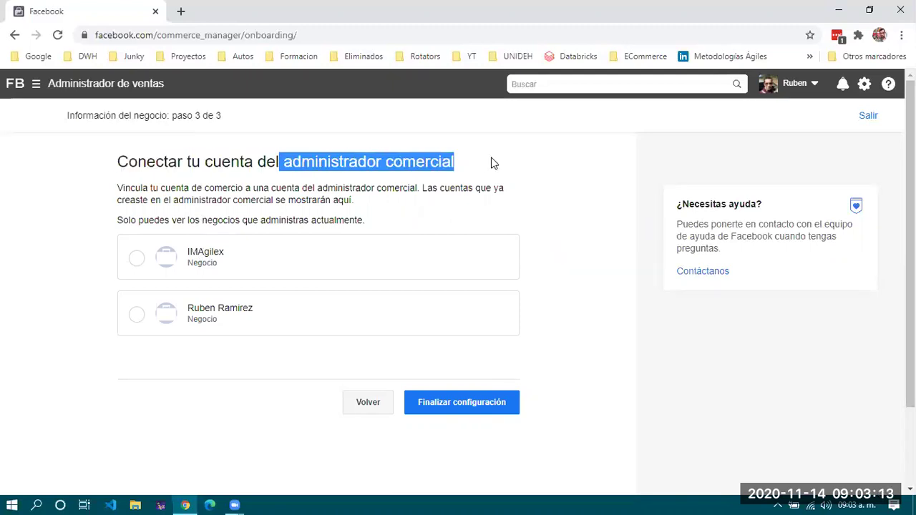
click(399, 167)
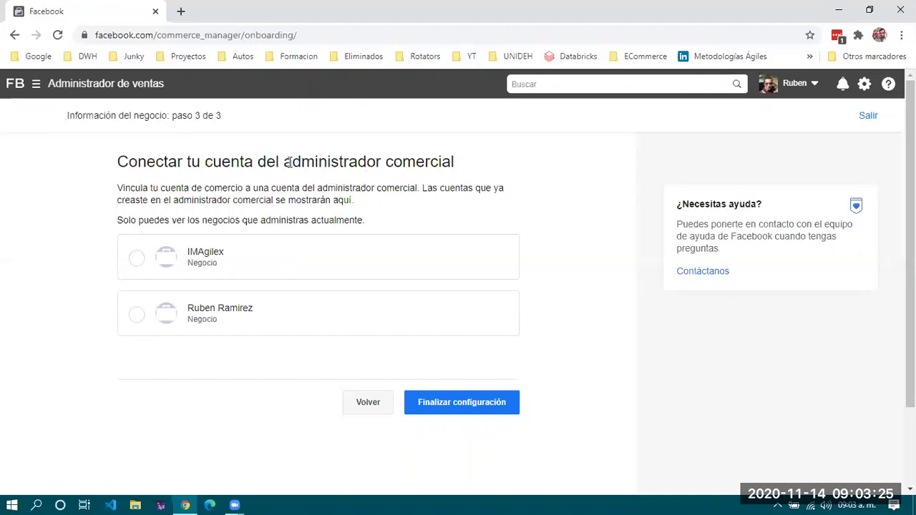
drag(287, 162, 456, 172)
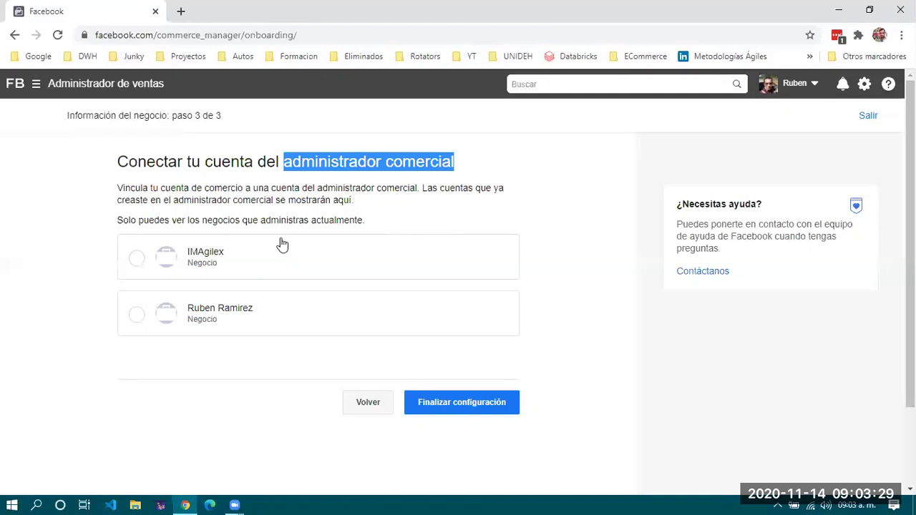
click(195, 258)
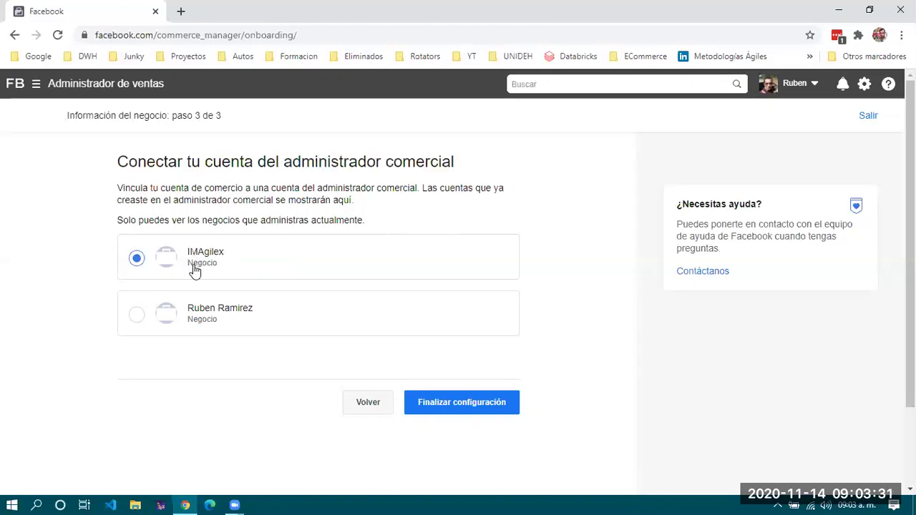
click(462, 406)
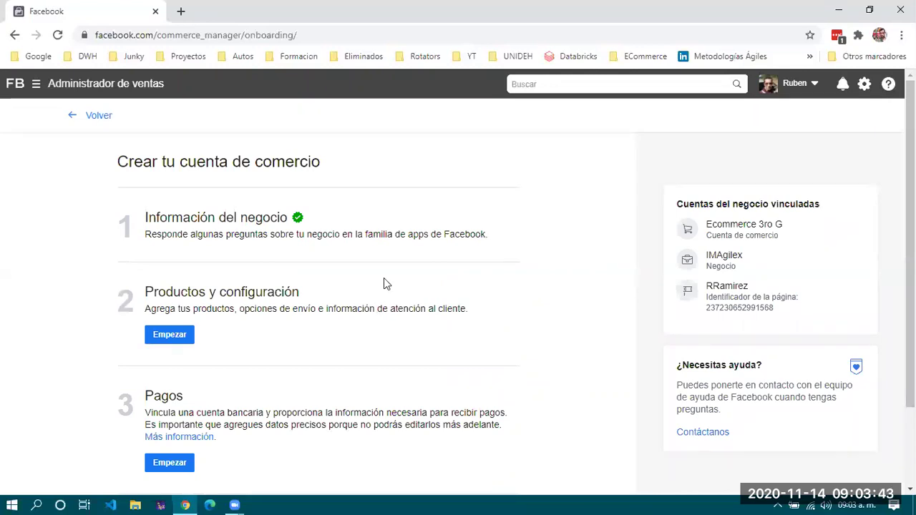
Start the products and configuration step by creating a new product catalog.
click(171, 335)
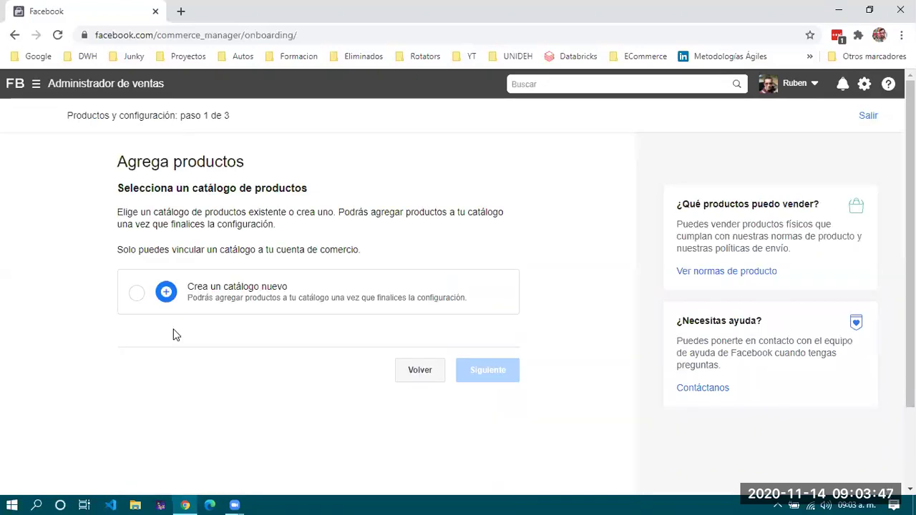
click(138, 294)
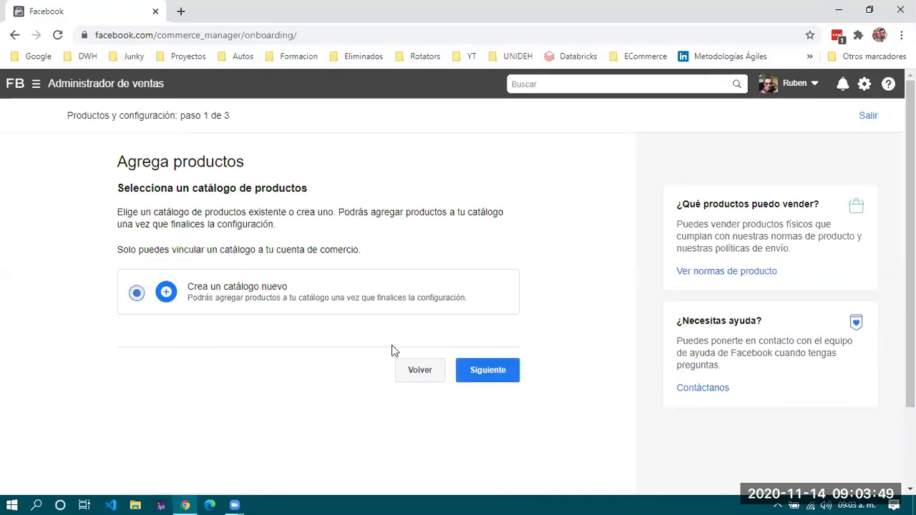
click(481, 371)
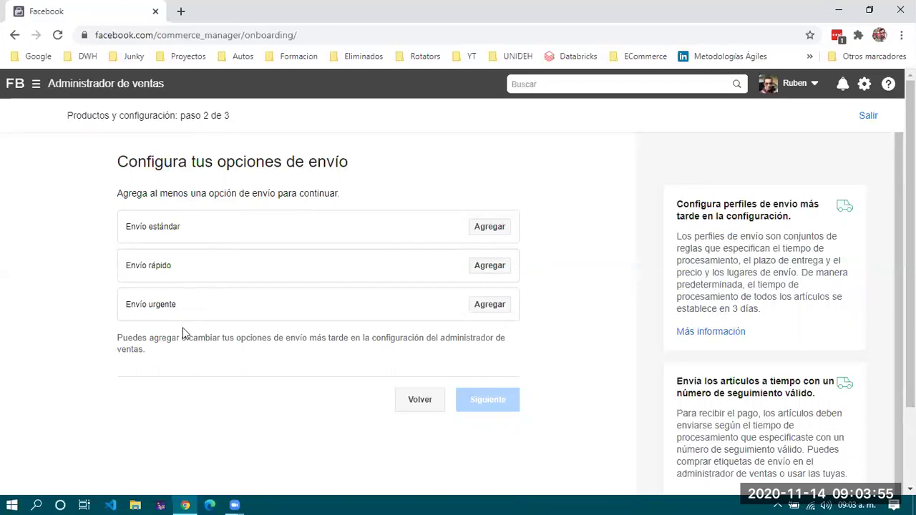
Save a standard shipping option with 2–7 day delivery at a price of 500.
click(491, 228)
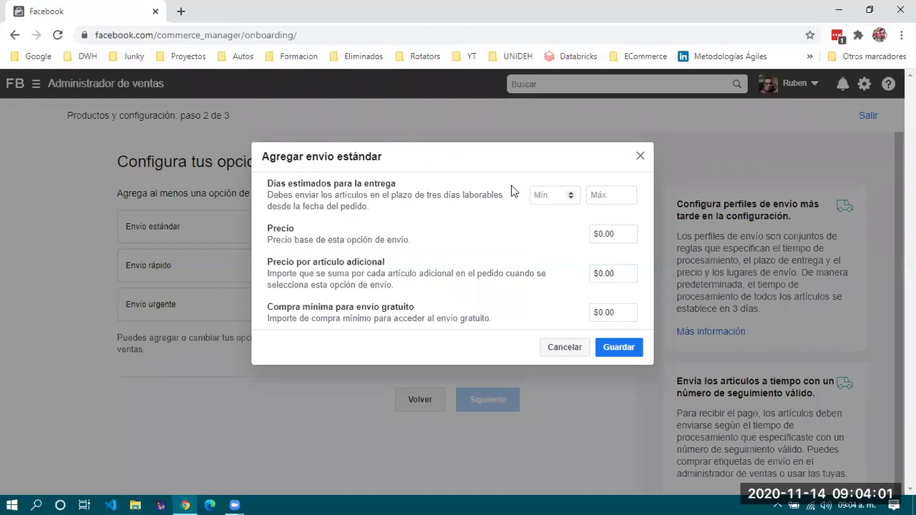
click(540, 195)
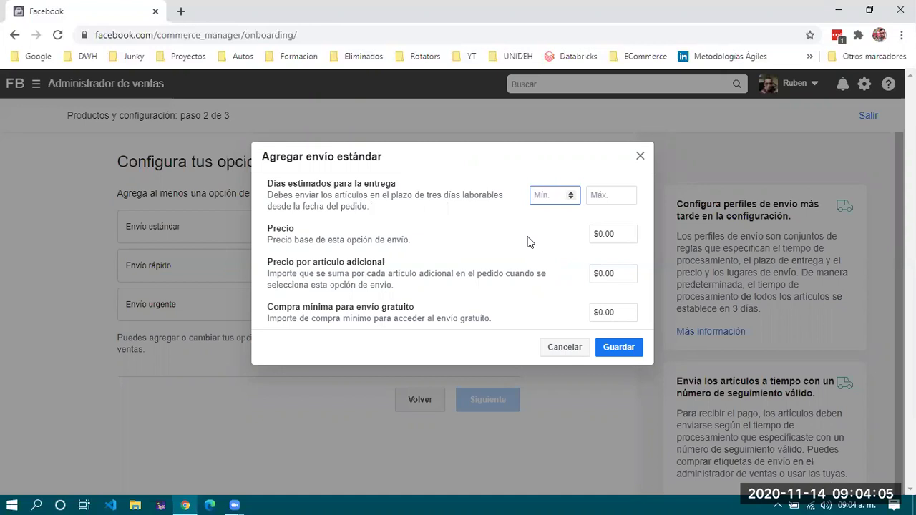
text(2)
click(607, 192)
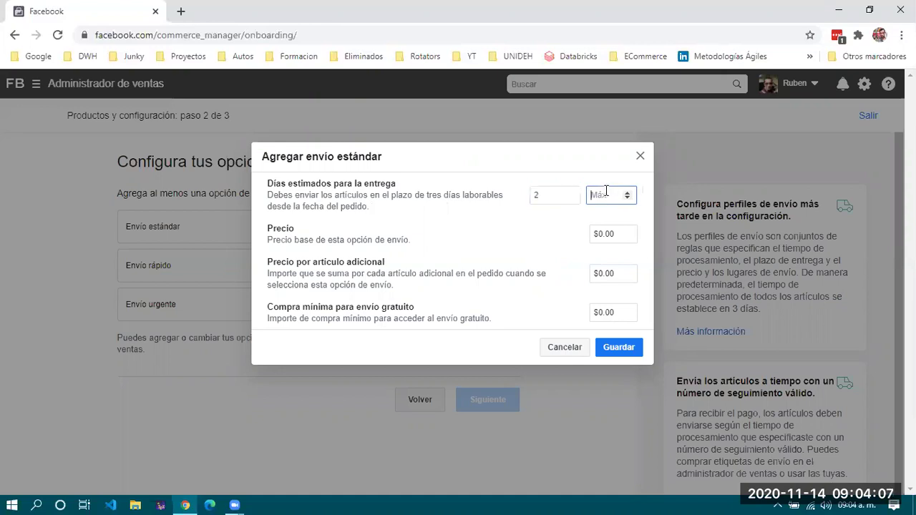
text(7)
key(Tab)
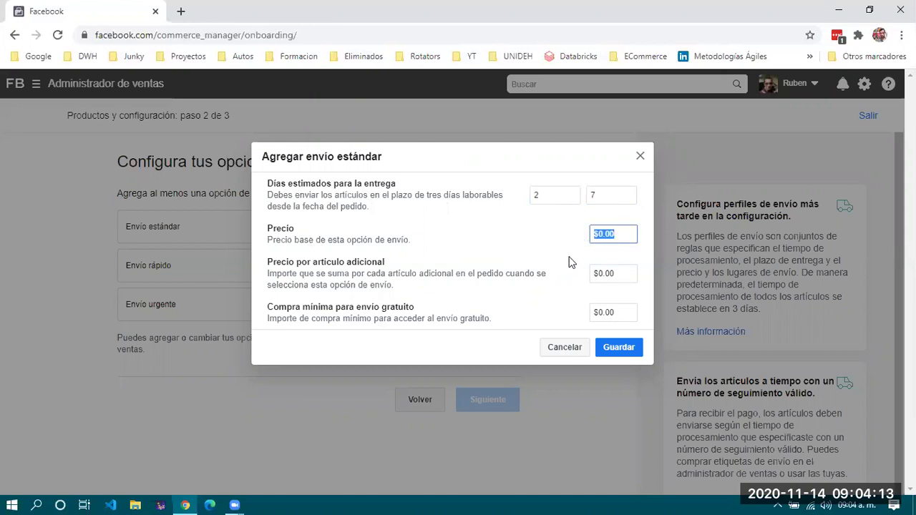
text(500)
click(617, 348)
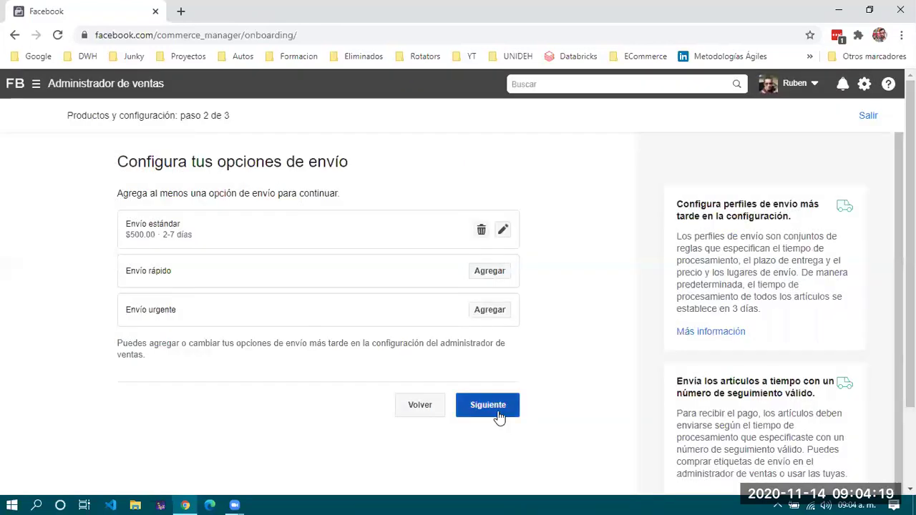
click(480, 417)
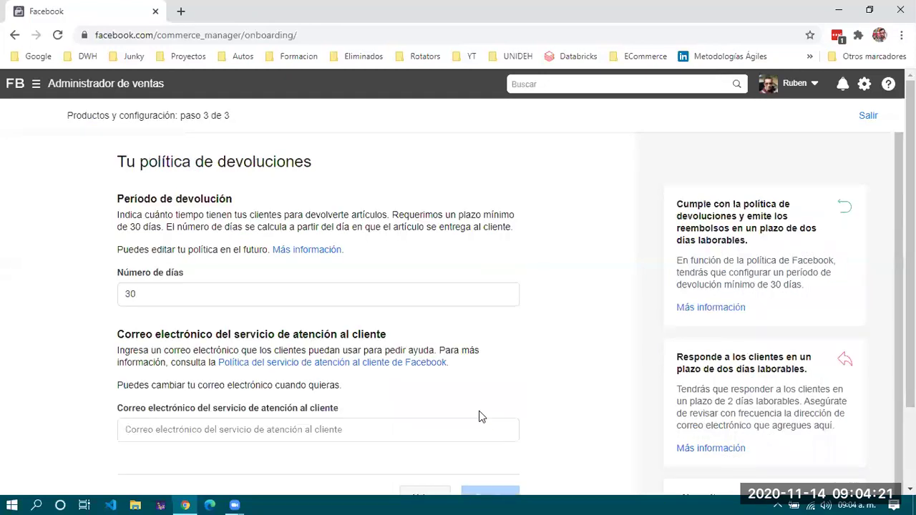
Keep the 30-day return period, fill in the customer-service e-mail, and save the return policy.
click(176, 293)
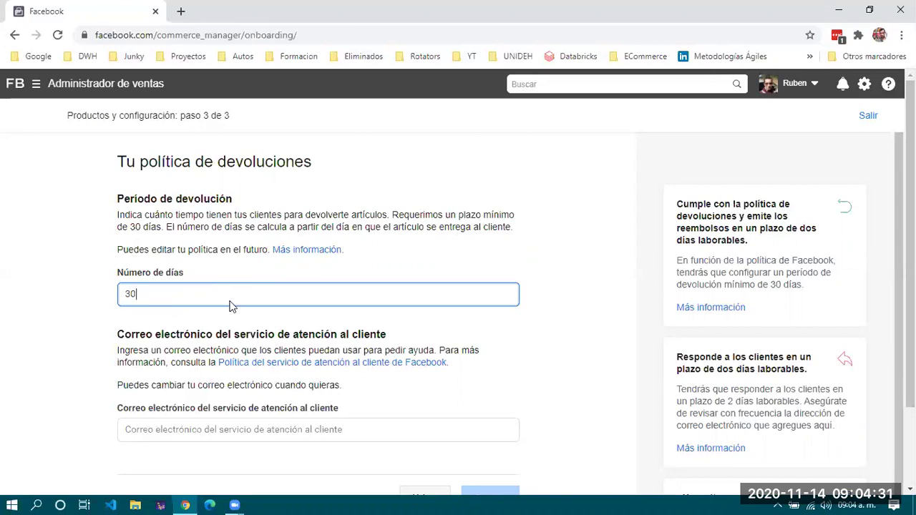
scroll(230, 305, down, 2)
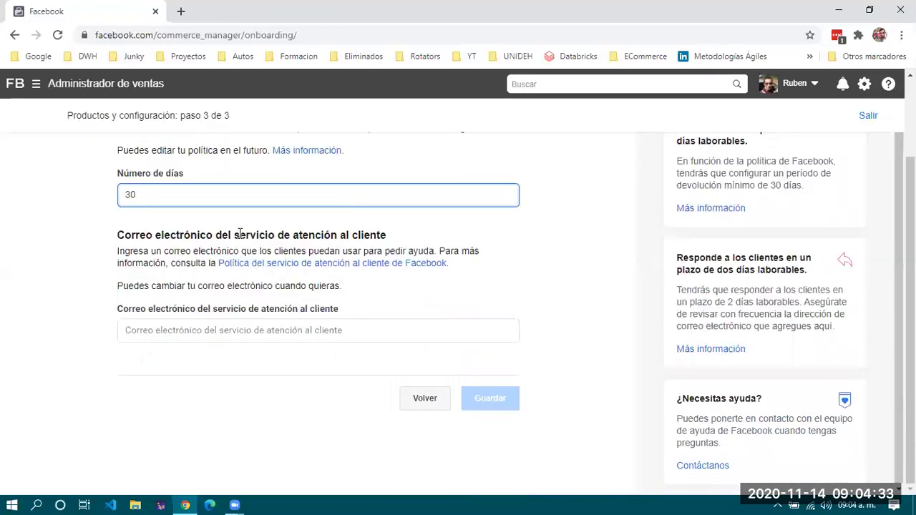
click(212, 332)
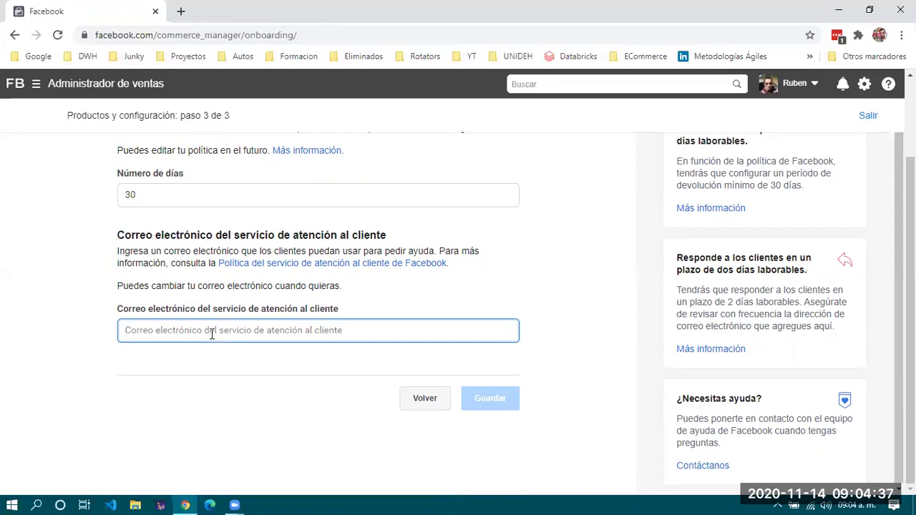
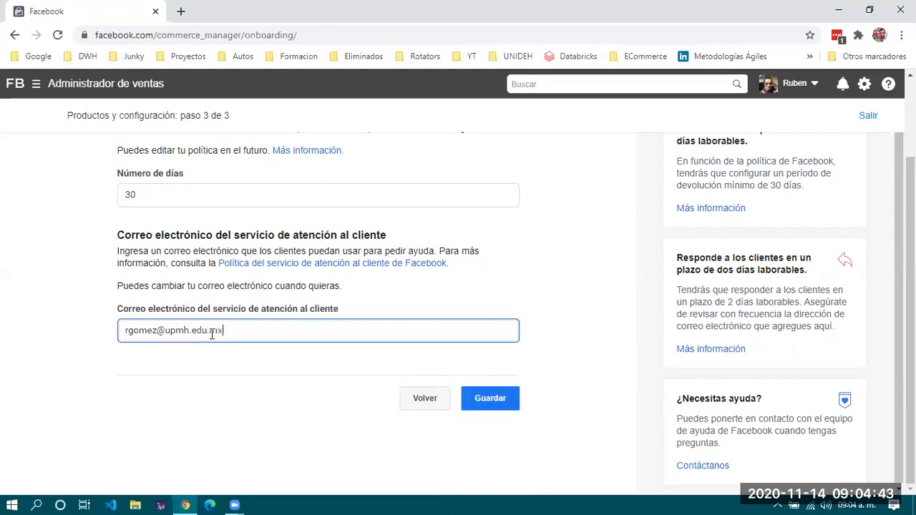
click(499, 398)
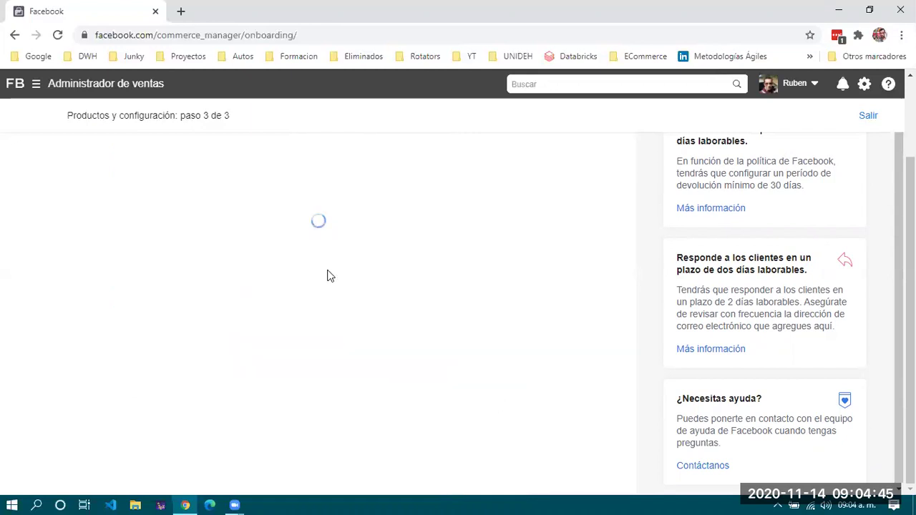
scroll(219, 284, down, 2)
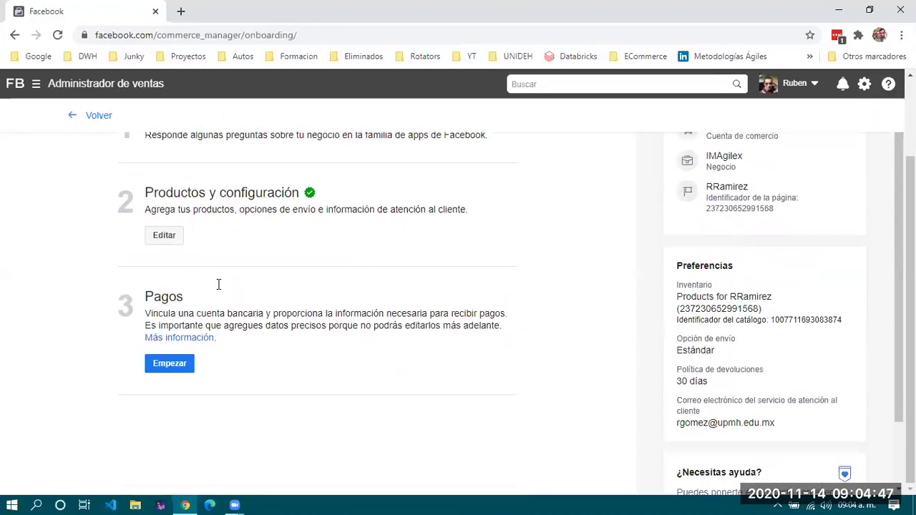
Start the payments setup under 3 Pagos and look over the empty business address form.
click(182, 365)
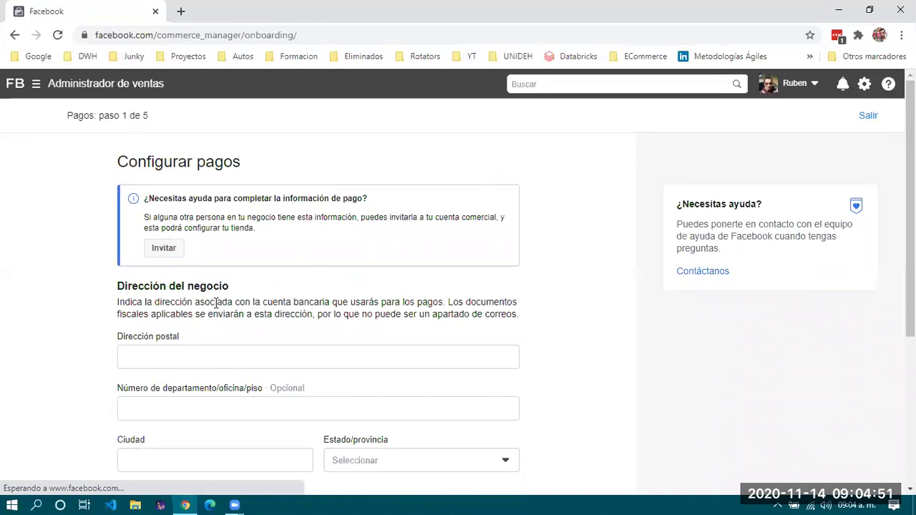
scroll(215, 304, down, 3)
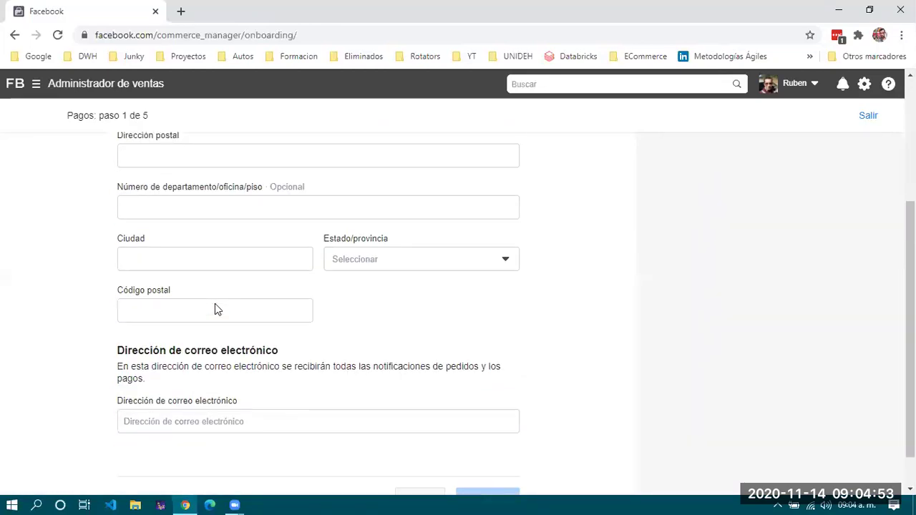
scroll(215, 304, down, 1)
scroll(215, 303, up, 2)
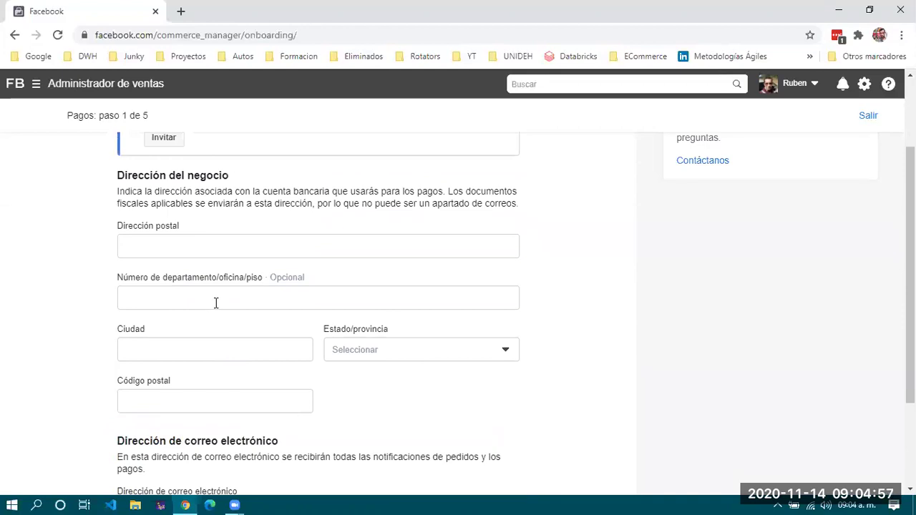
scroll(215, 304, down, 1)
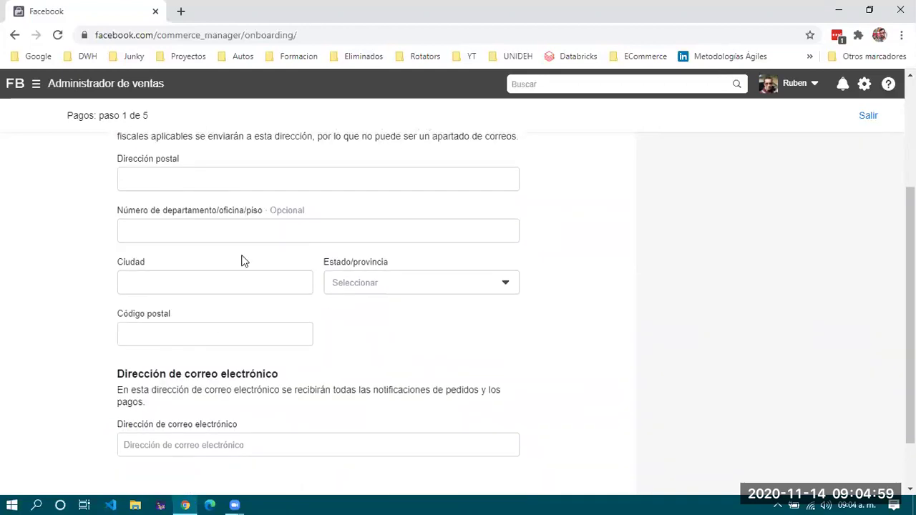
scroll(251, 314, up, 2)
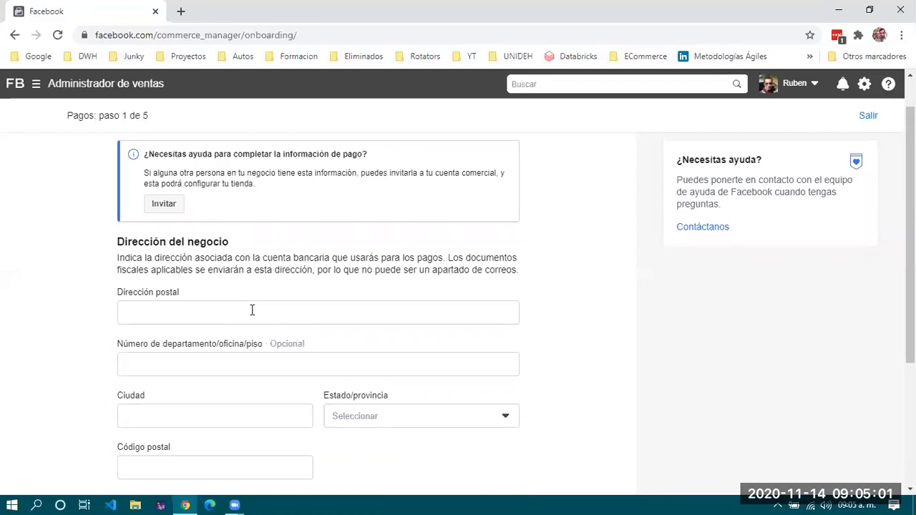
scroll(254, 316, down, 1)
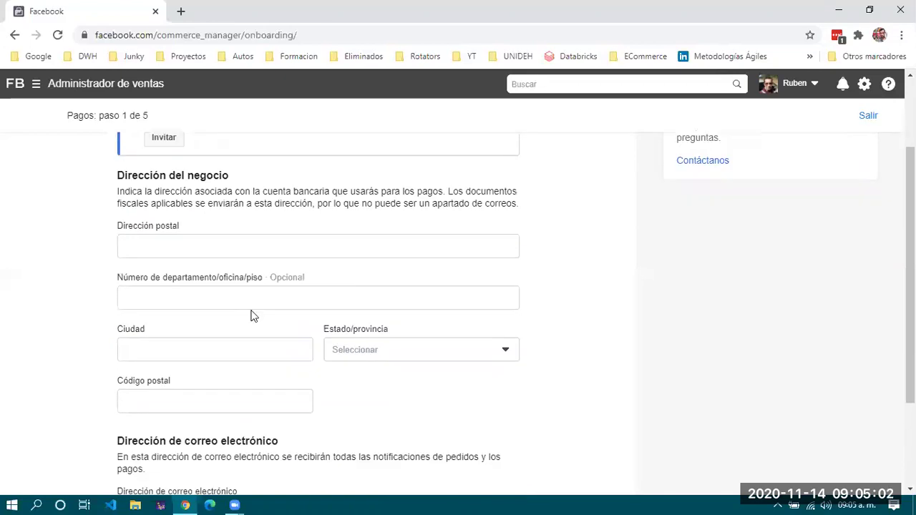
Open Google Maps in a new browser tab.
click(180, 11)
click(204, 36)
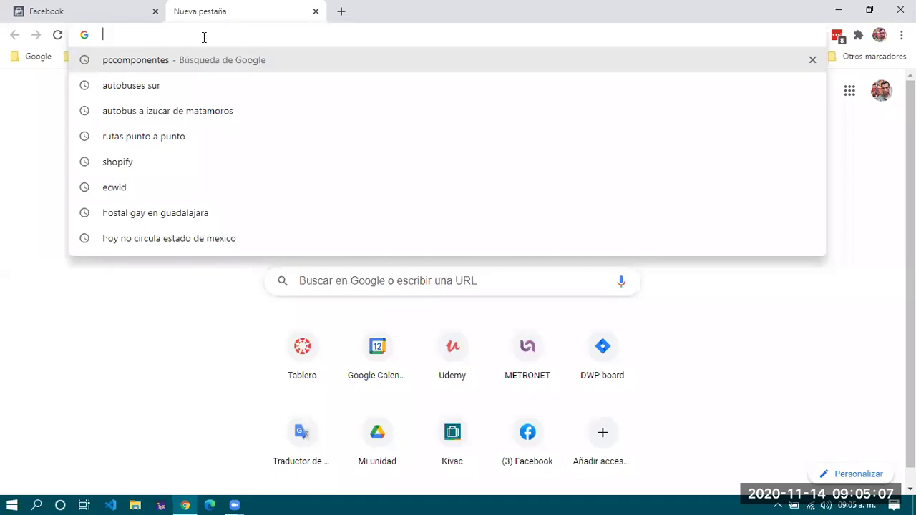
text(maps)
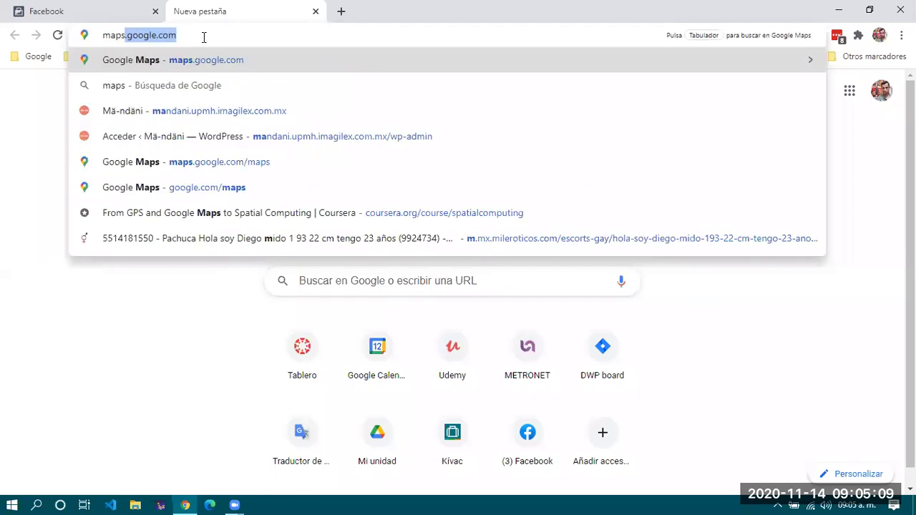
key(Return)
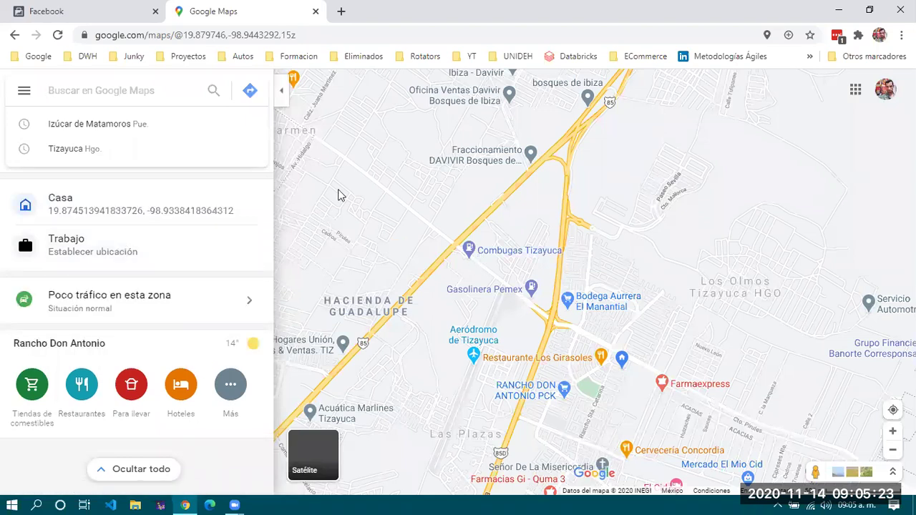
Search the map for 'denver', zoom into the streets, and return to the Facebook tab.
text(d)
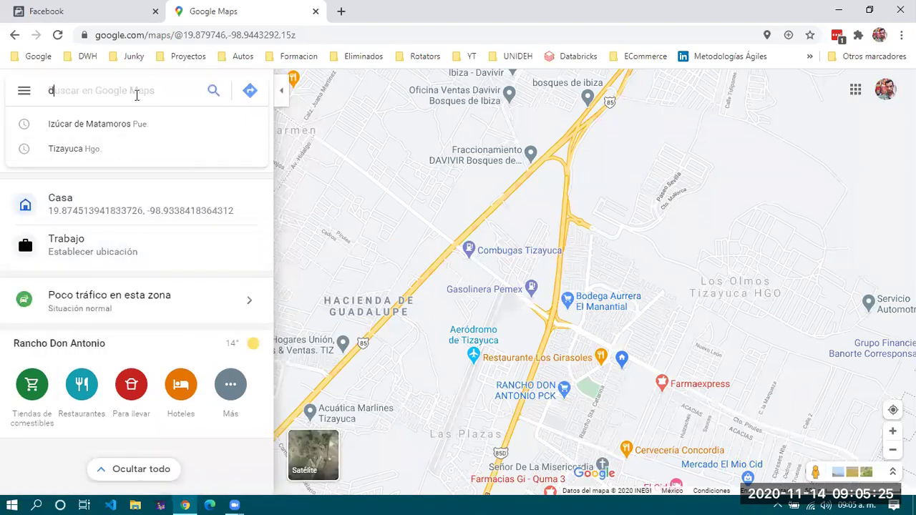
text(enver)
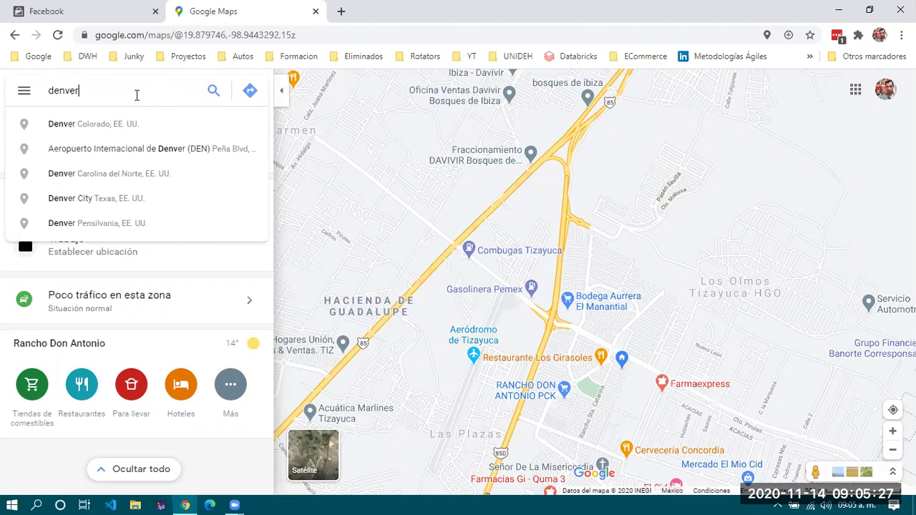
key(Return)
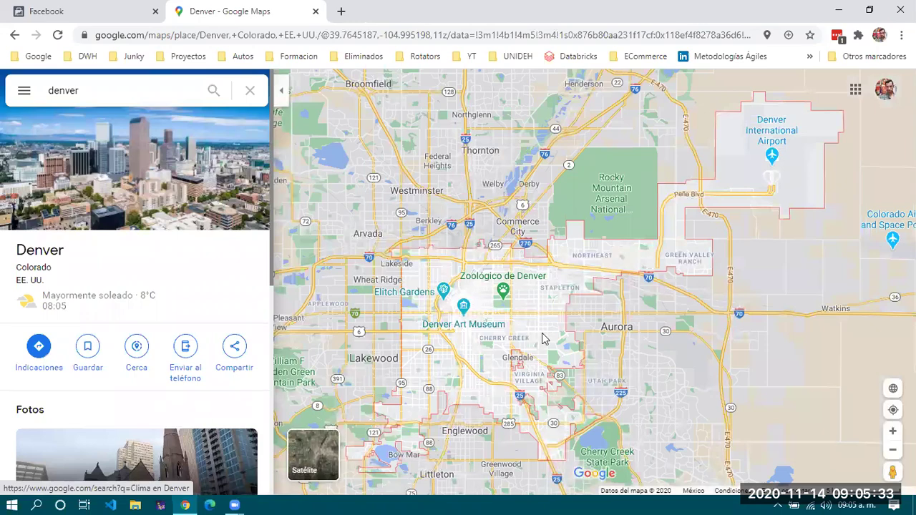
scroll(542, 338, up, 1)
scroll(761, 346, up, 3)
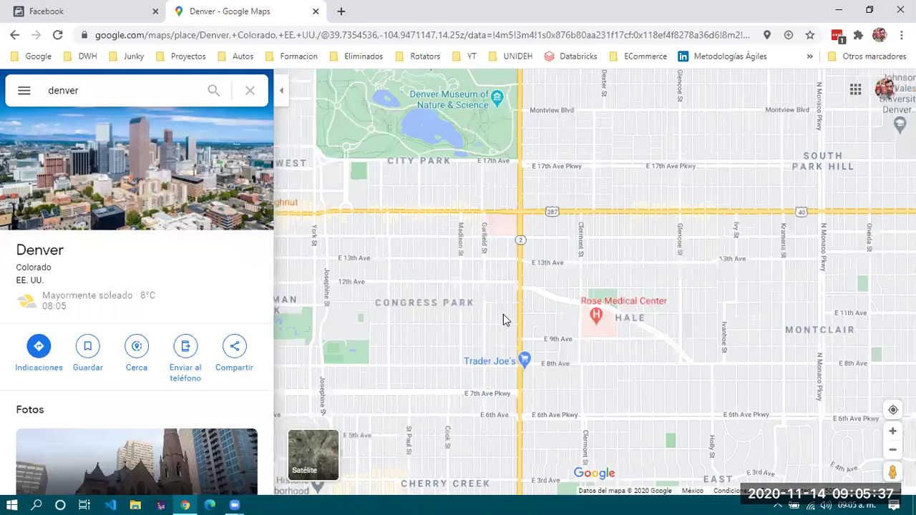
scroll(504, 315, up, 2)
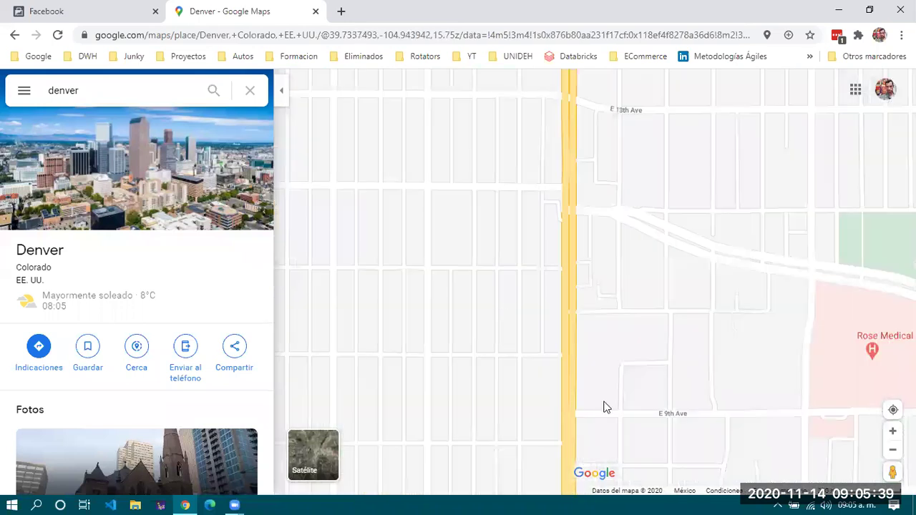
scroll(606, 405, up, 2)
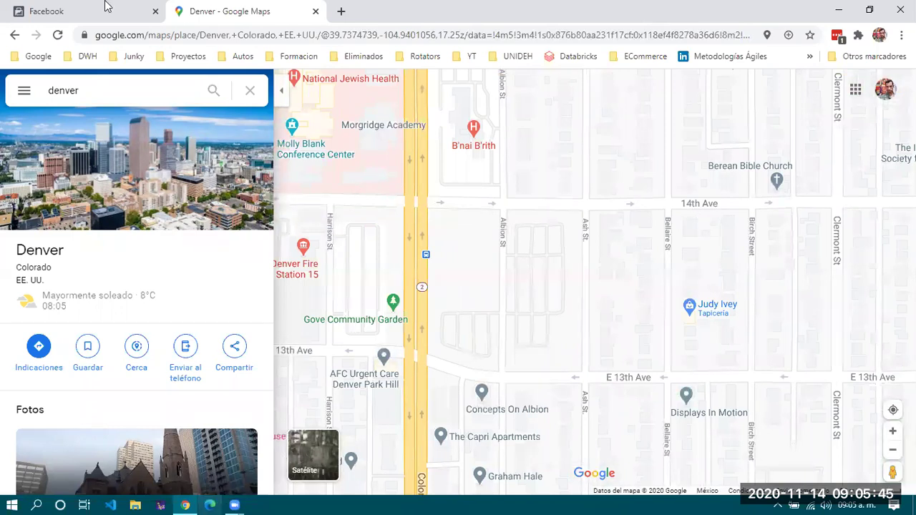
key(ctrl+Tab)
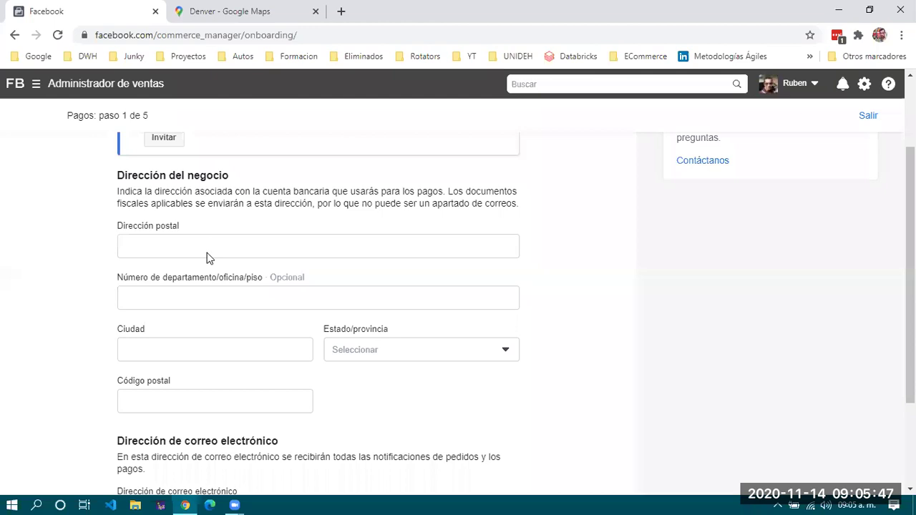
Enter '14th Avenue' as street address, 'Denver' as city, and Colorado as state.
click(207, 247)
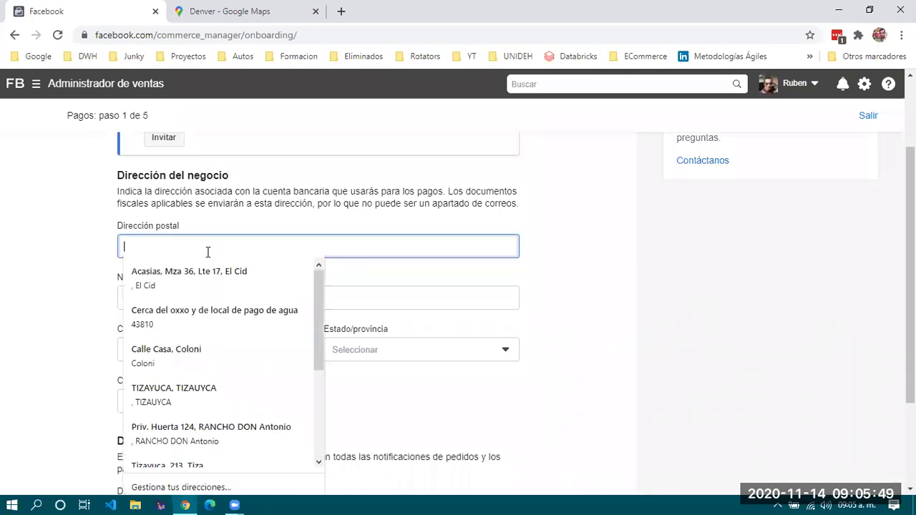
text(14th Avenue)
click(215, 294)
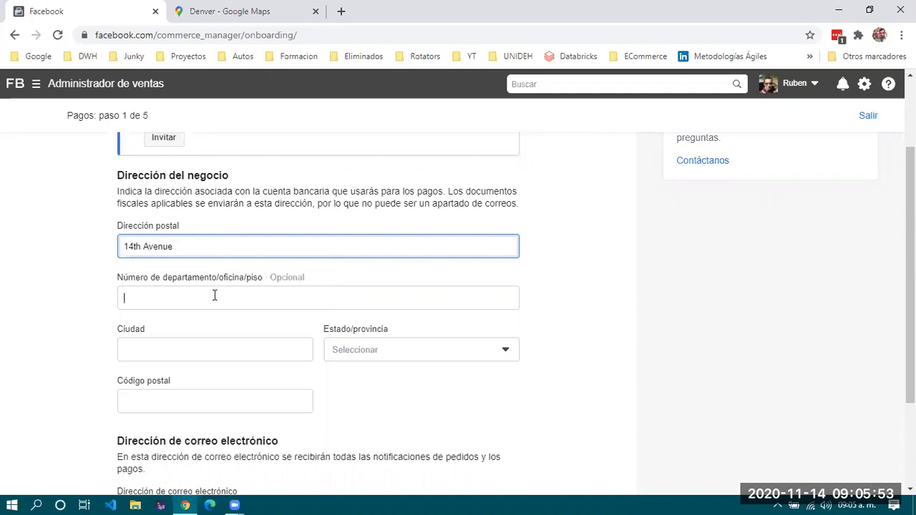
click(164, 351)
text(Denver)
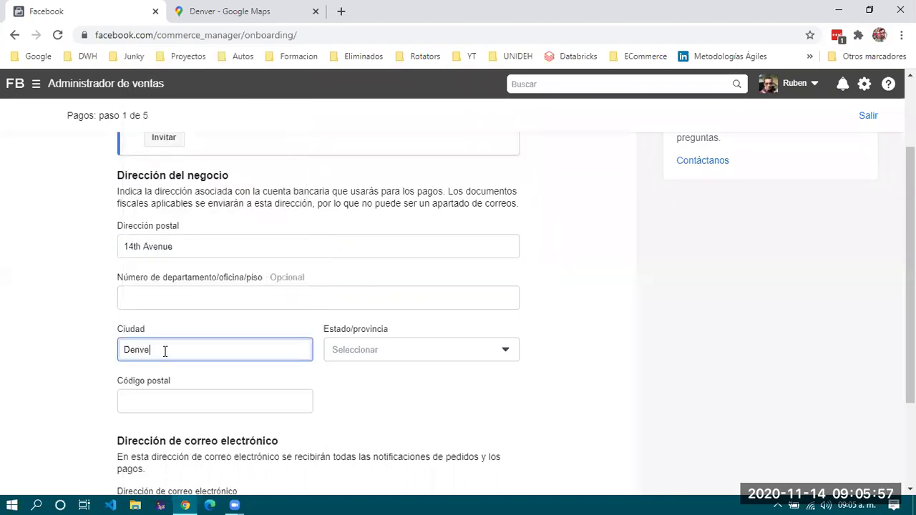
click(435, 355)
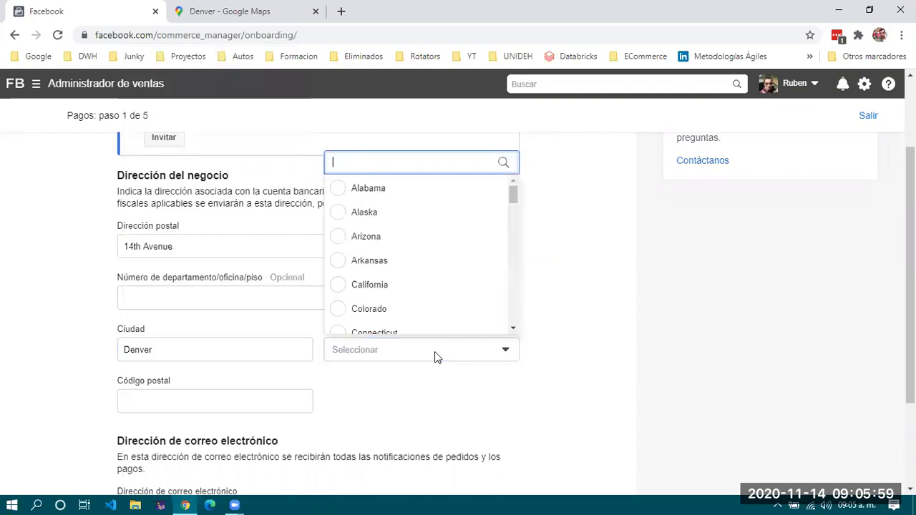
scroll(434, 356, down, 1)
text(co)
click(360, 318)
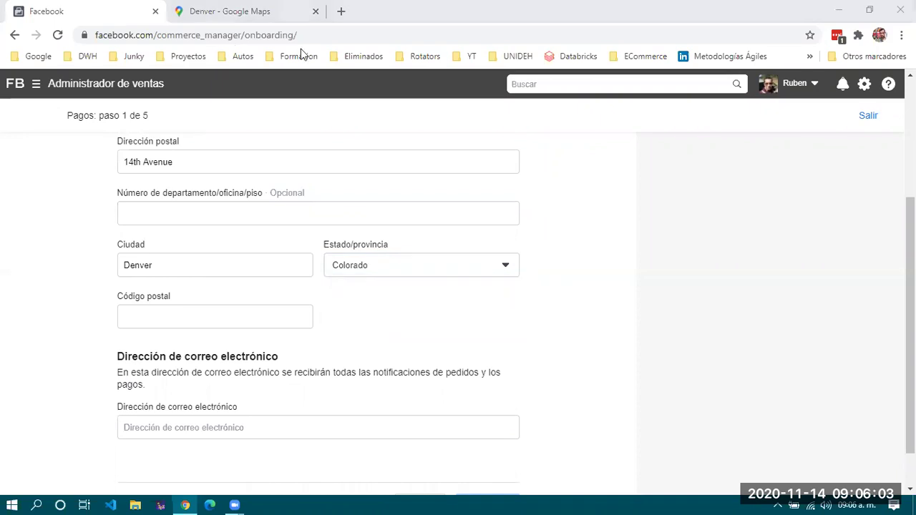
click(282, 16)
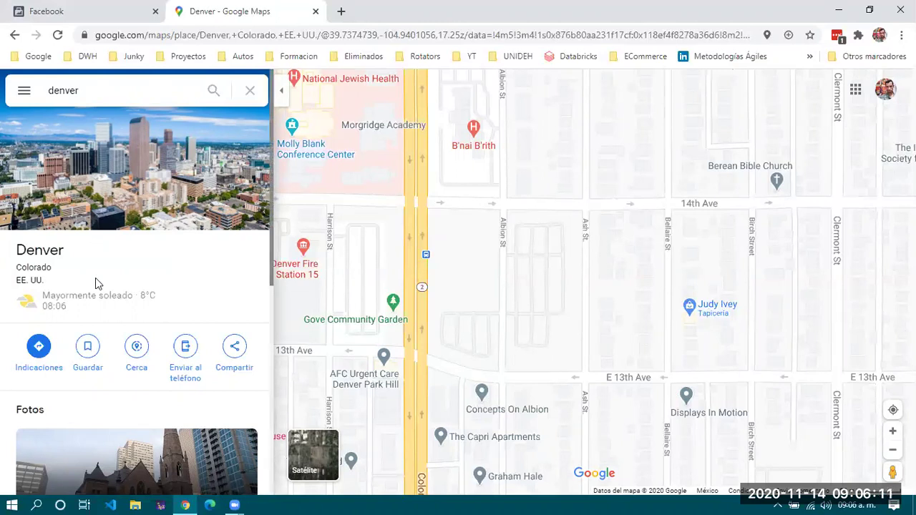
Drop a pin on 14th Ave in Denver and copy its street address (Denver, CO 80220).
scroll(97, 283, down, 4)
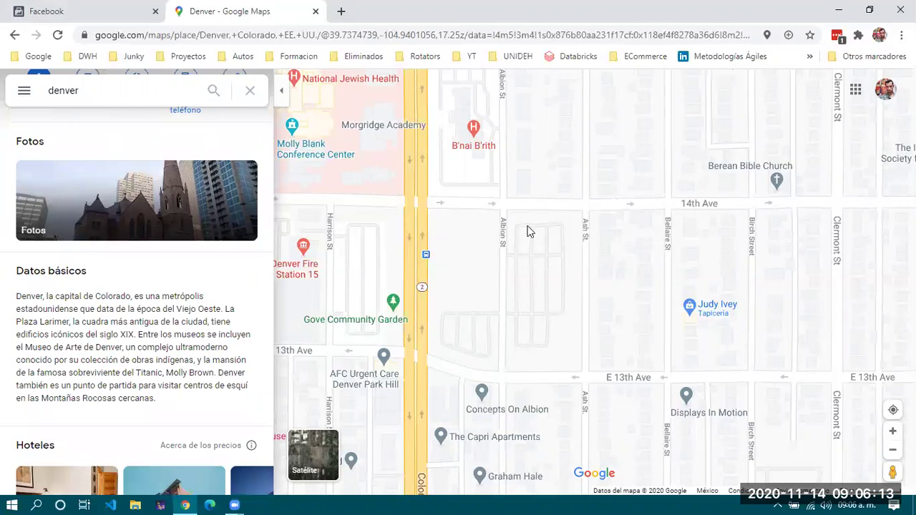
click(618, 209)
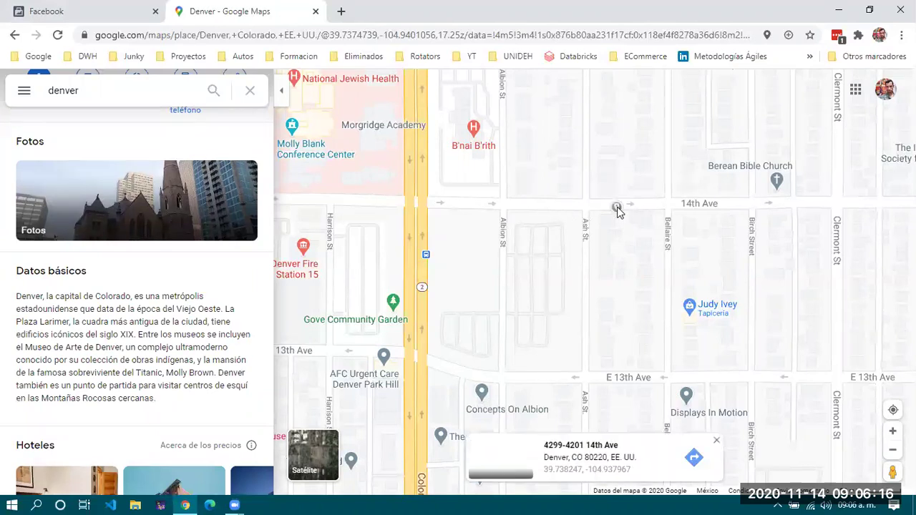
click(603, 470)
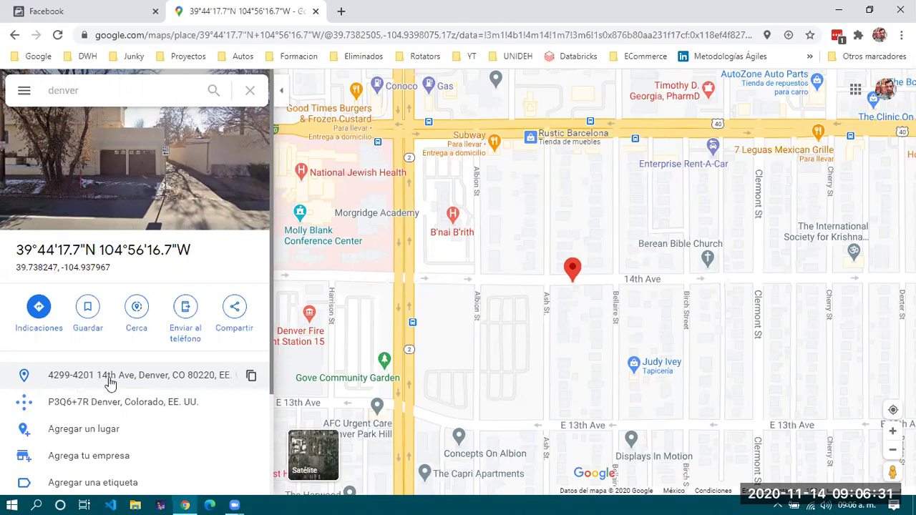
click(223, 384)
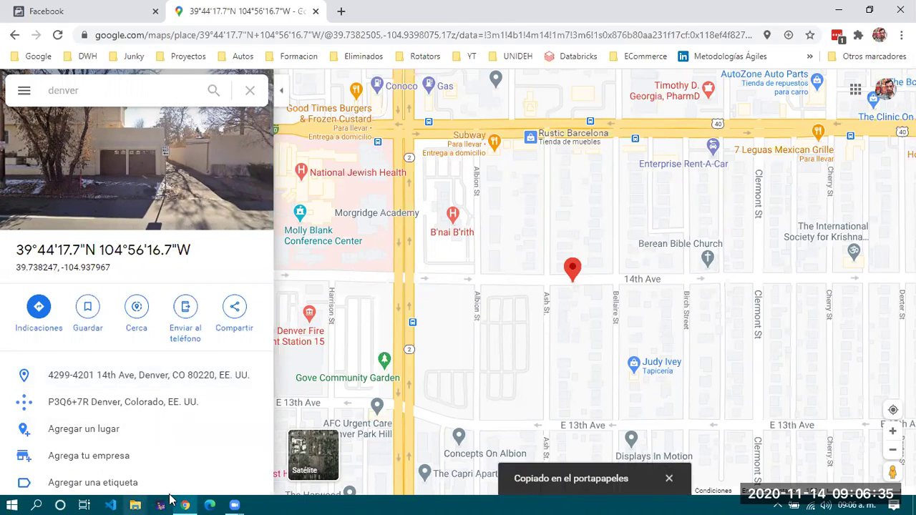
mouse_move(226, 501)
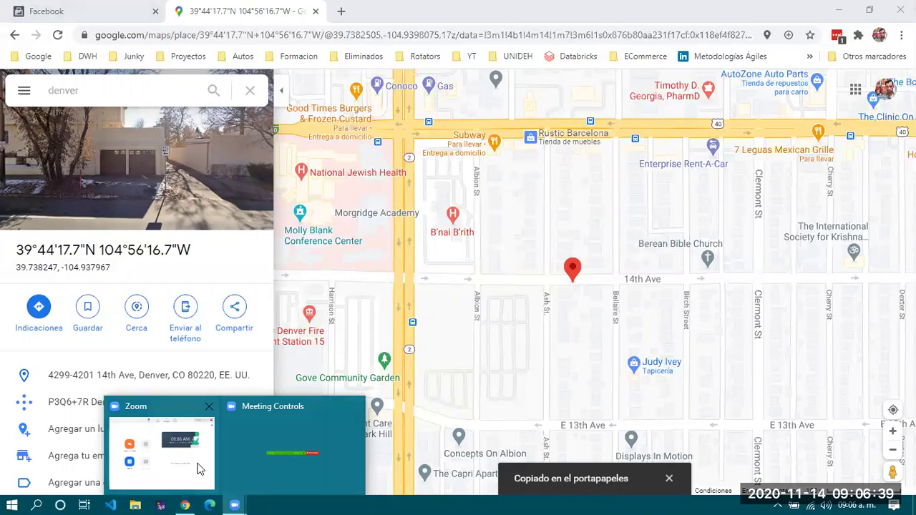
click(107, 11)
Attempt a postal code, then clear the field after several mistyped digits.
click(176, 317)
text(4)
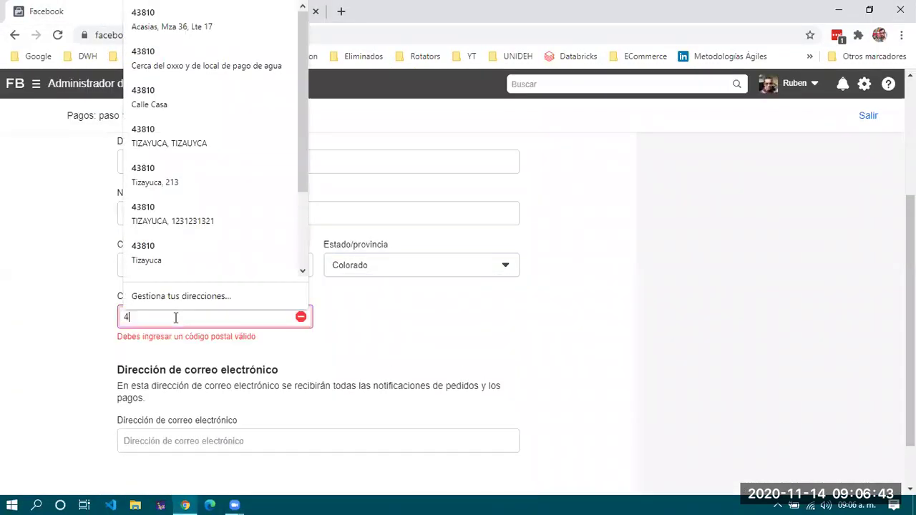
text(201)
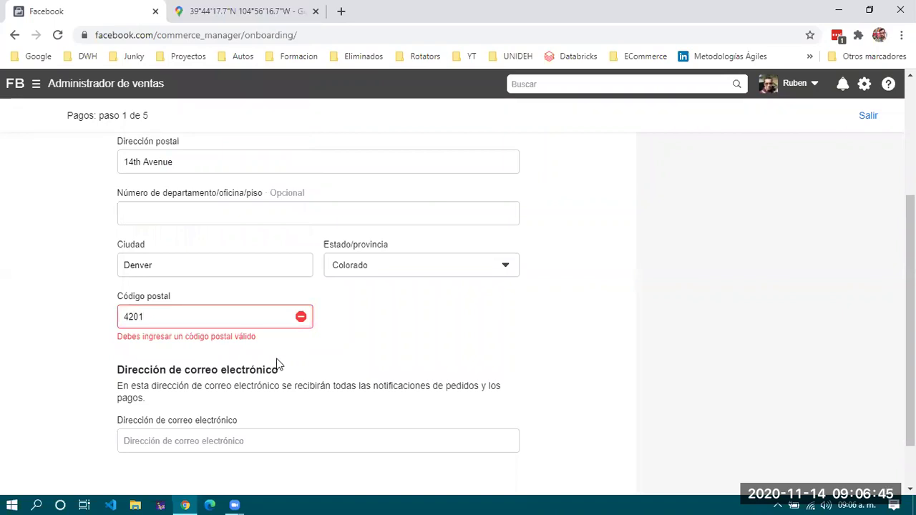
key(BackSpace)
text(9-)
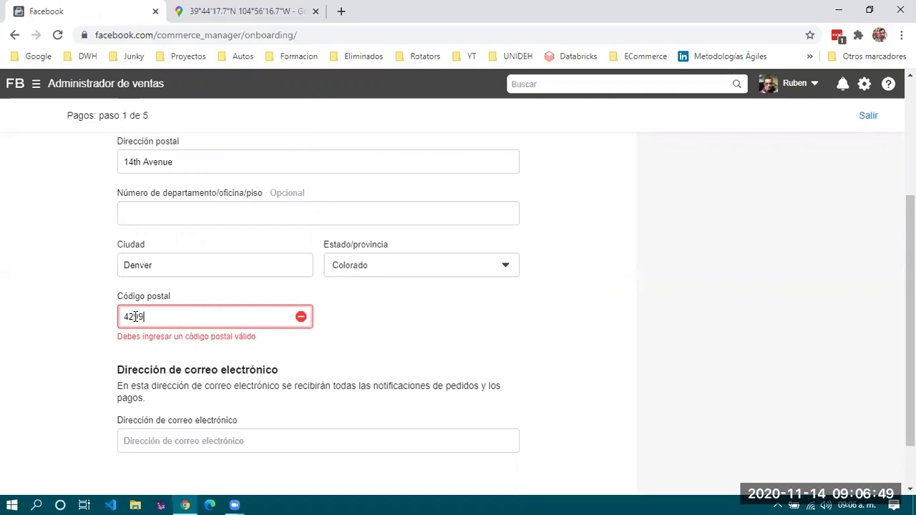
text(40)
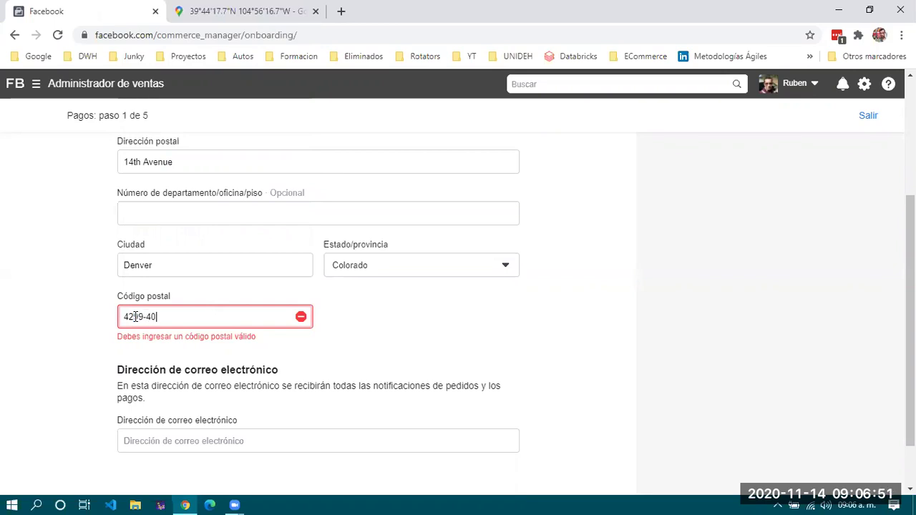
key(BackSpace)
key(BackSpace)
key(BackSpace)
key(BackSpace)
key(BackSpace)
text(99)
drag(153, 318, 90, 315)
key(BackSpace)
click(98, 319)
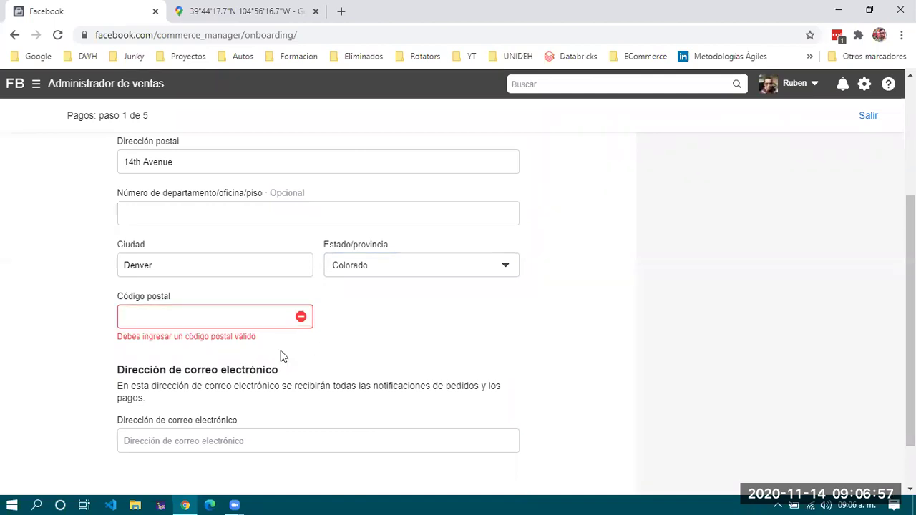
scroll(304, 437, down, 1)
Fill in the contact e-mail, set postal code 90210, and submit payments step 1.
click(317, 380)
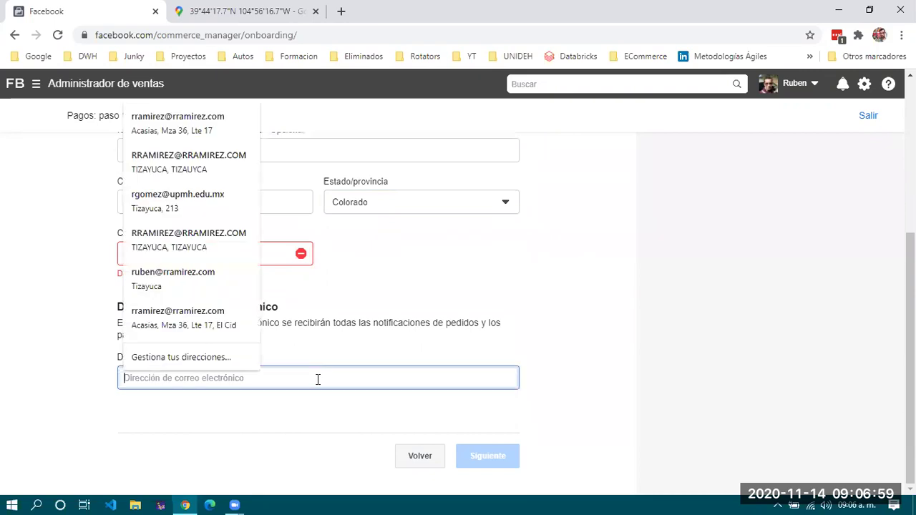
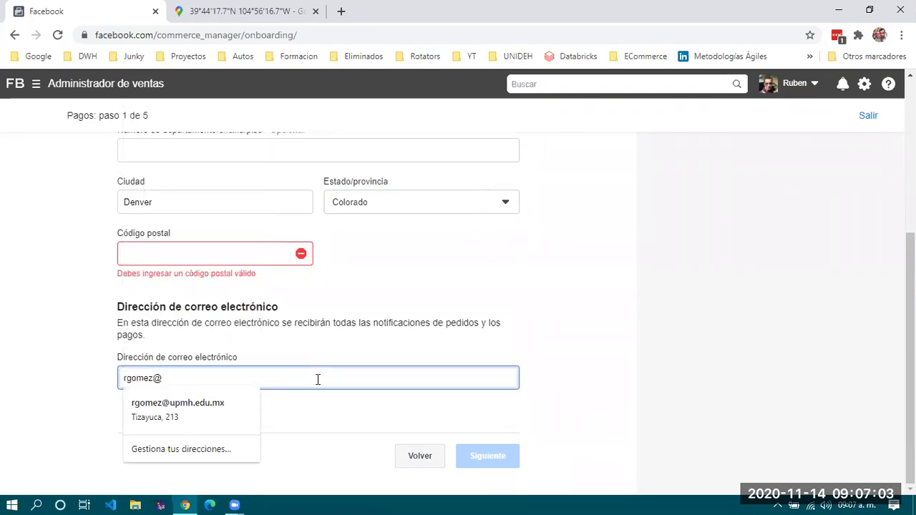
click(212, 252)
text(91210)
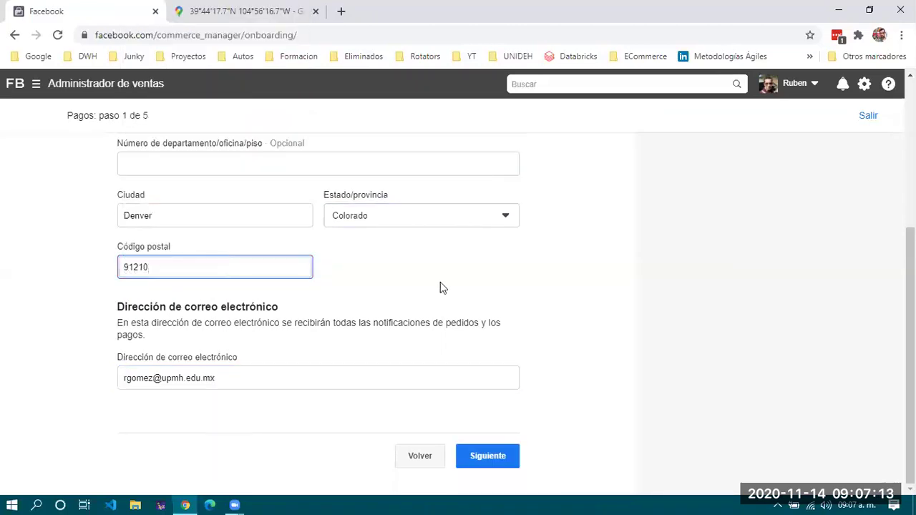
drag(182, 263, 70, 270)
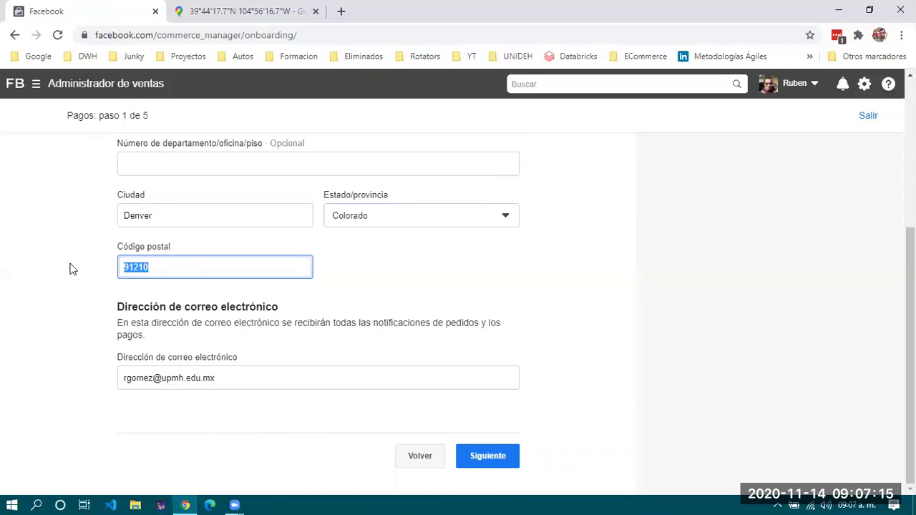
text(90210)
click(432, 285)
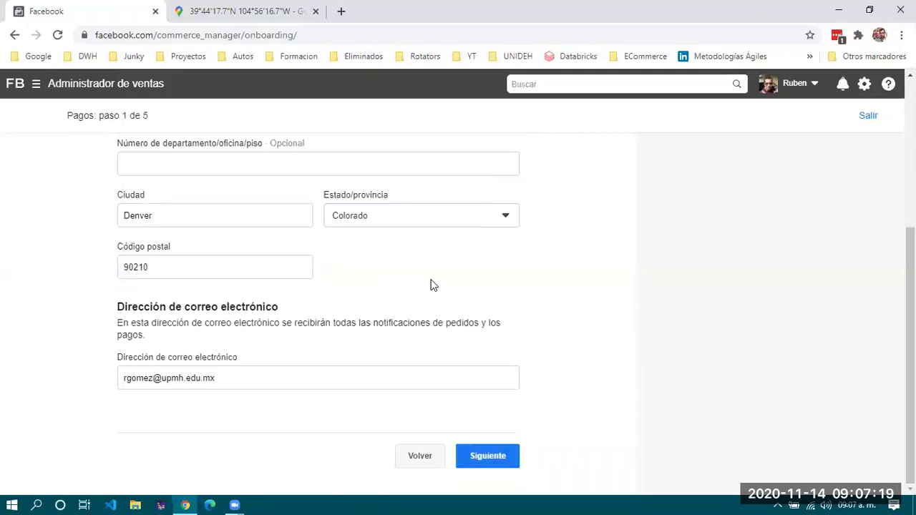
click(487, 453)
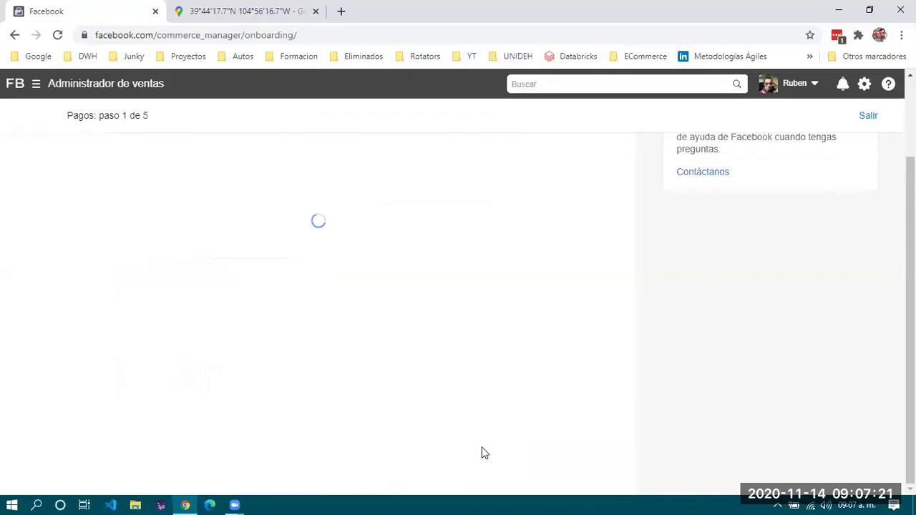
Pick 'Tiendas de software' as the merchant category and advance to onboarding step 3 of 5.
click(260, 239)
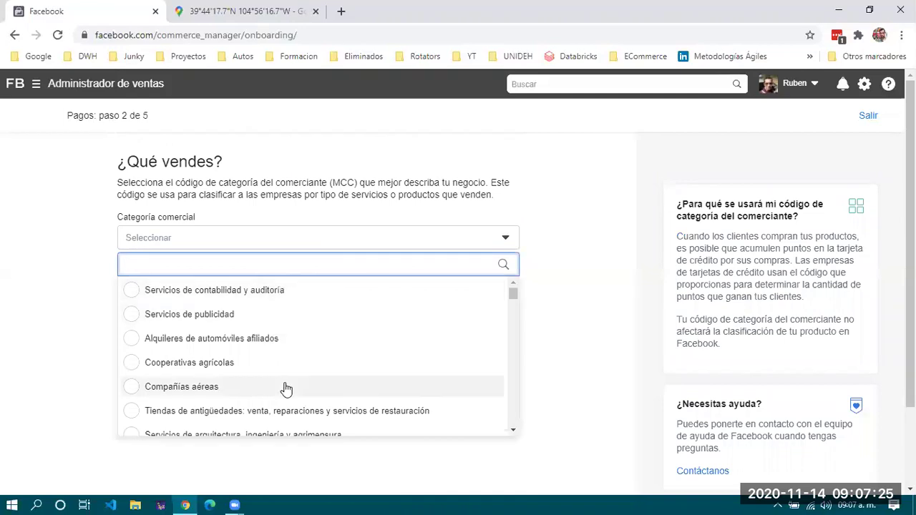
scroll(286, 389, down, 2)
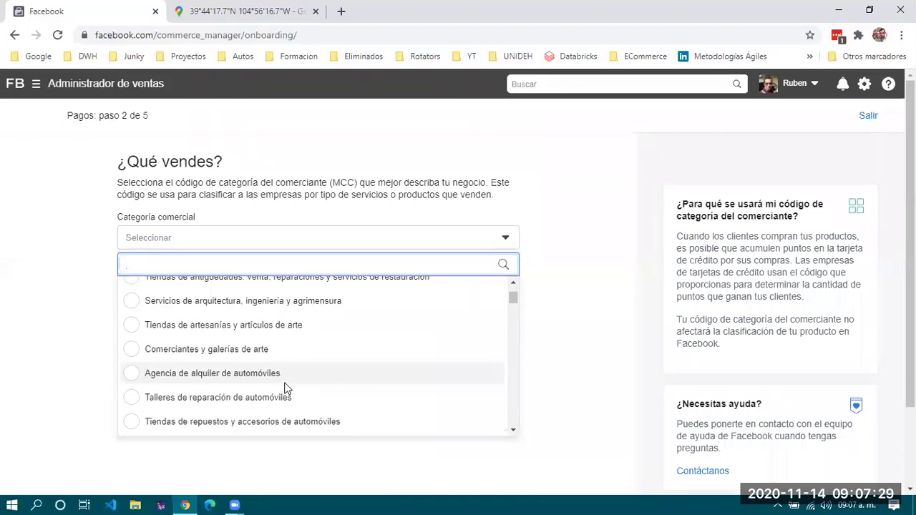
scroll(286, 389, down, 1)
scroll(287, 388, down, 1)
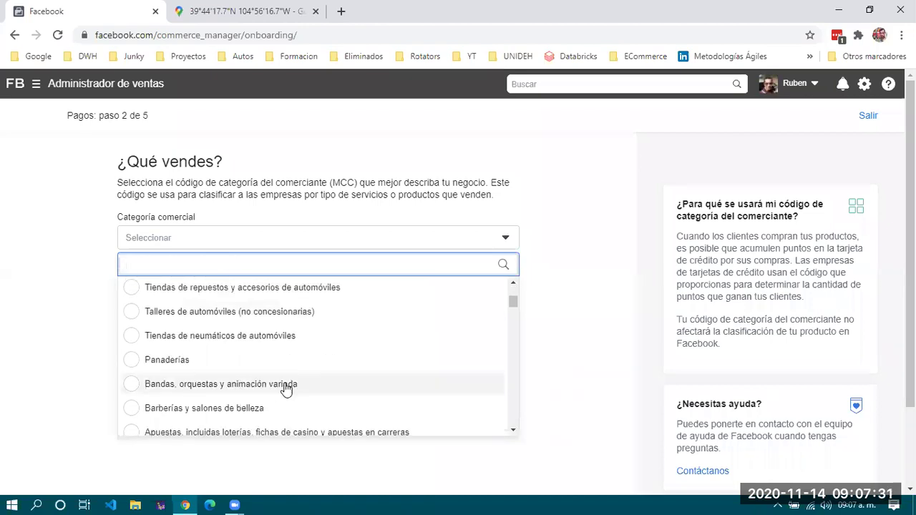
scroll(287, 388, down, 1)
scroll(285, 389, down, 1)
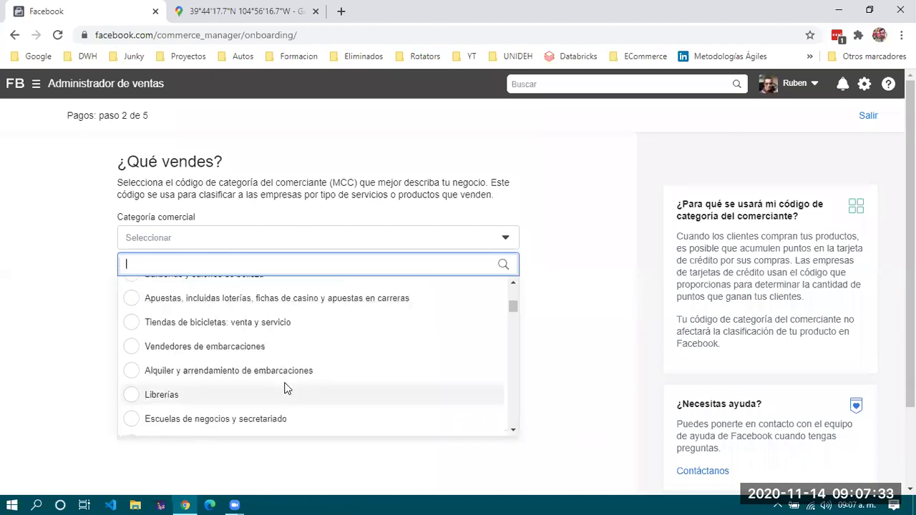
scroll(285, 389, down, 1)
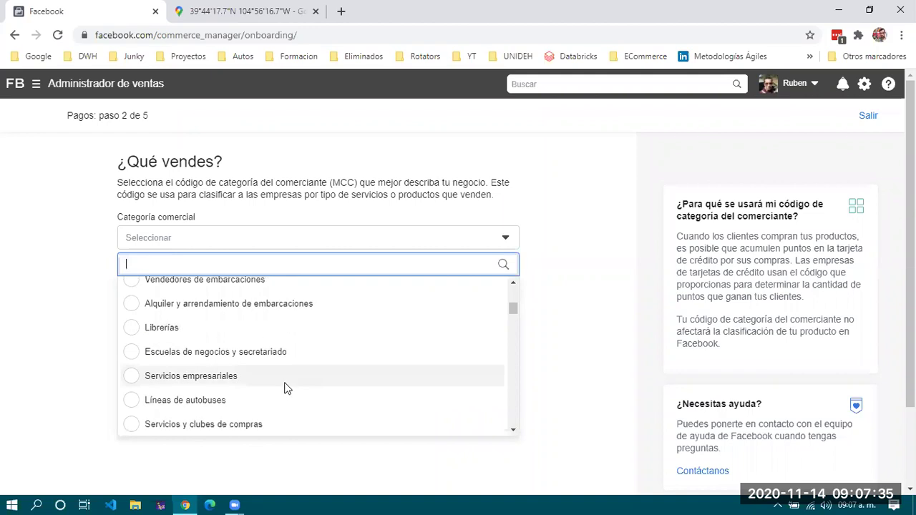
scroll(285, 389, down, 1)
scroll(285, 389, down, 1)
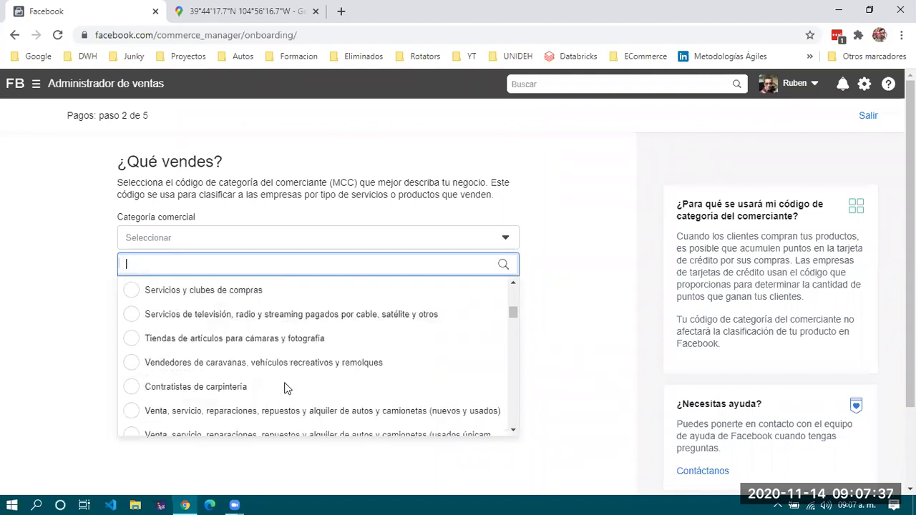
scroll(285, 389, down, 1)
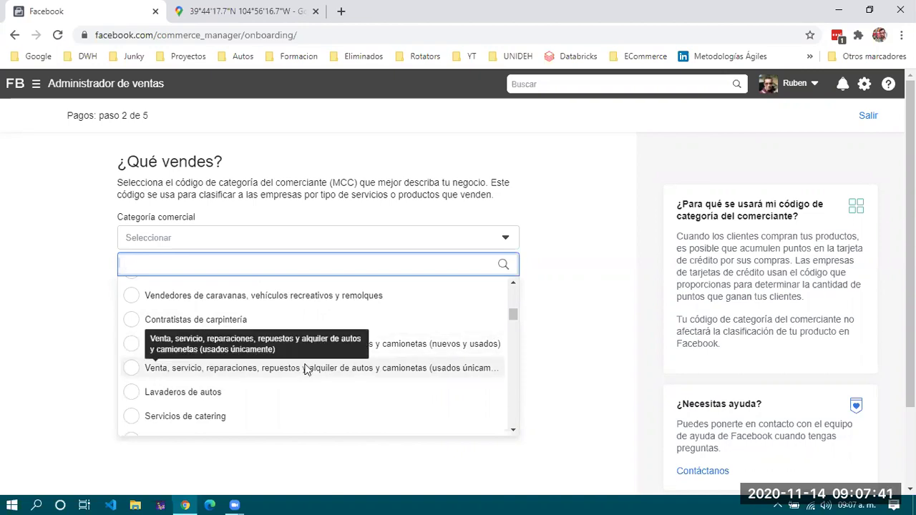
scroll(307, 368, down, 1)
scroll(306, 369, down, 1)
scroll(306, 369, down, 4)
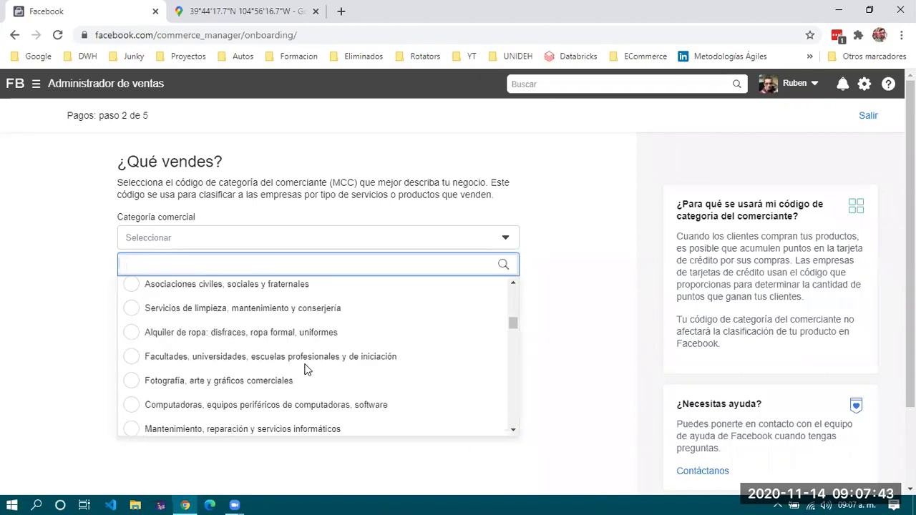
scroll(240, 350, up, 1)
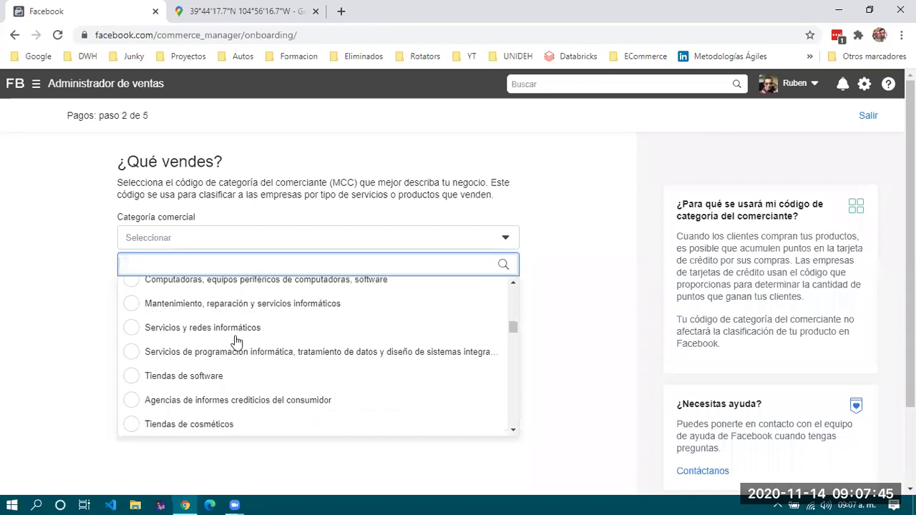
click(215, 378)
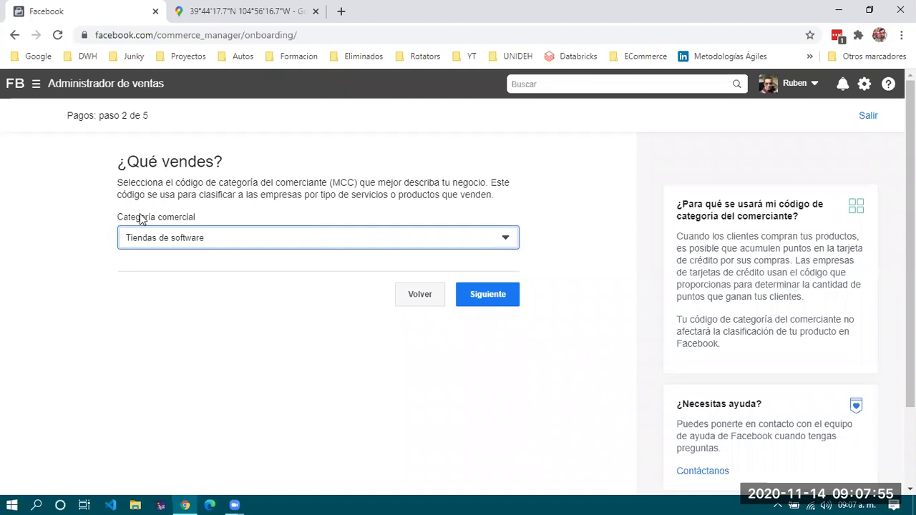
click(483, 302)
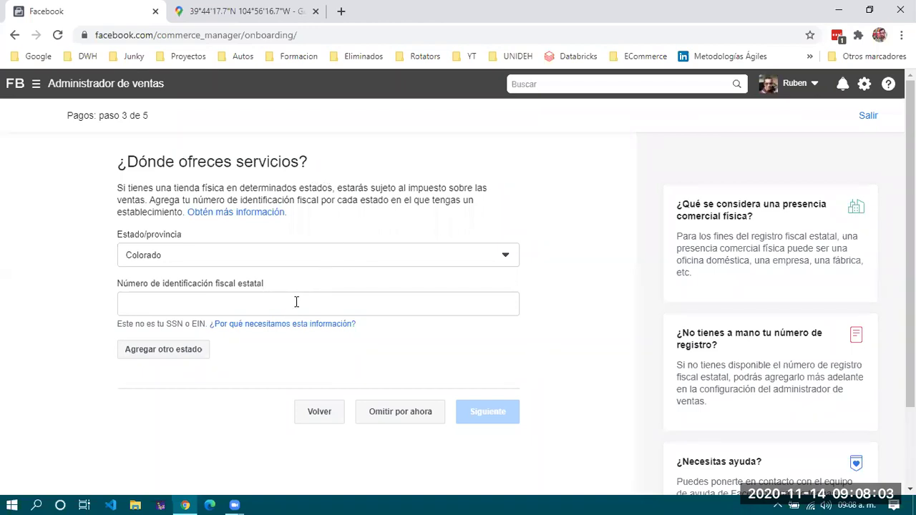
click(324, 256)
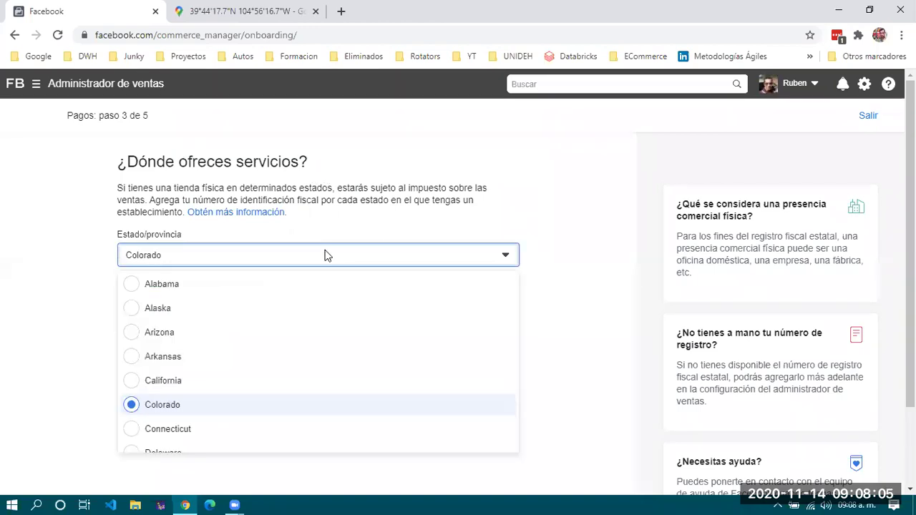
click(320, 262)
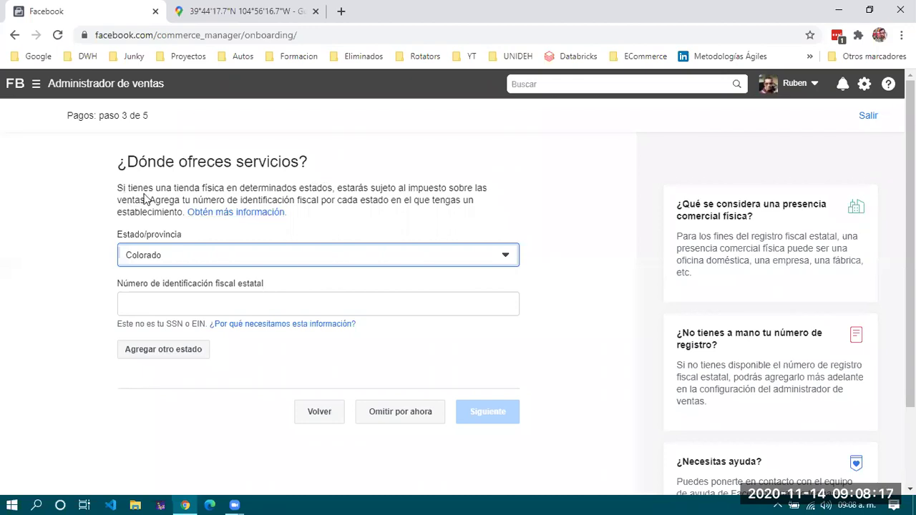
click(412, 228)
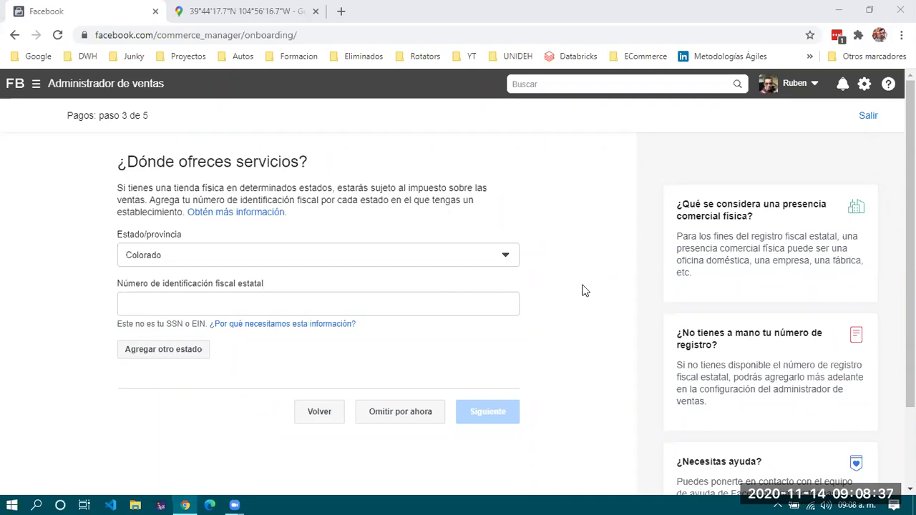
click(206, 301)
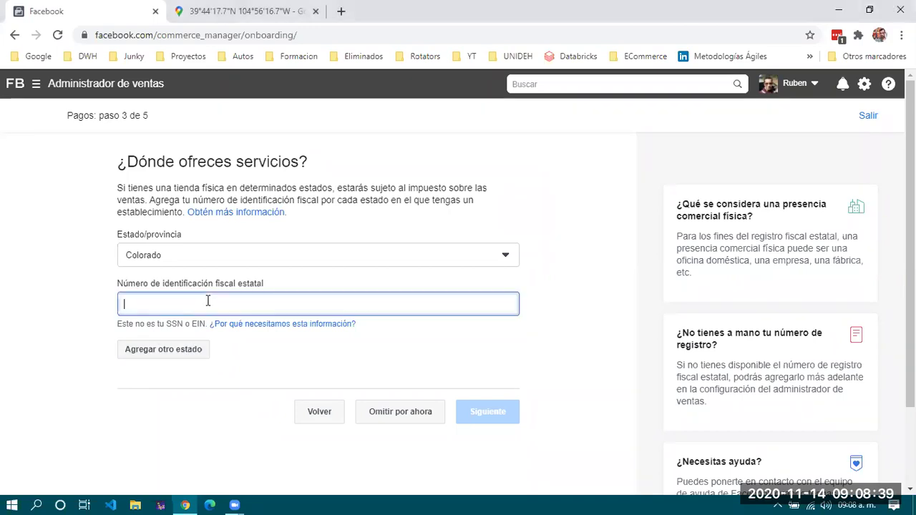
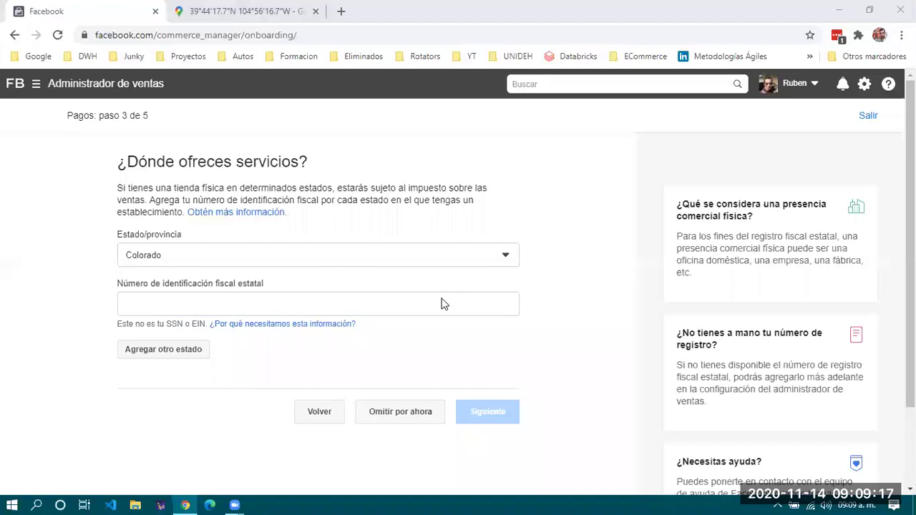
Put focus back on the state tax ID field in the Facebook form.
click(401, 308)
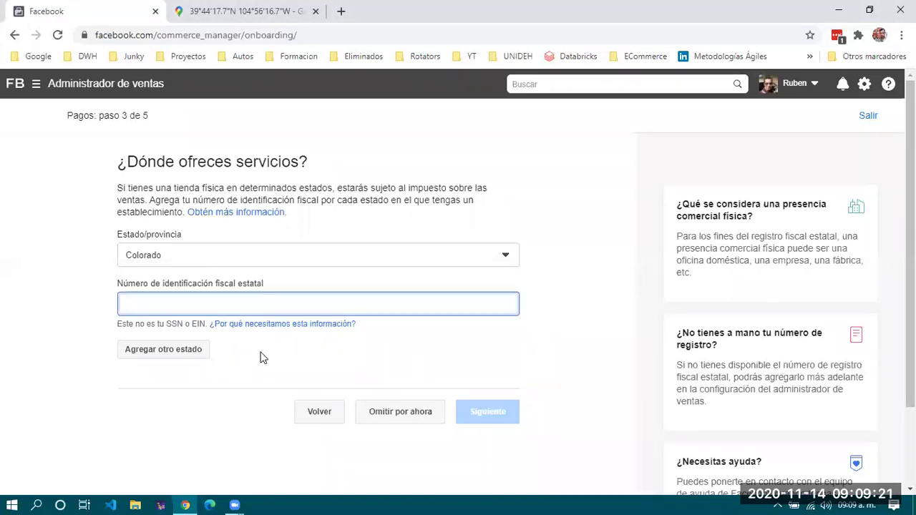
scroll(286, 353, down, 1)
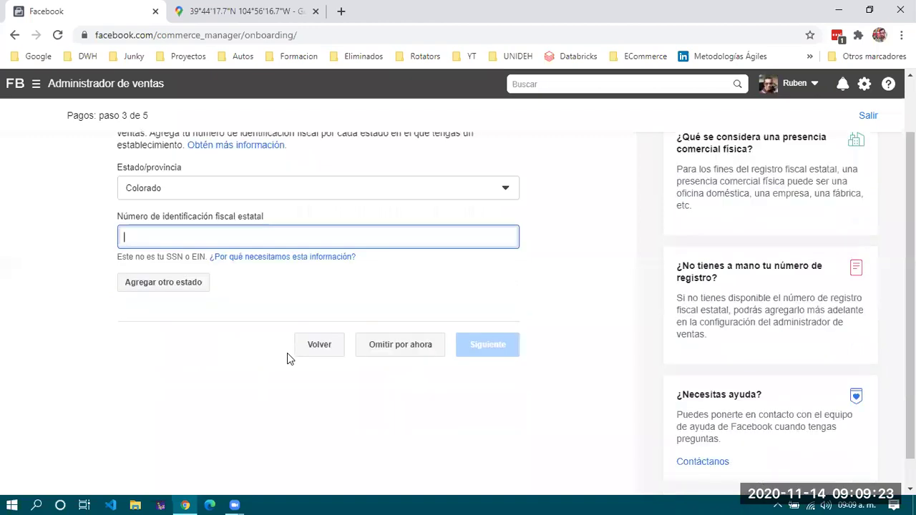
scroll(314, 235, up, 1)
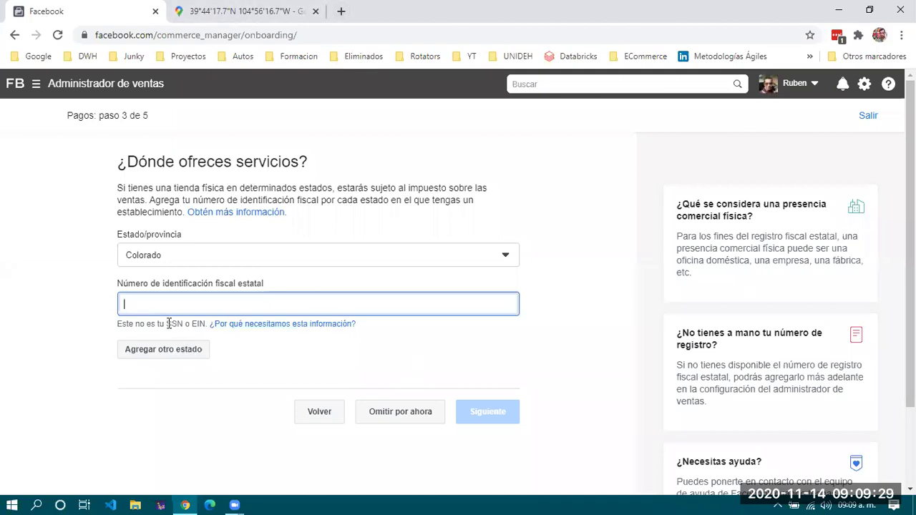
Search 'SSn estados unidos' from the Google Maps tab's address bar.
key(ctrl+Tab)
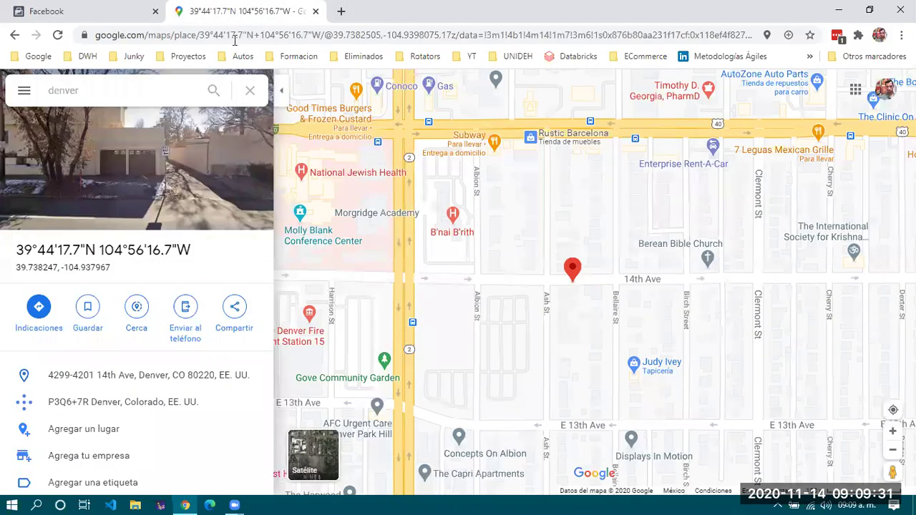
click(234, 38)
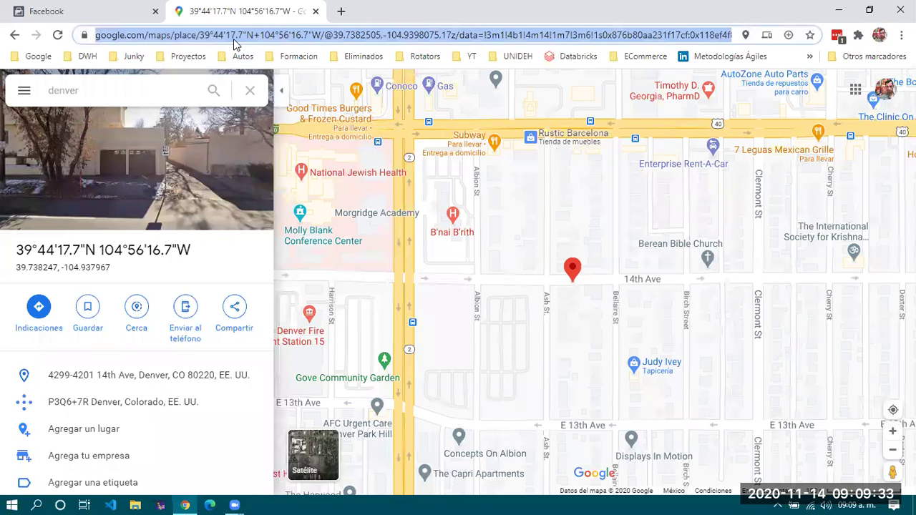
text(SSn)
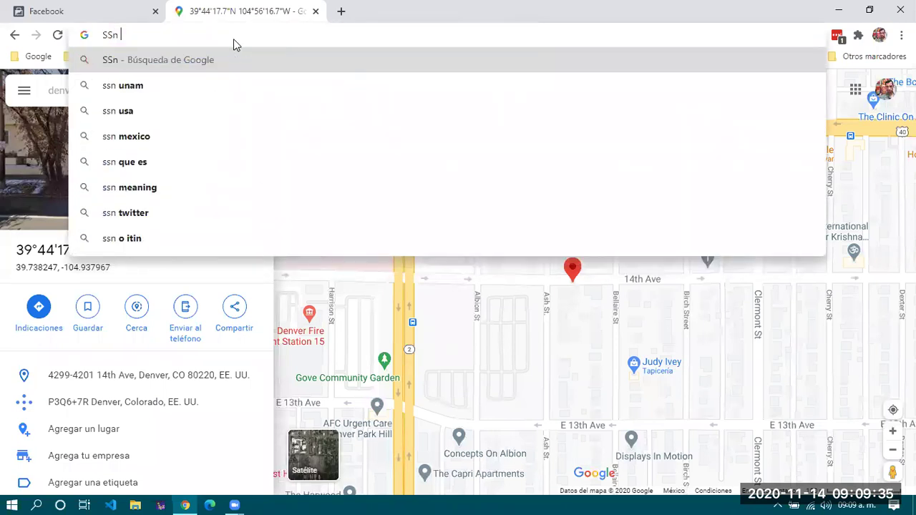
text( estados uno)
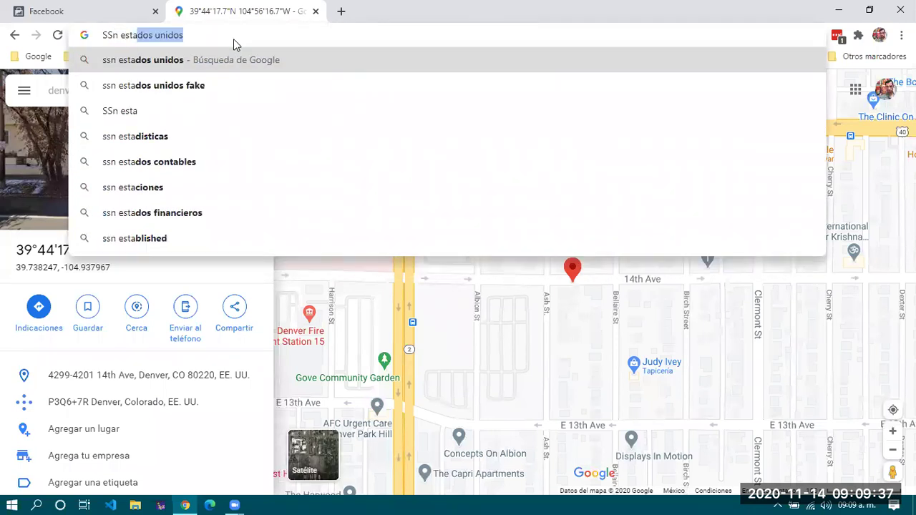
key(BackSpace)
key(BackSpace)
key(BackSpace)
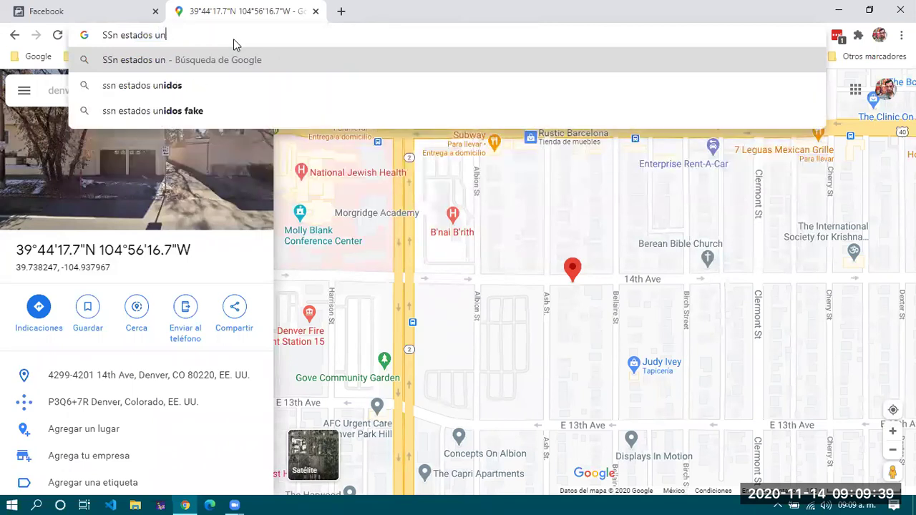
text(un)
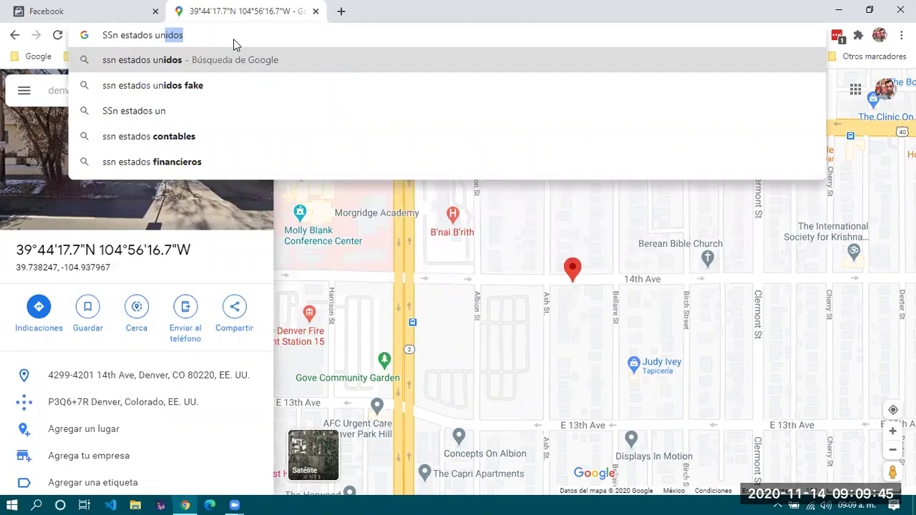
key(Return)
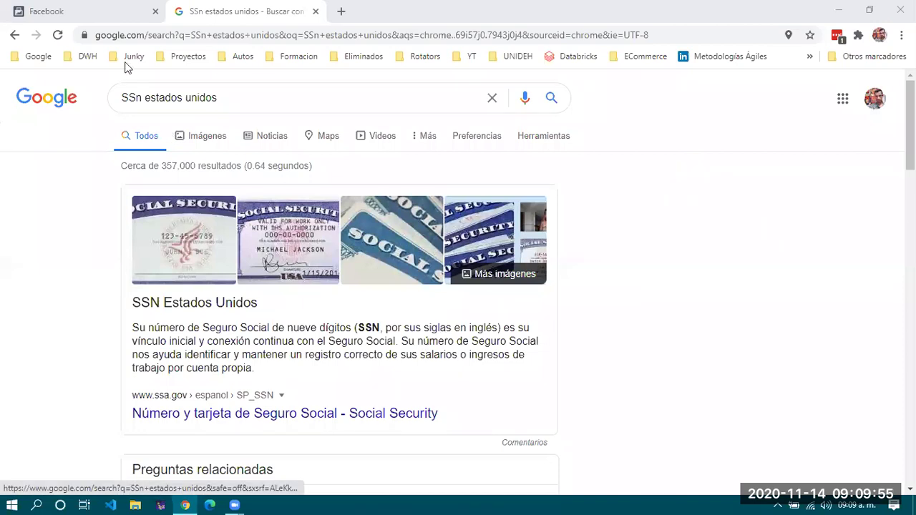
Search 'ejemplo de ssn americano' and open the first ssa.gov result.
drag(248, 94, 59, 89)
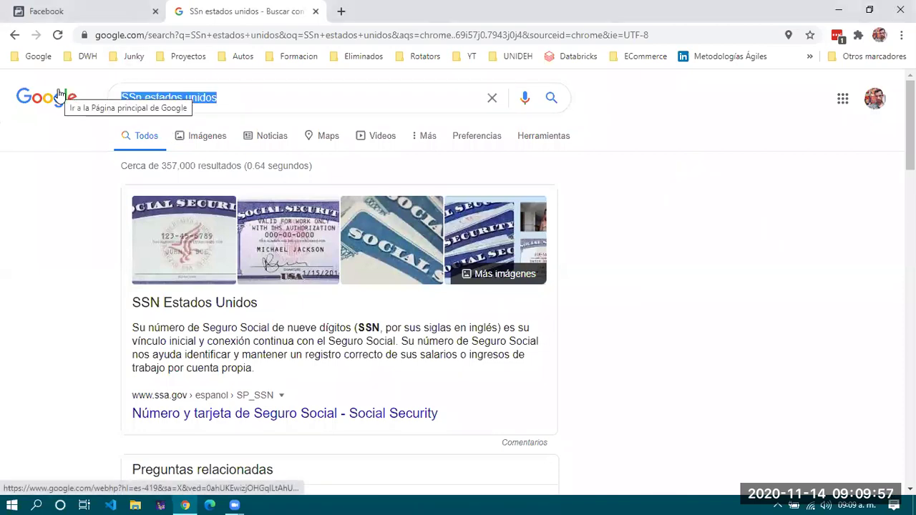
text(ejemplo de ss)
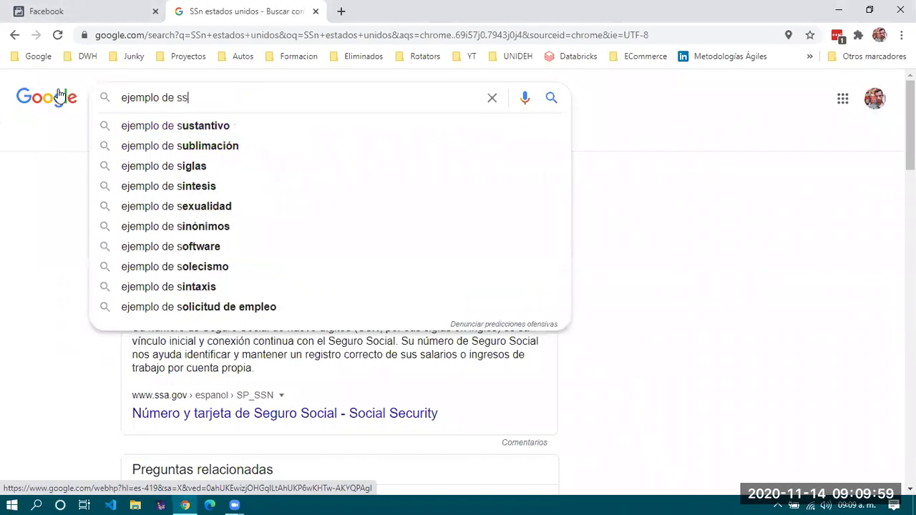
text(n americano)
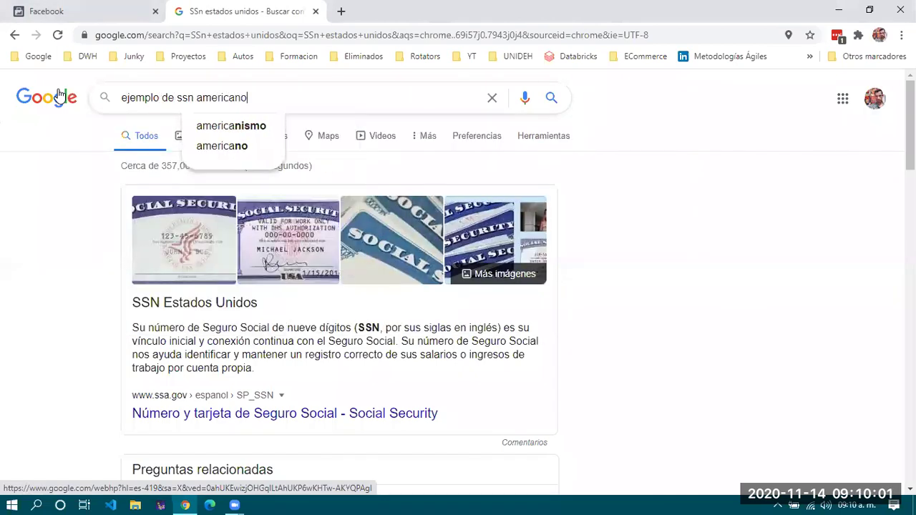
key(Return)
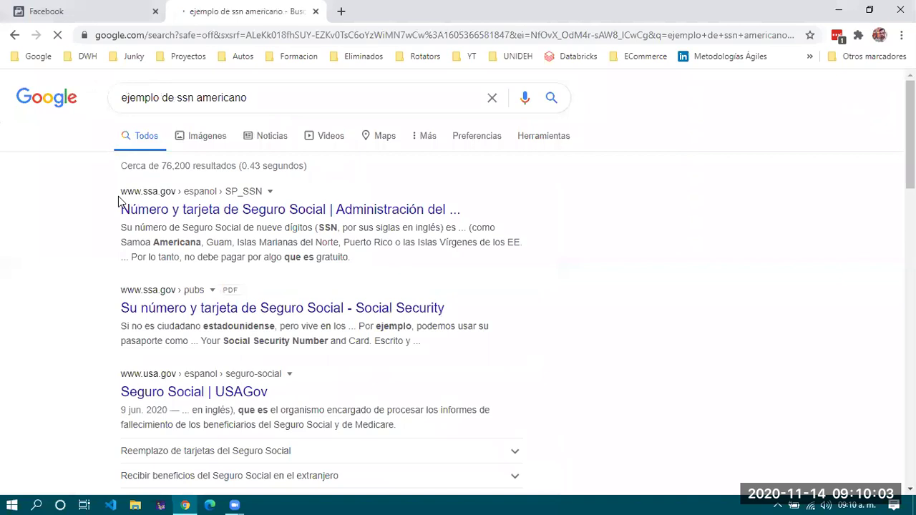
click(269, 209)
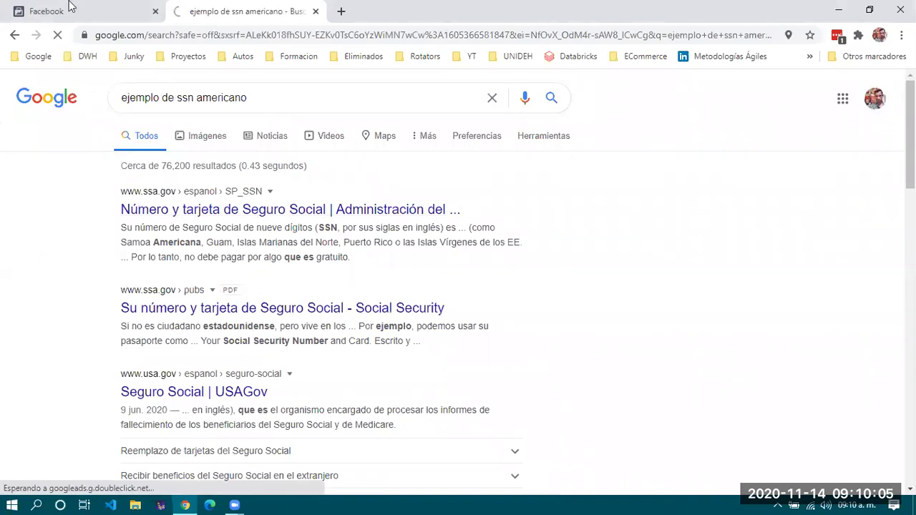
click(68, 7)
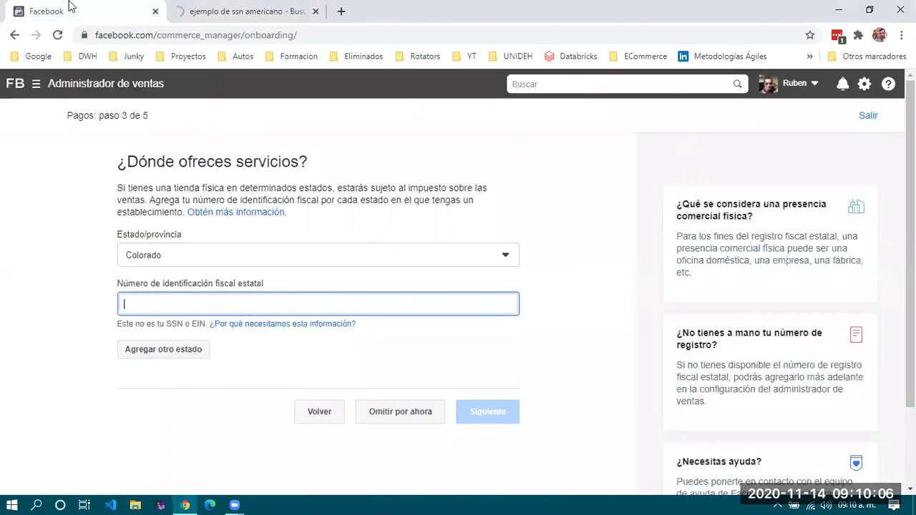
Scroll through the ssa.gov 'Número y tarjeta de Seguro Social' page, then go back to the search results.
click(215, 11)
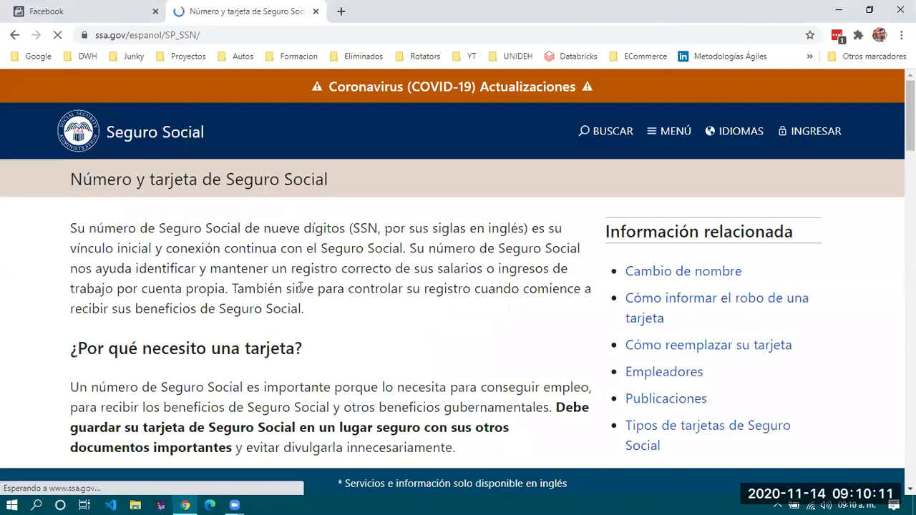
scroll(300, 287, down, 3)
scroll(300, 287, down, 10)
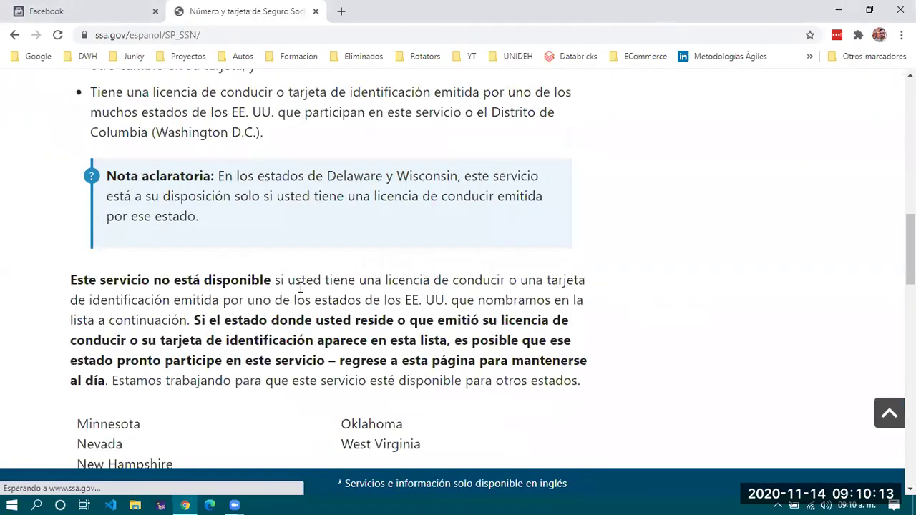
scroll(300, 290, down, 6)
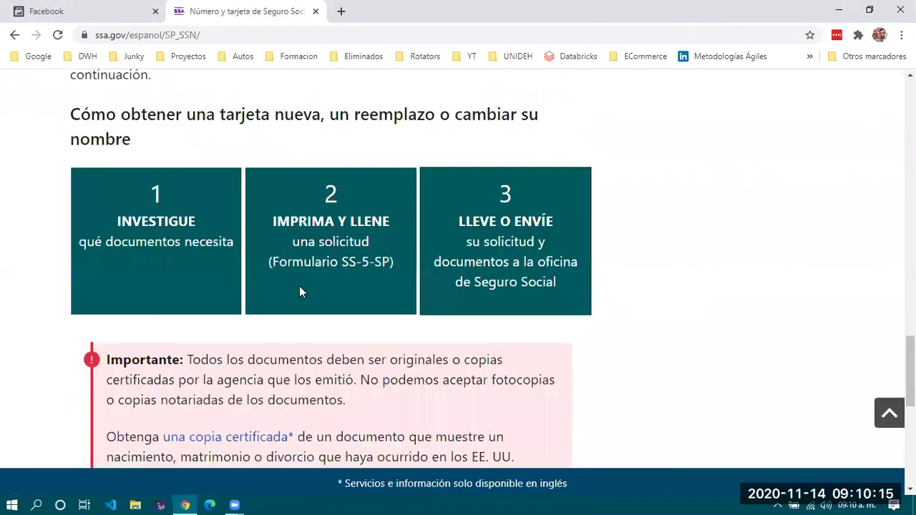
scroll(300, 287, down, 4)
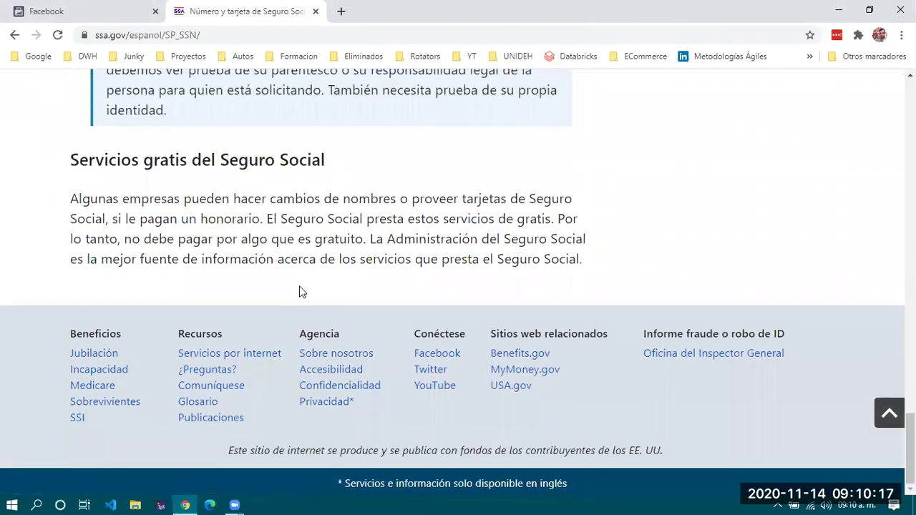
scroll(301, 292, up, 8)
scroll(301, 290, up, 7)
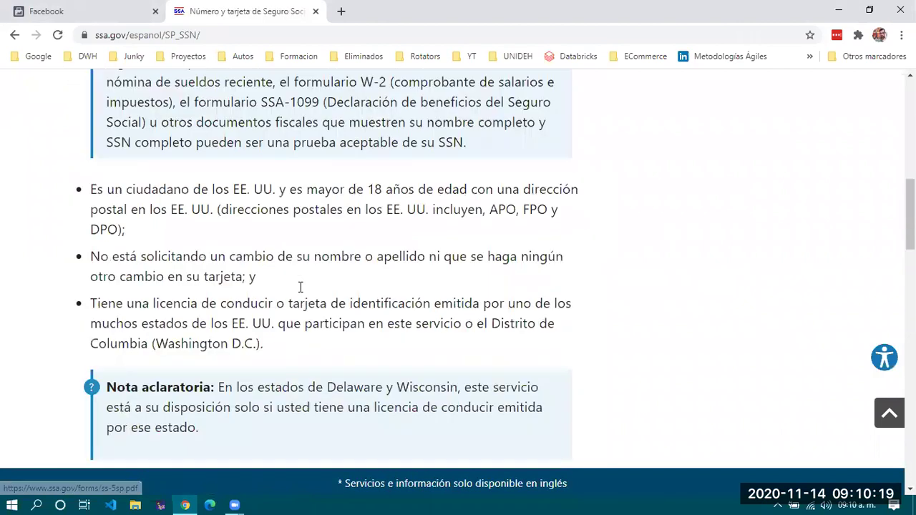
scroll(301, 287, up, 8)
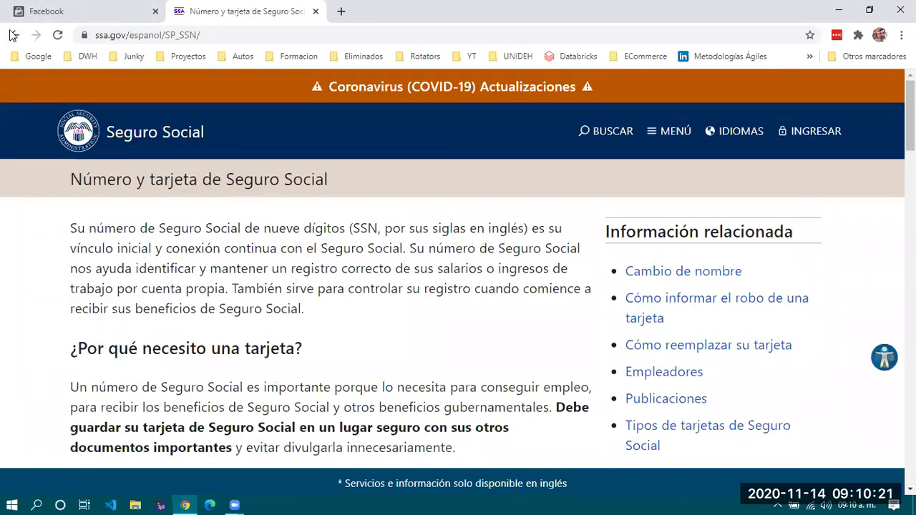
click(12, 35)
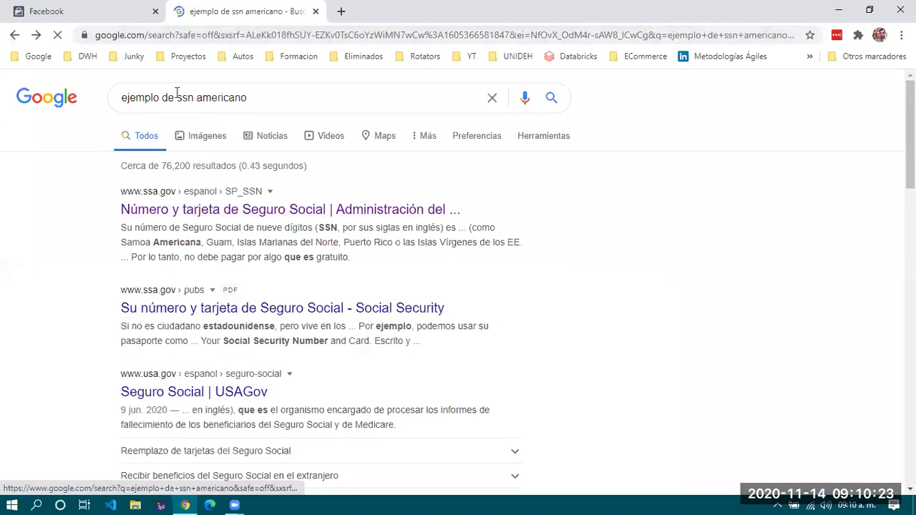
Change the query to 'ejemplo de ein americano' and browse the EIN results.
double_click(185, 104)
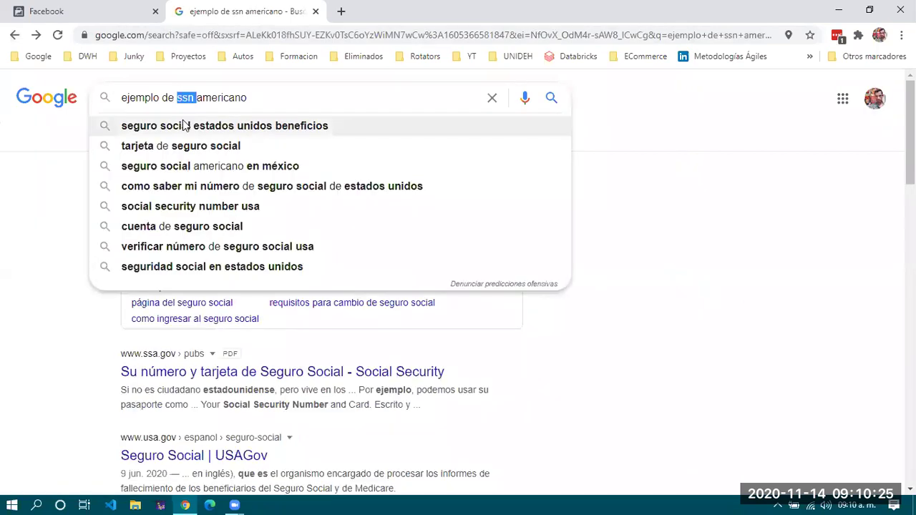
text(ein)
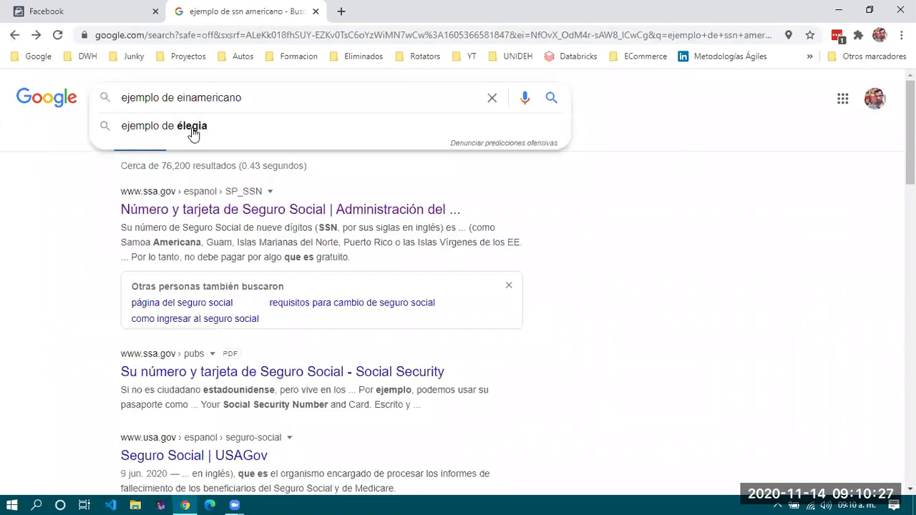
key(Return)
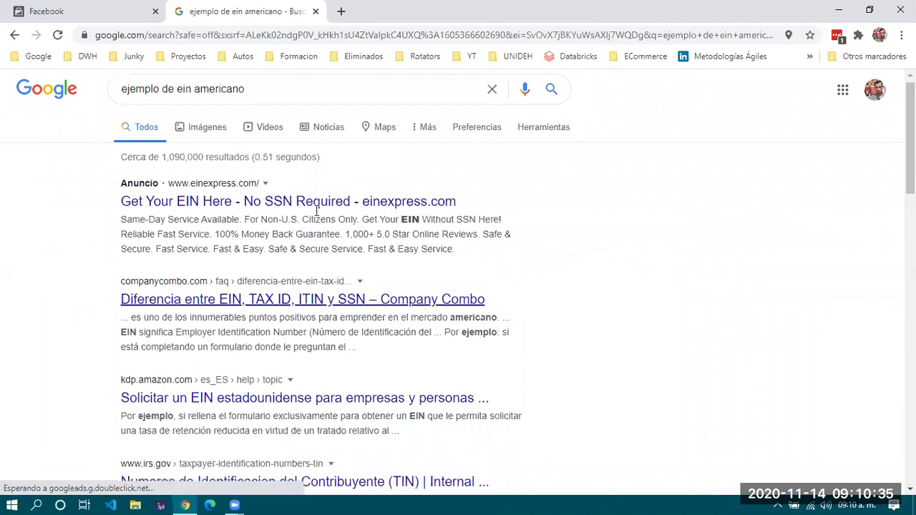
scroll(348, 272, down, 2)
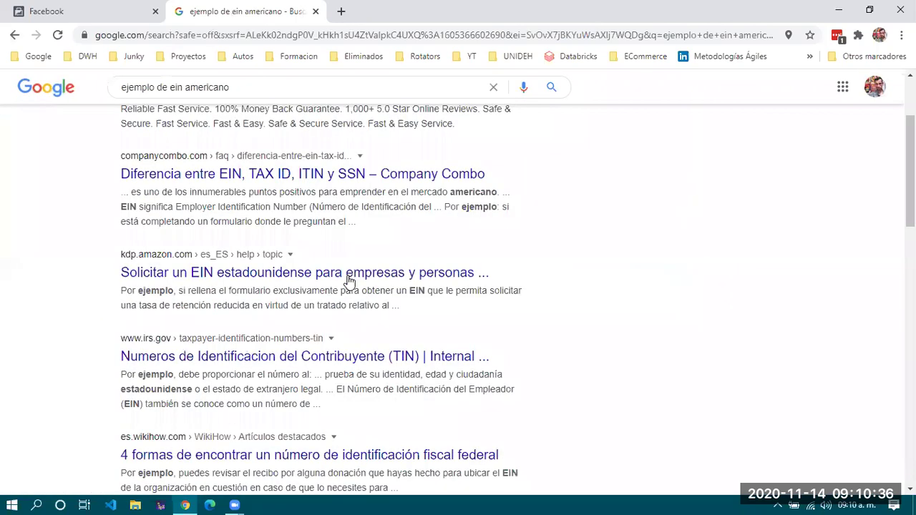
Open the IRS TIN page, dismiss the survey popup, and read the SSN, EIN and ITIN sections.
click(331, 360)
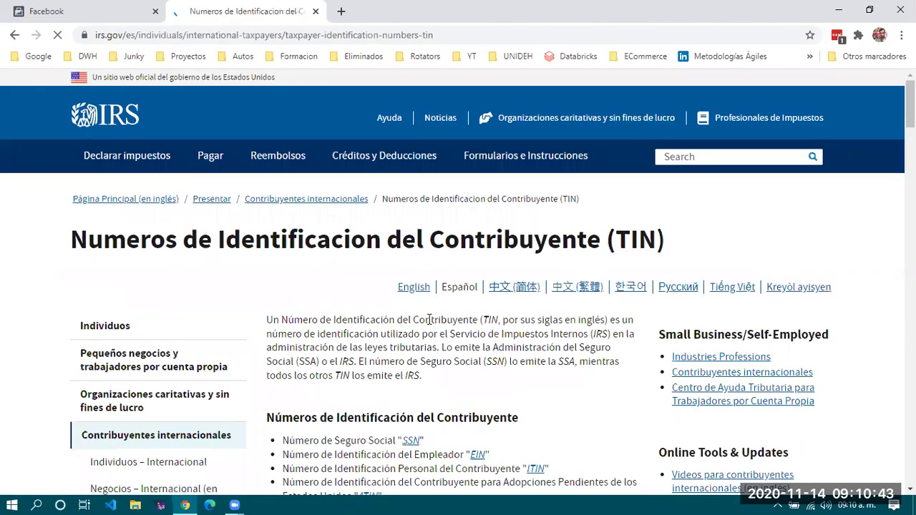
scroll(430, 324, down, 4)
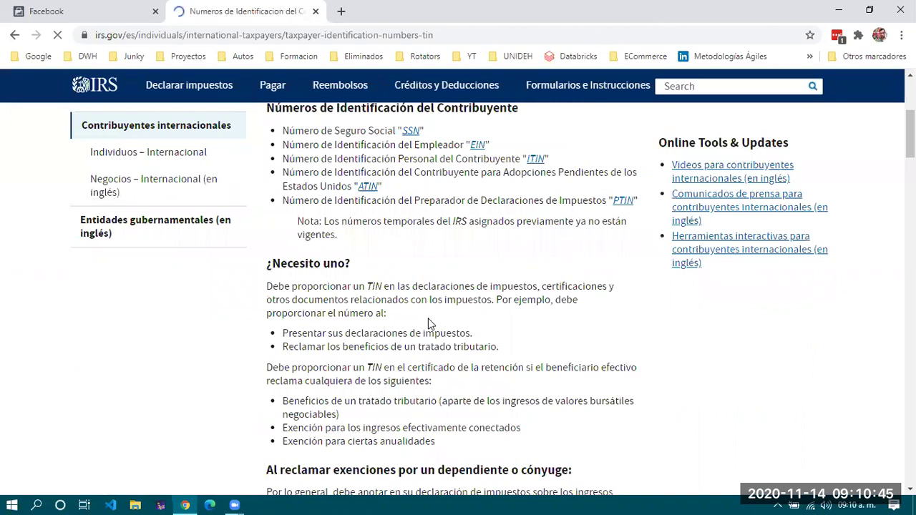
scroll(430, 323, down, 3)
click(581, 182)
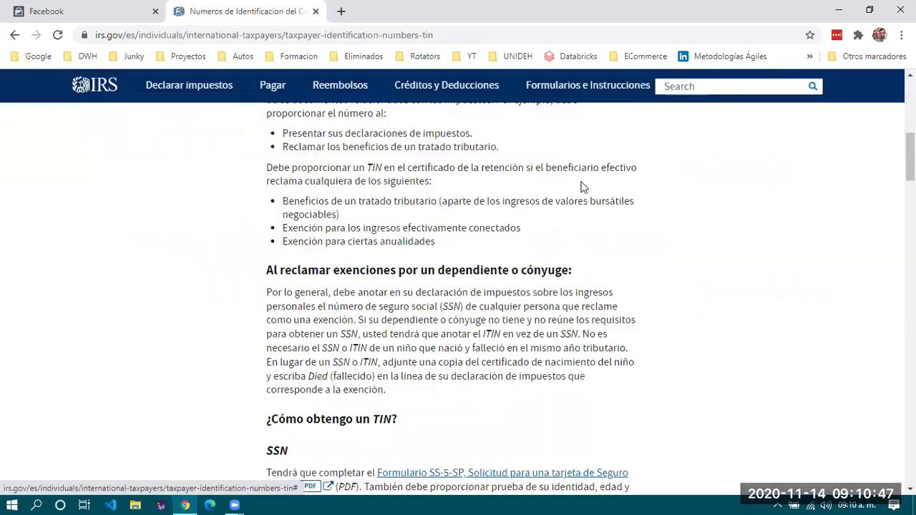
scroll(477, 290, down, 4)
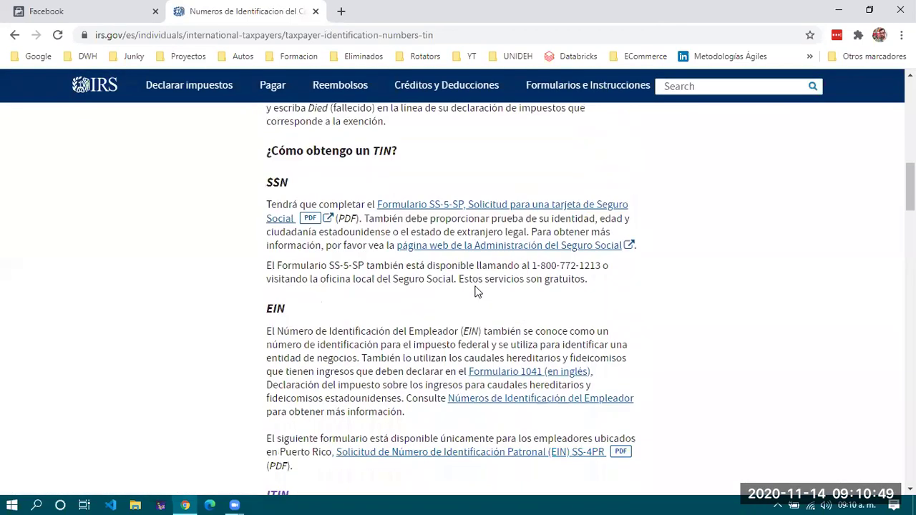
scroll(477, 291, down, 1)
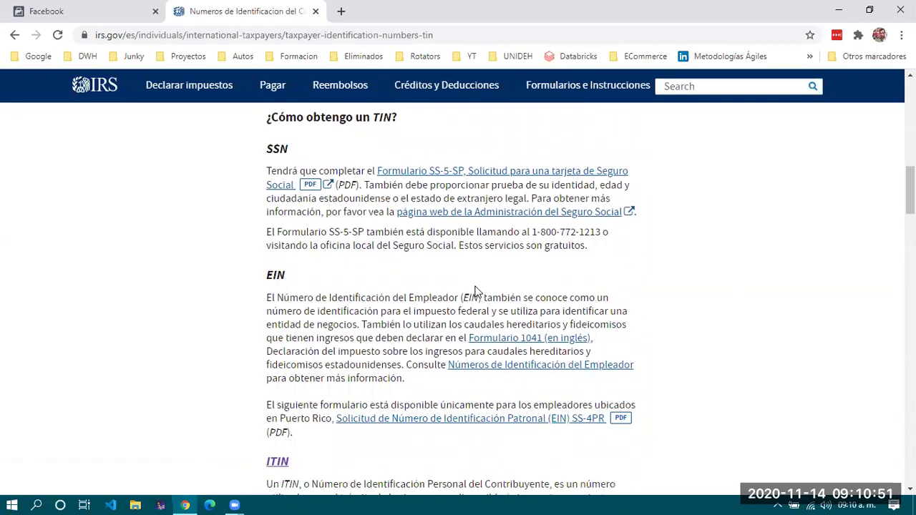
scroll(477, 291, down, 1)
scroll(477, 287, down, 5)
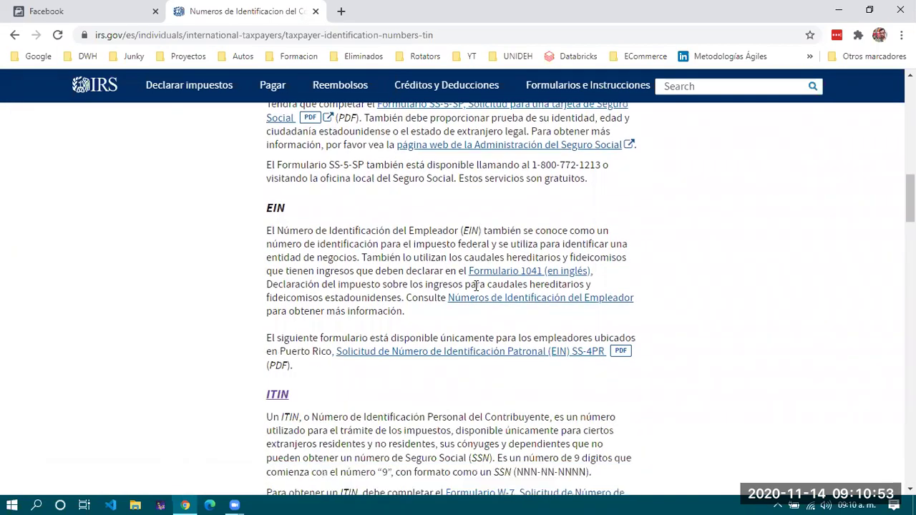
scroll(477, 287, down, 3)
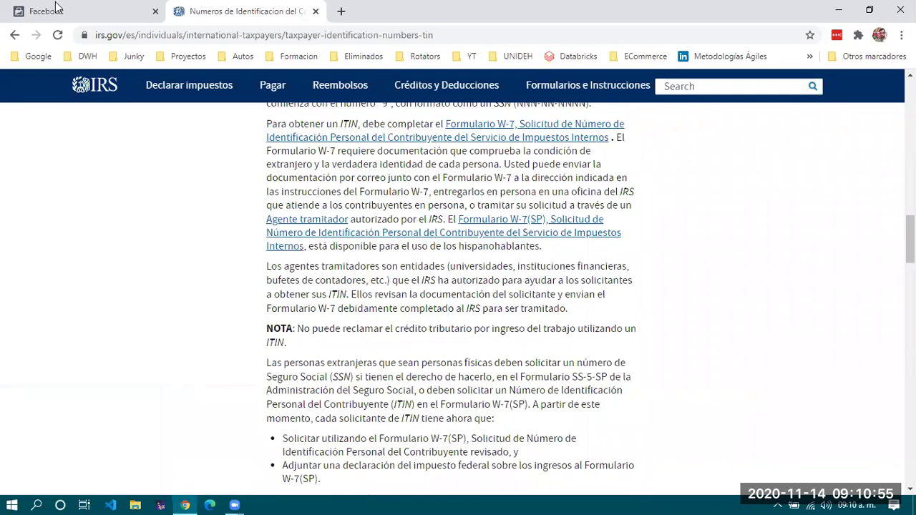
click(52, 10)
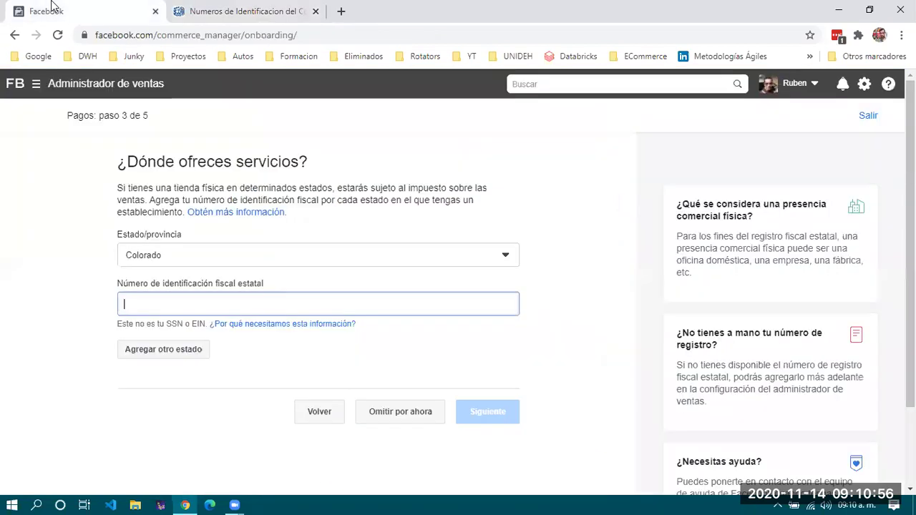
Leave the Colorado state tax ID empty and skip with Omitir por ahora to reach step 4 of 5.
click(566, 317)
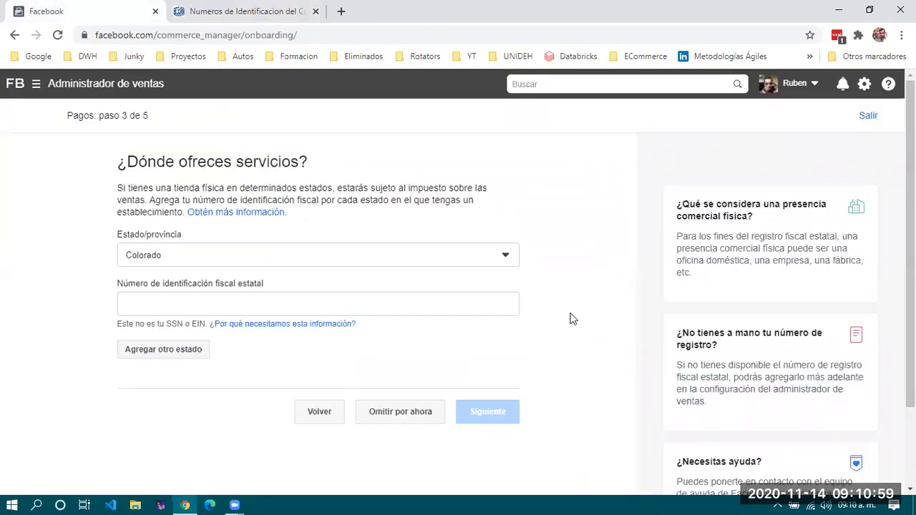
drag(66, 118, 45, 114)
click(171, 118)
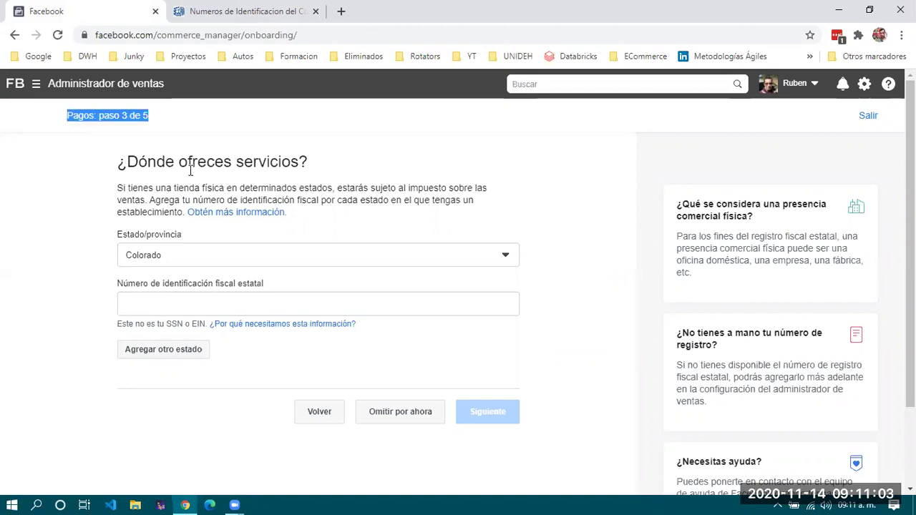
click(45, 115)
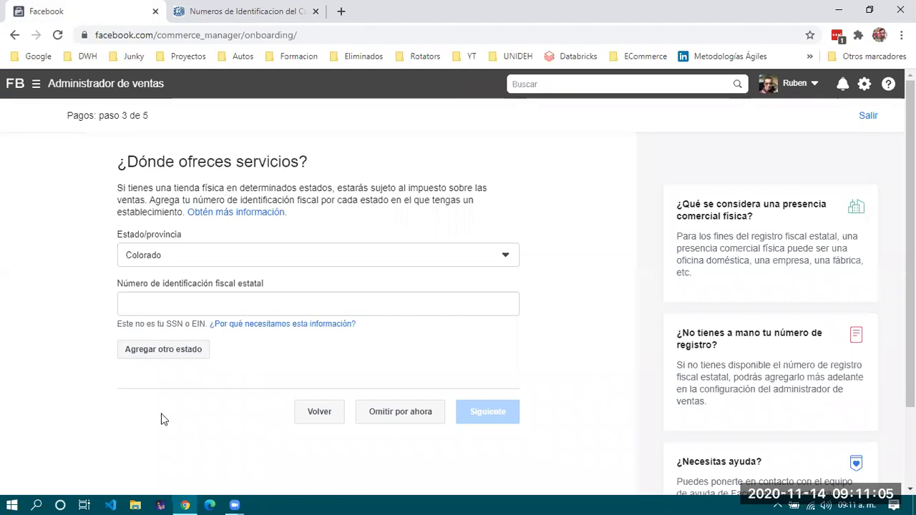
scroll(575, 281, down, 2)
scroll(576, 280, up, 2)
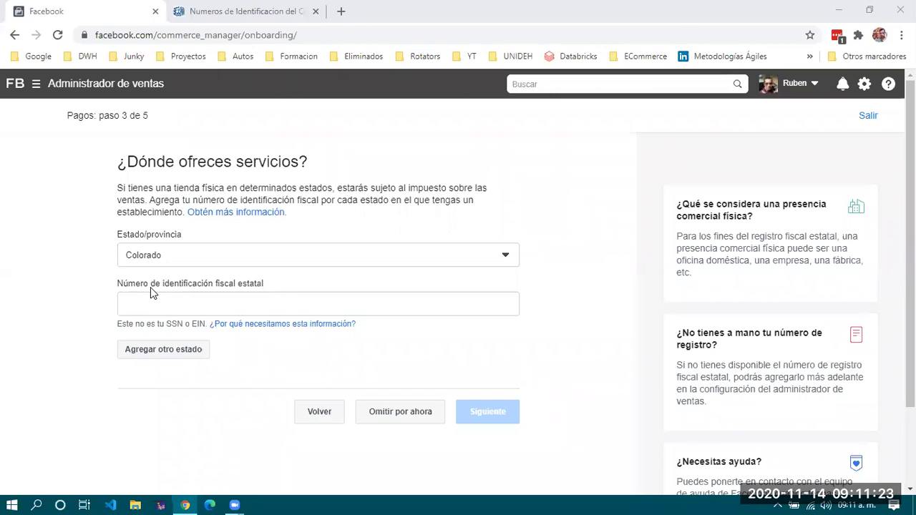
click(254, 296)
click(182, 303)
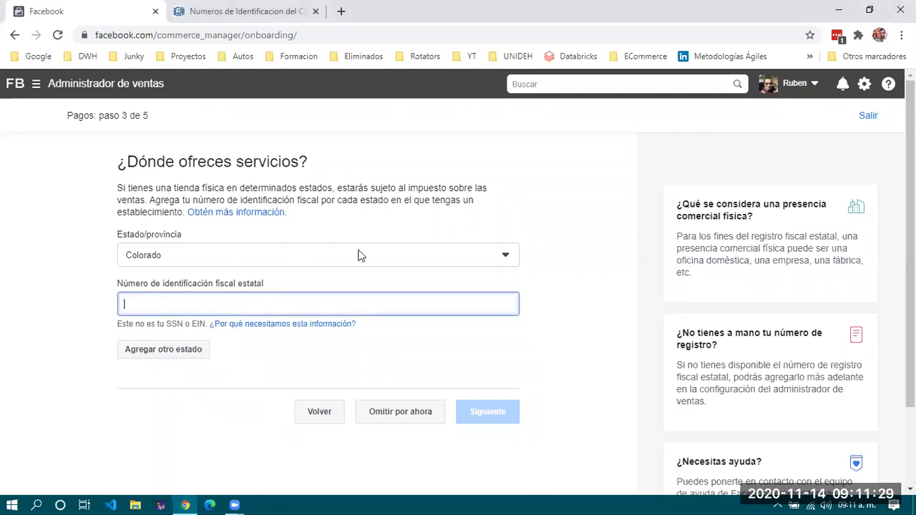
click(409, 414)
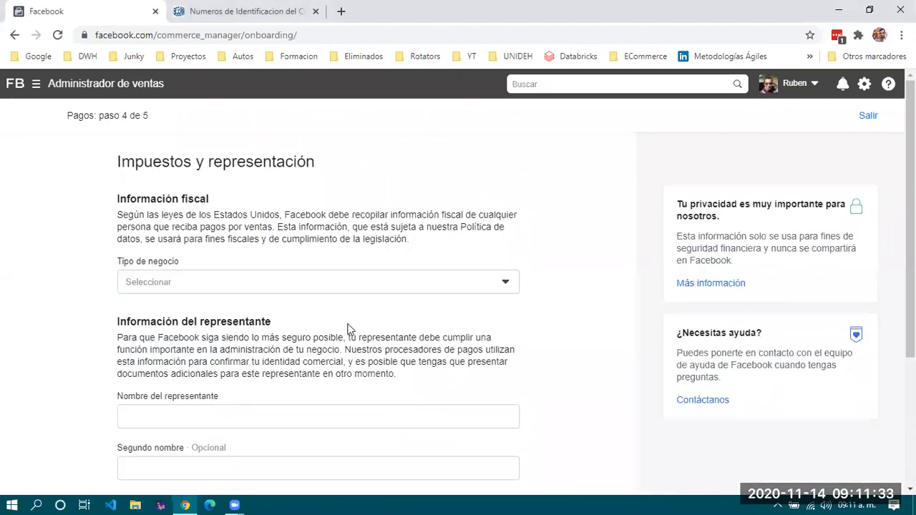
Set the business type to Compañía, after briefly trying Sociedad.
scroll(348, 328, down, 1)
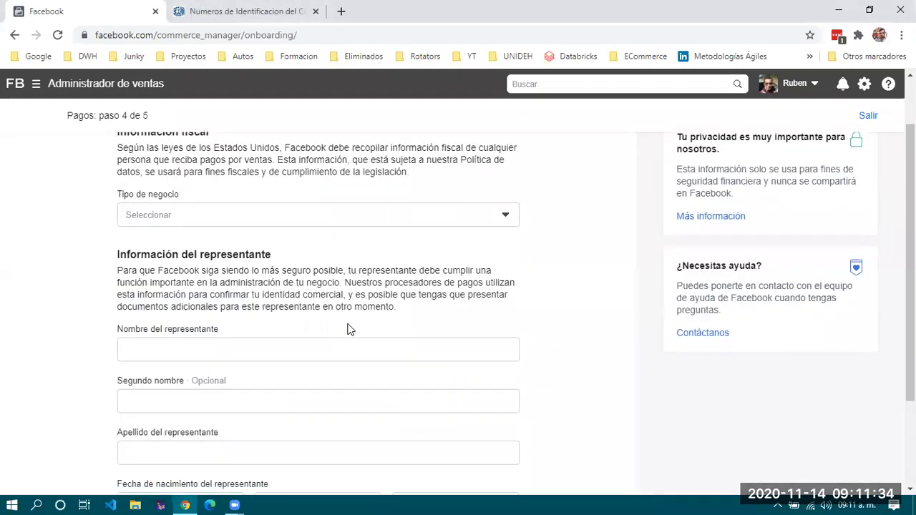
click(223, 215)
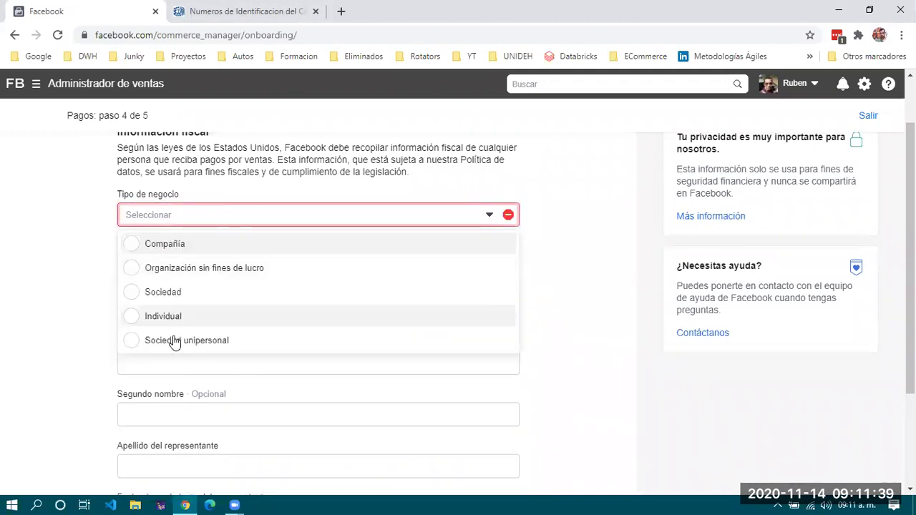
click(164, 245)
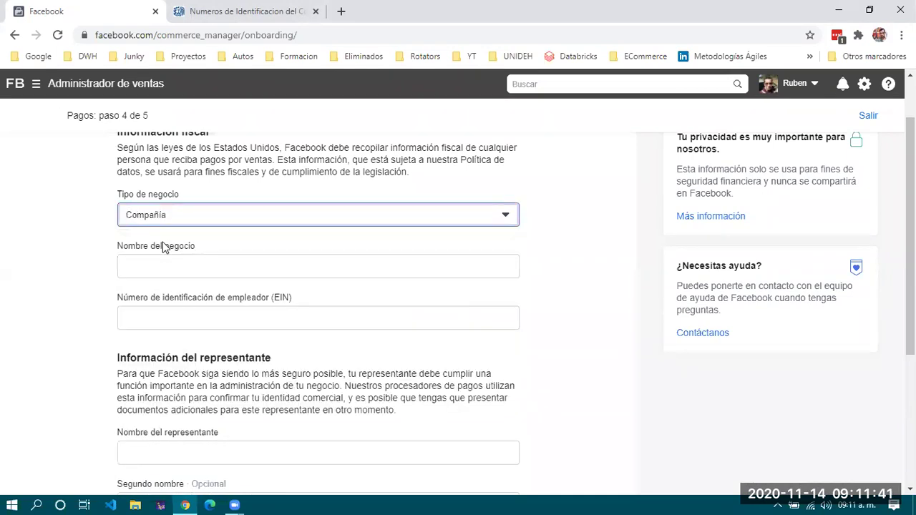
click(202, 268)
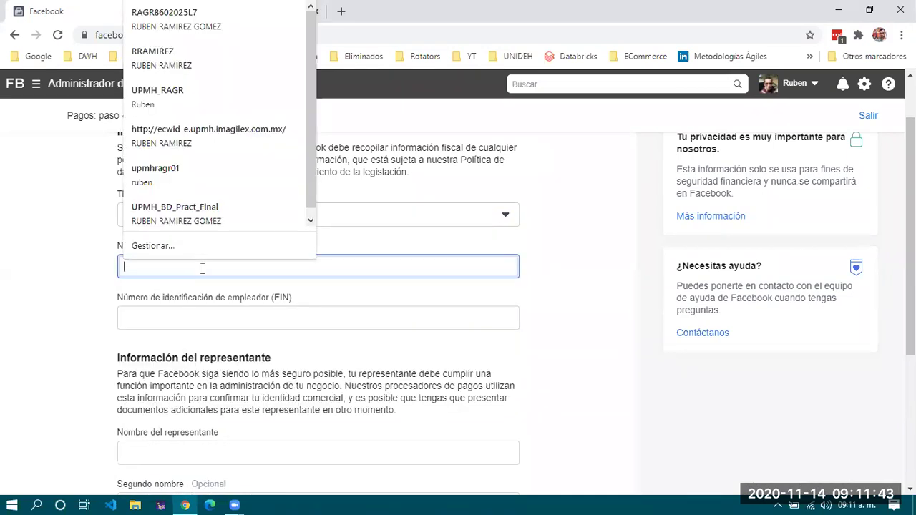
click(71, 307)
scroll(68, 305, up, 1)
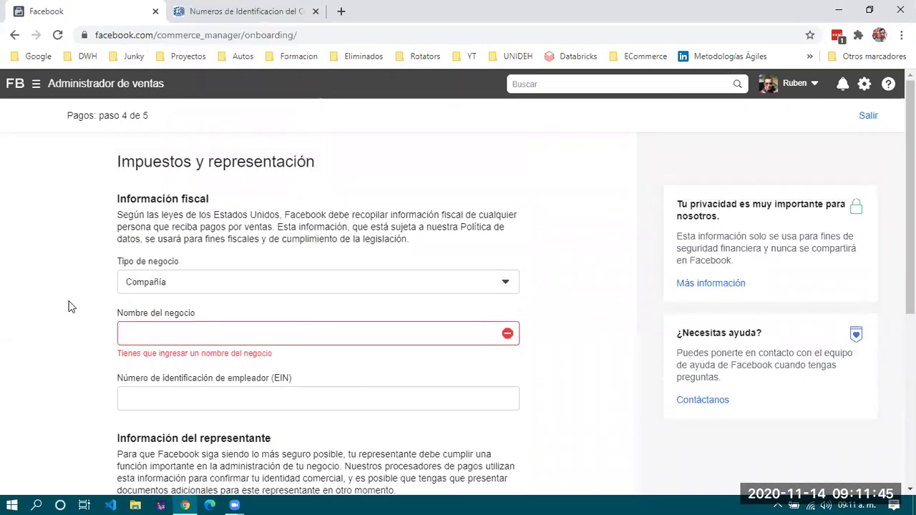
scroll(68, 306, down, 1)
click(242, 224)
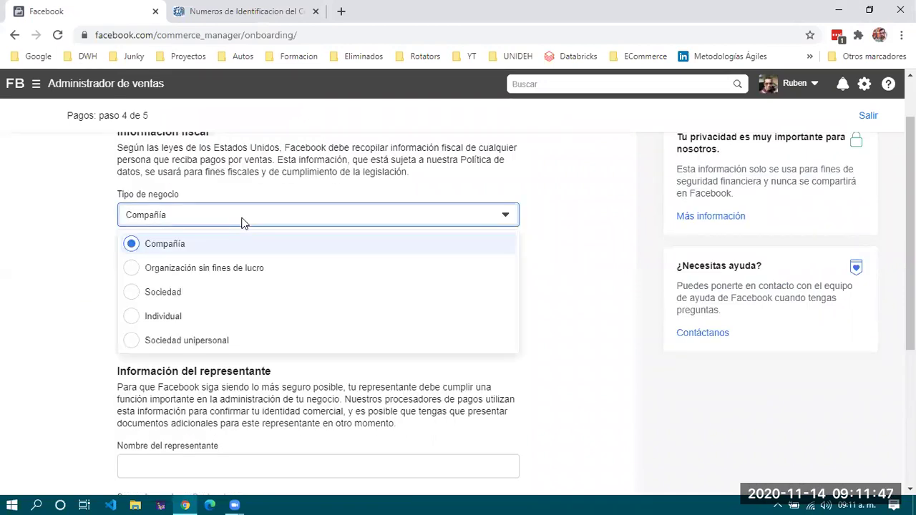
click(207, 292)
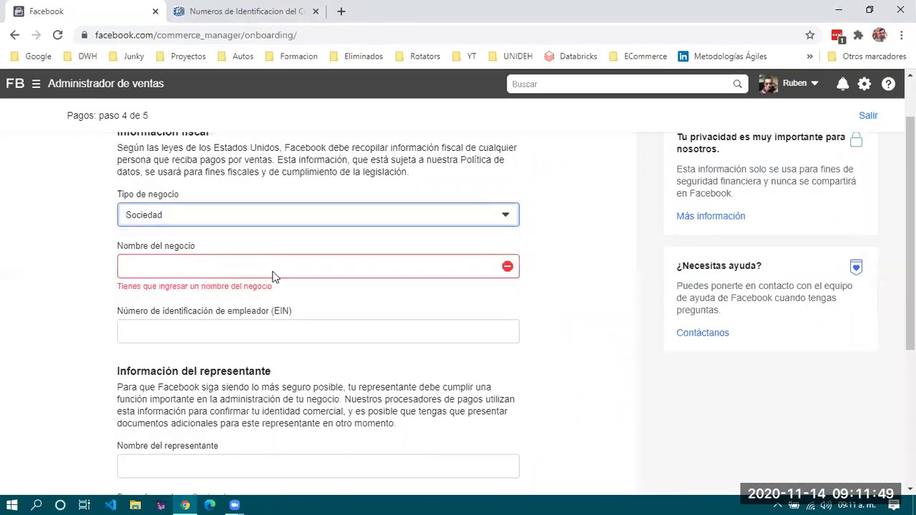
click(248, 209)
click(201, 248)
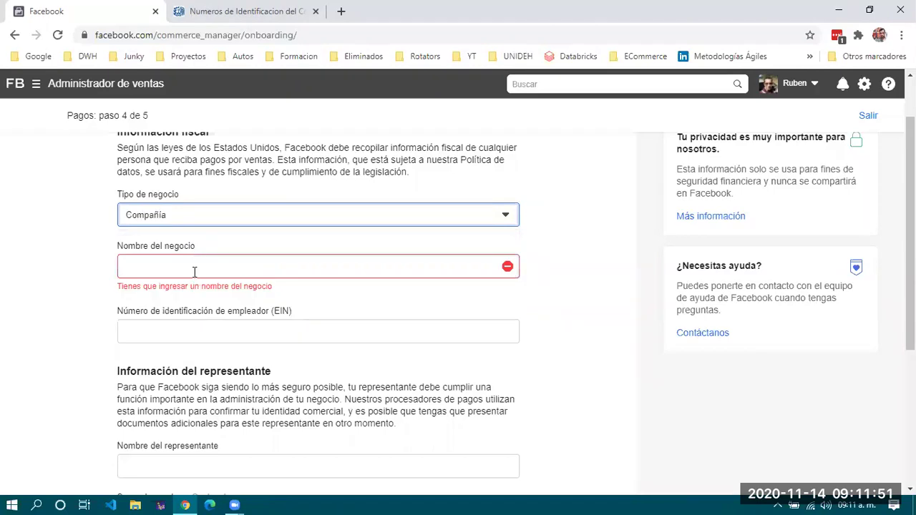
Enter 'ECommerce3G' as the business name, leaving the EIN empty for now.
click(198, 268)
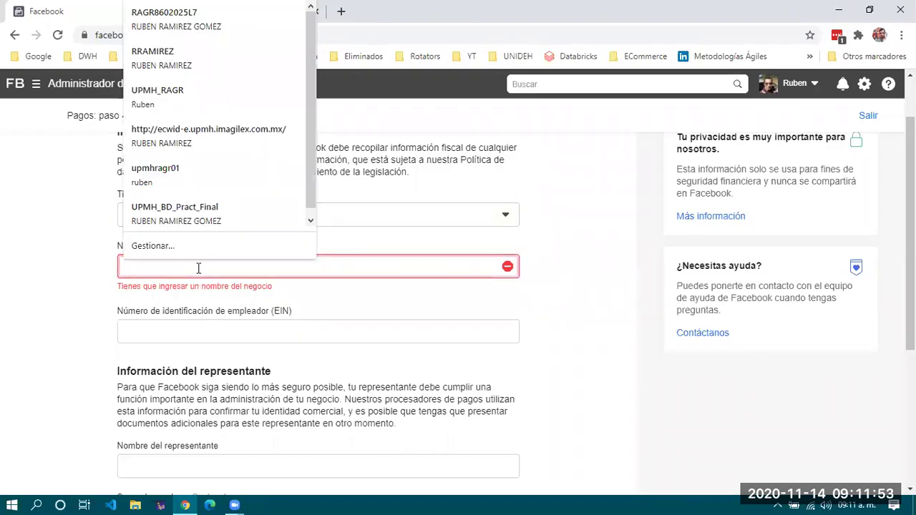
text(ECommerce)
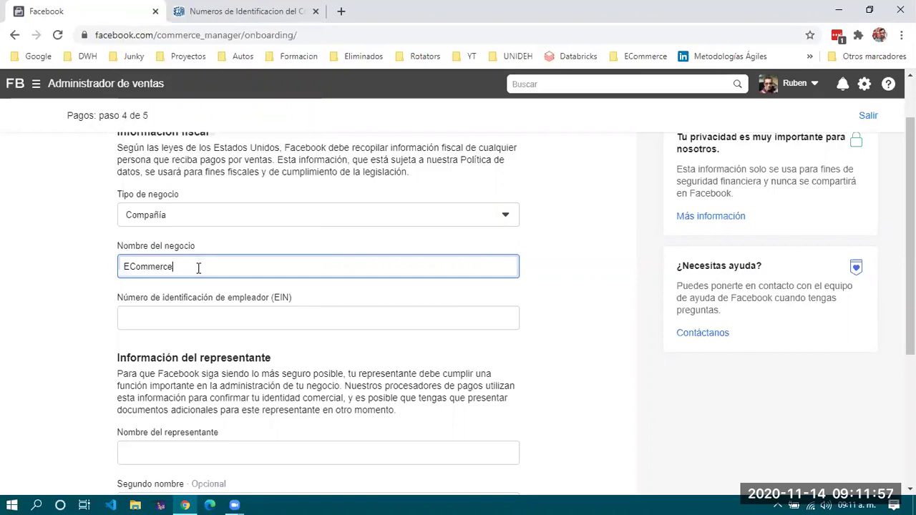
text(3G)
click(207, 315)
click(216, 371)
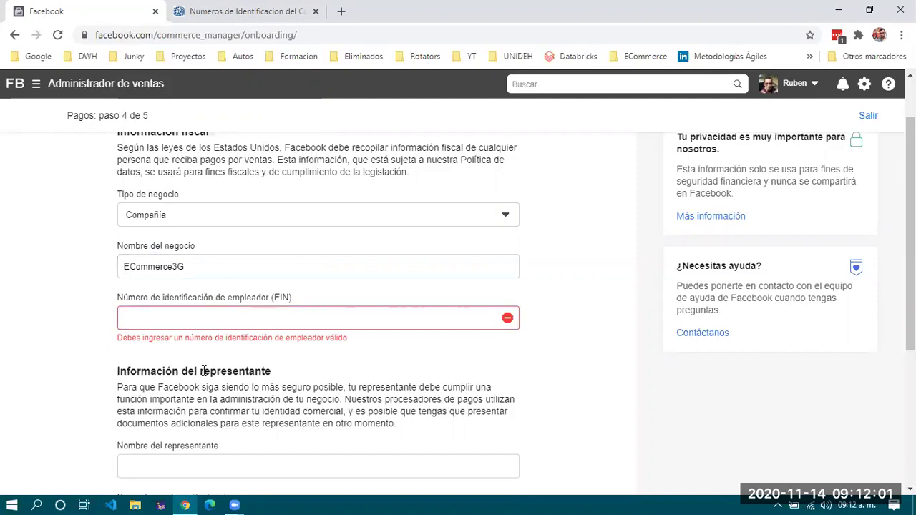
Return to the EIN field and scroll back up to the Información fiscal section.
scroll(180, 396, down, 3)
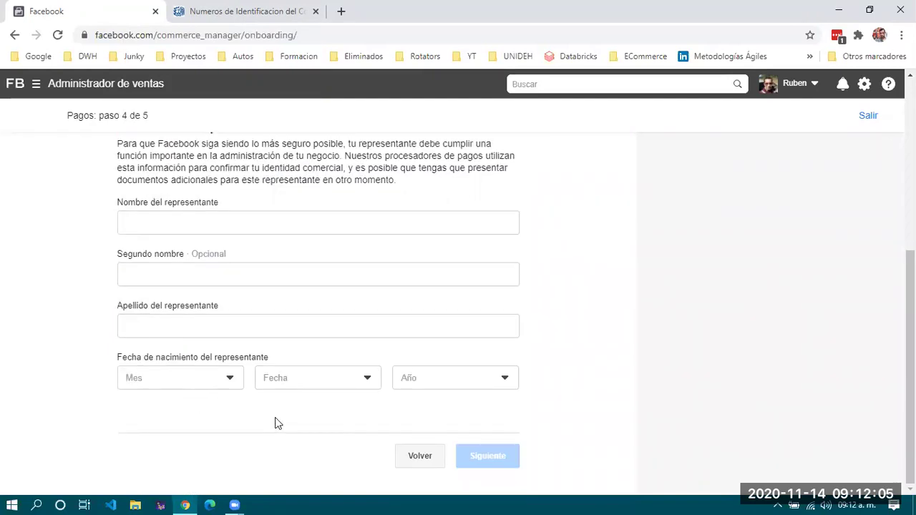
scroll(275, 417, up, 4)
scroll(278, 423, down, 2)
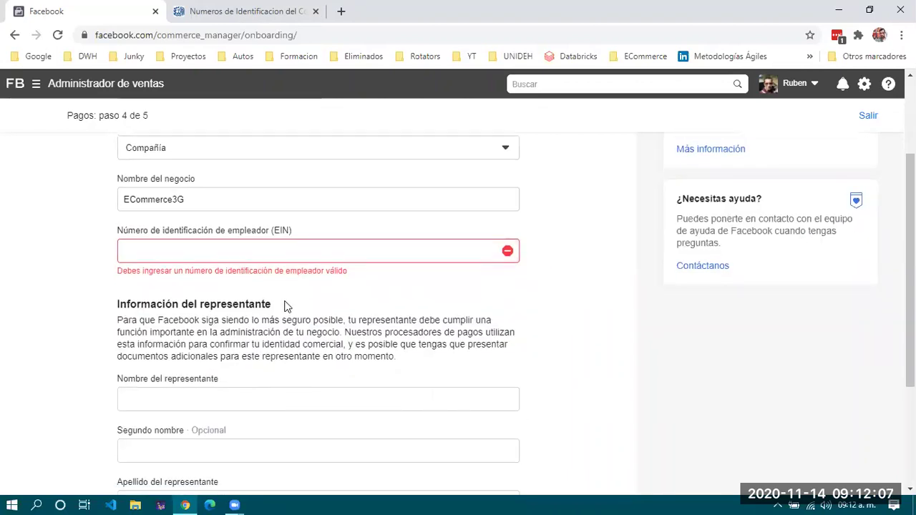
click(353, 252)
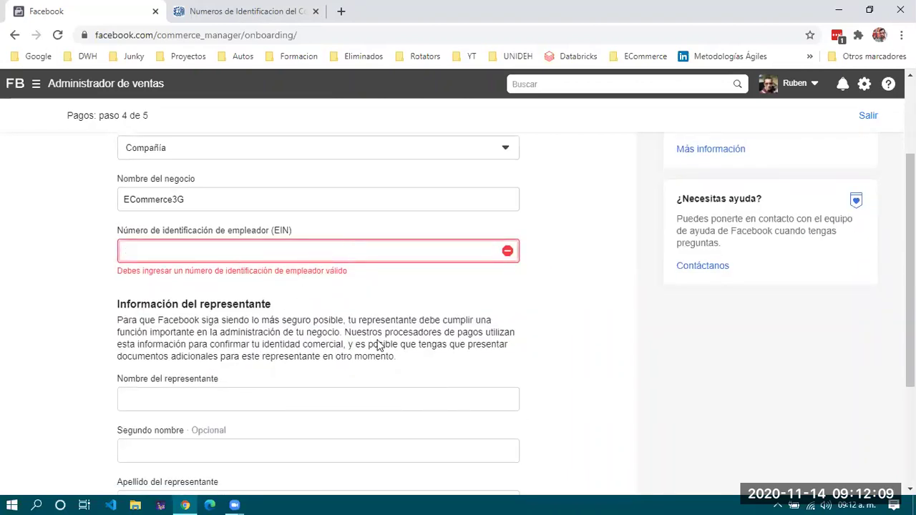
scroll(368, 371, down, 2)
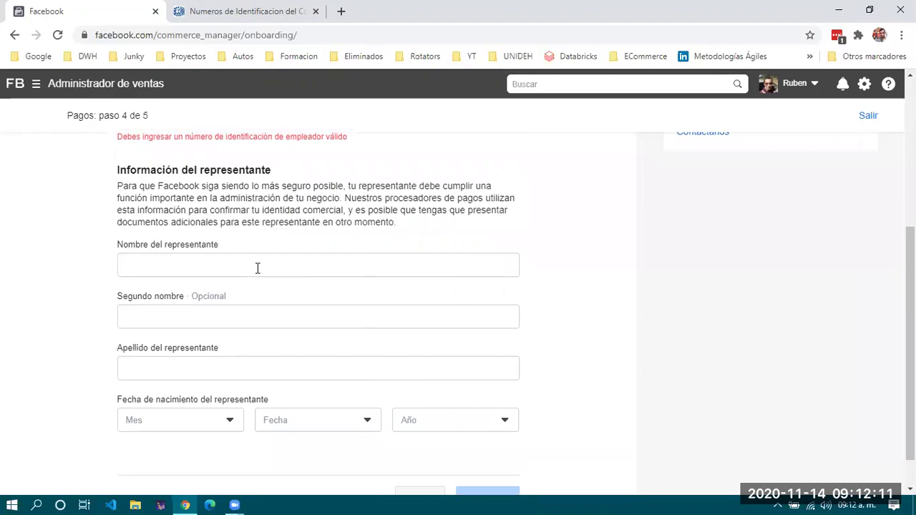
click(257, 266)
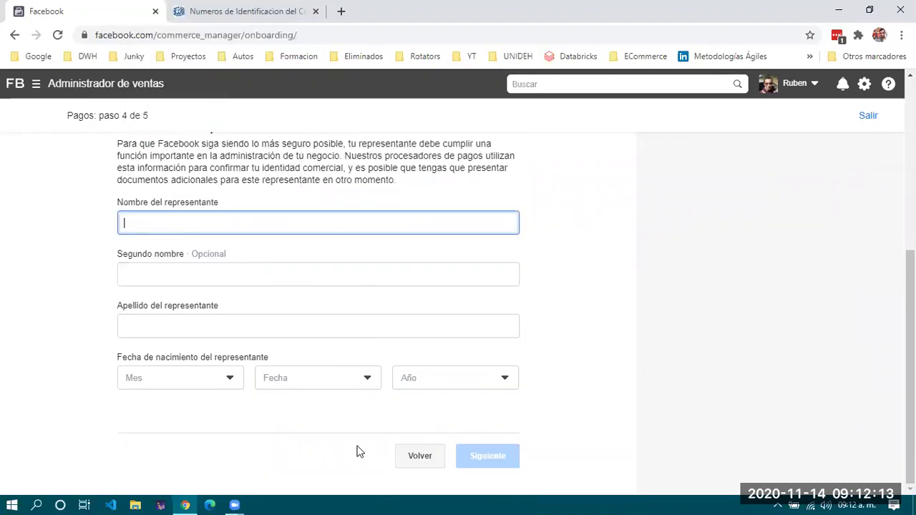
click(420, 458)
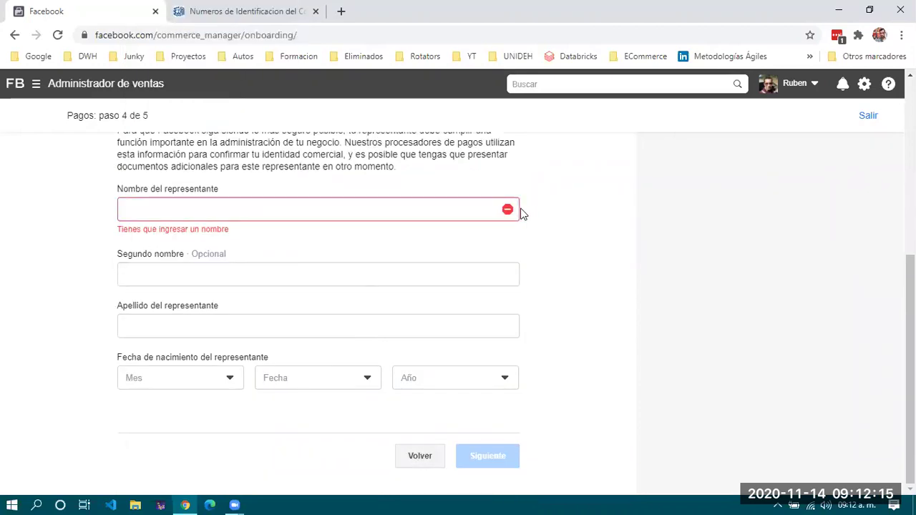
scroll(562, 246, up, 4)
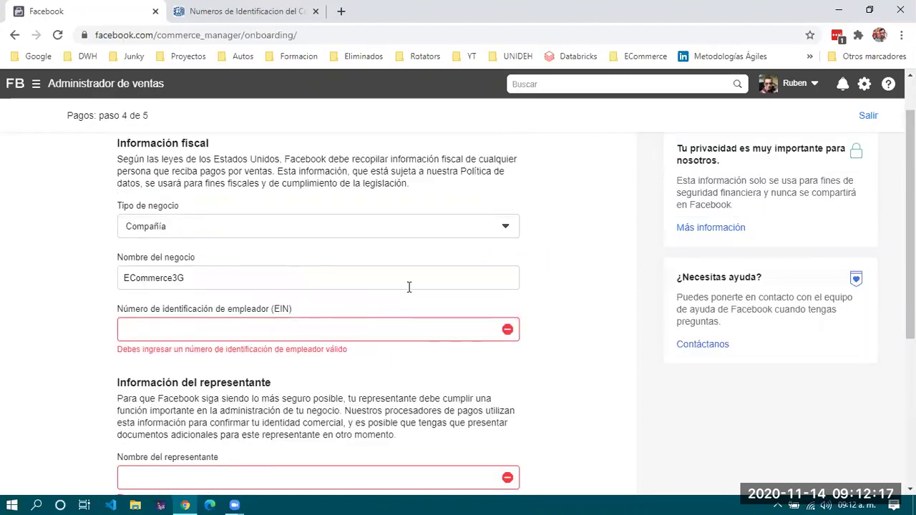
click(300, 325)
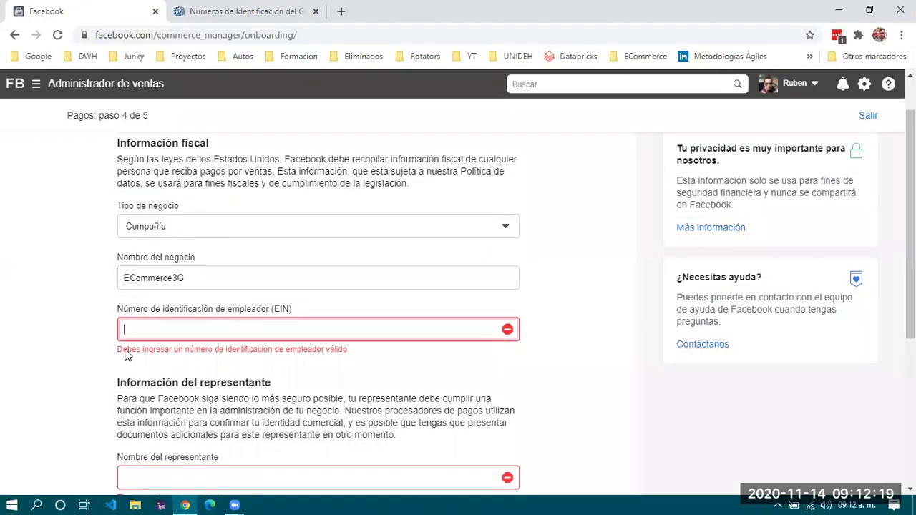
scroll(497, 301, up, 1)
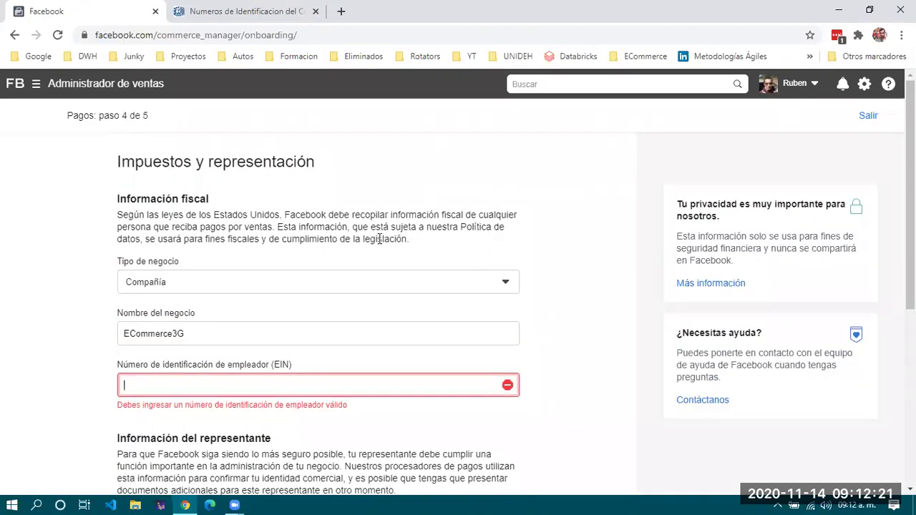
scroll(358, 229, down, 2)
scroll(406, 272, up, 2)
Go to facebook.com in the IRS tab and open the UAEH - MKT page from Páginas.
click(247, 12)
click(242, 40)
text(facebook.com)
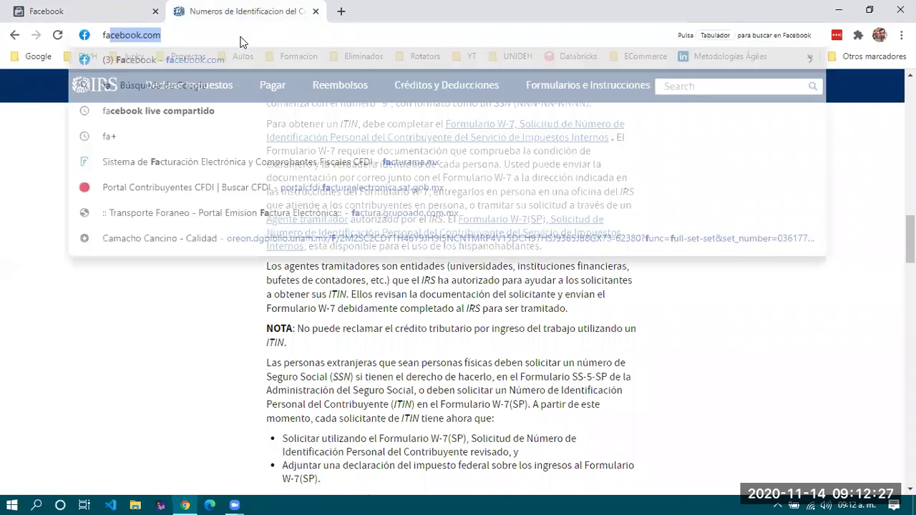
key(Return)
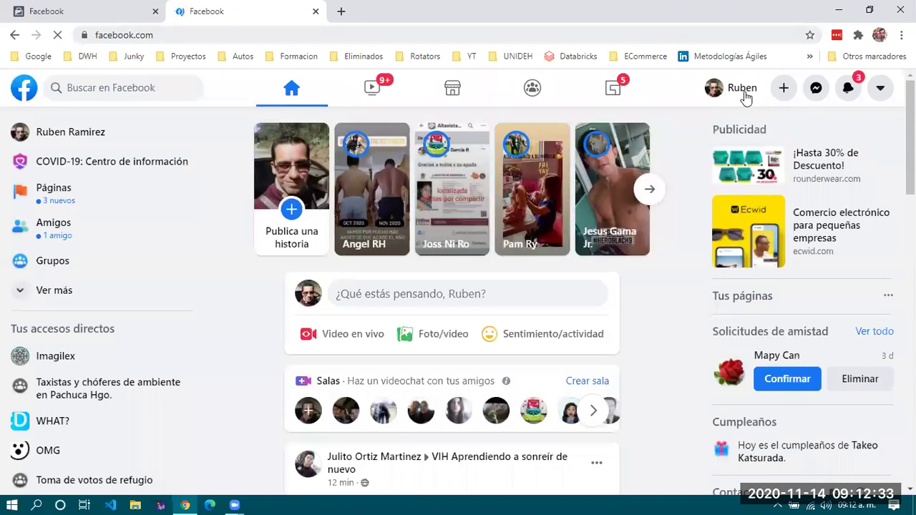
click(64, 190)
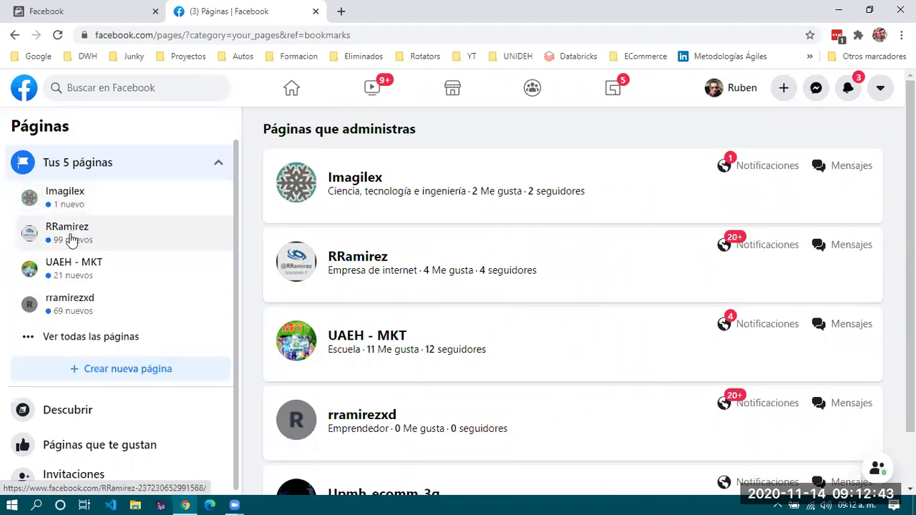
click(75, 272)
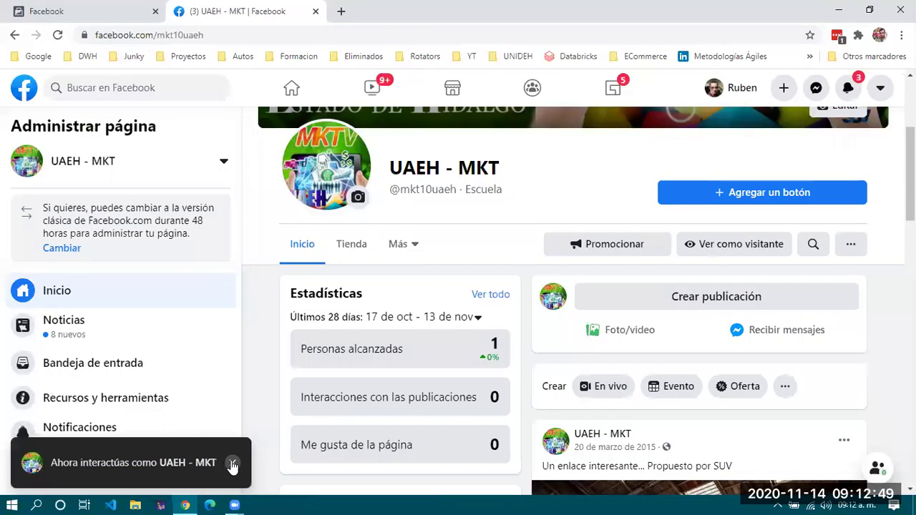
click(347, 245)
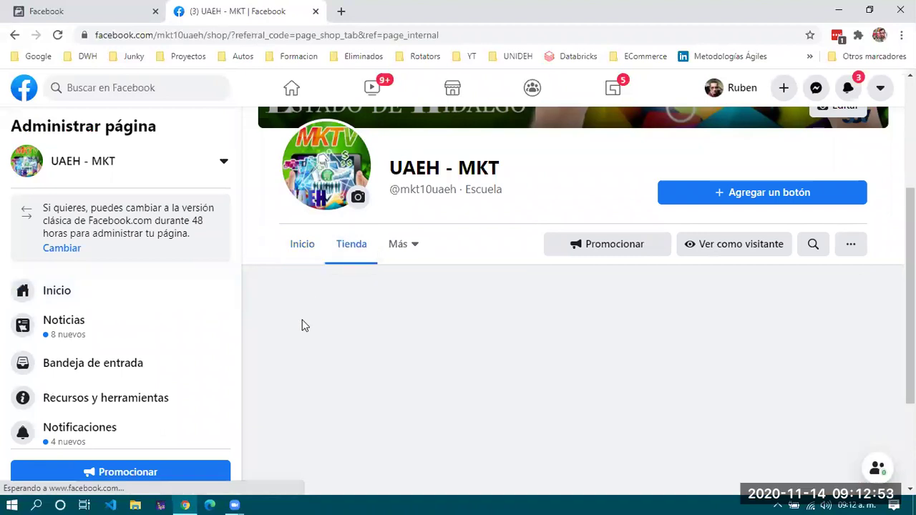
Dismiss the Configurar la tienda prompt on the UAEH - MKT shop.
scroll(302, 326, down, 2)
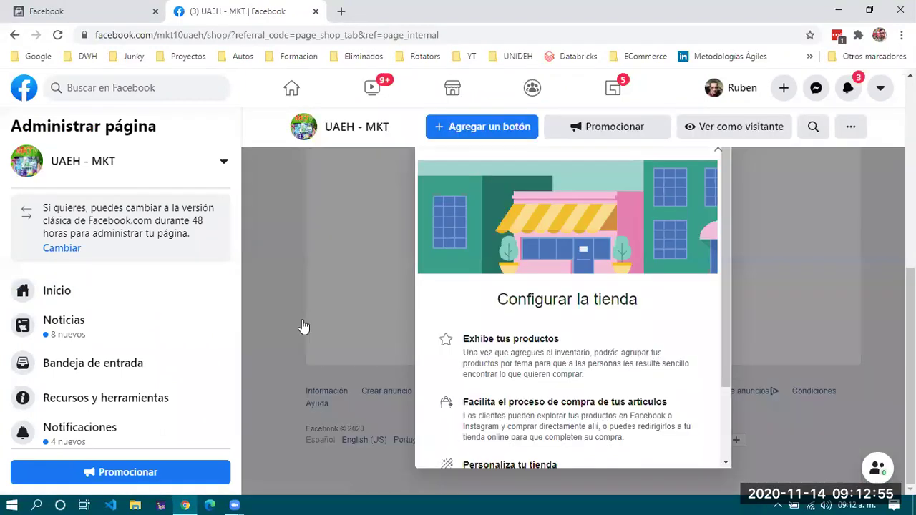
scroll(304, 326, up, 3)
scroll(304, 327, down, 3)
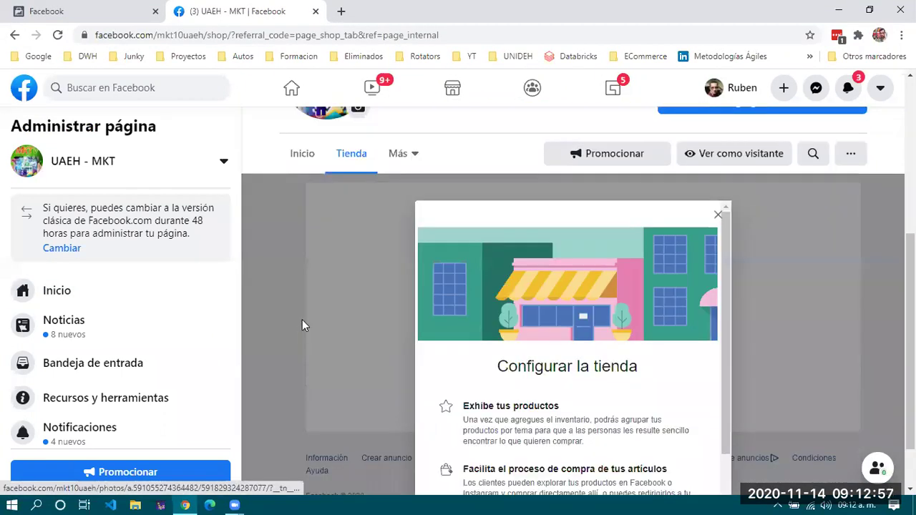
click(720, 219)
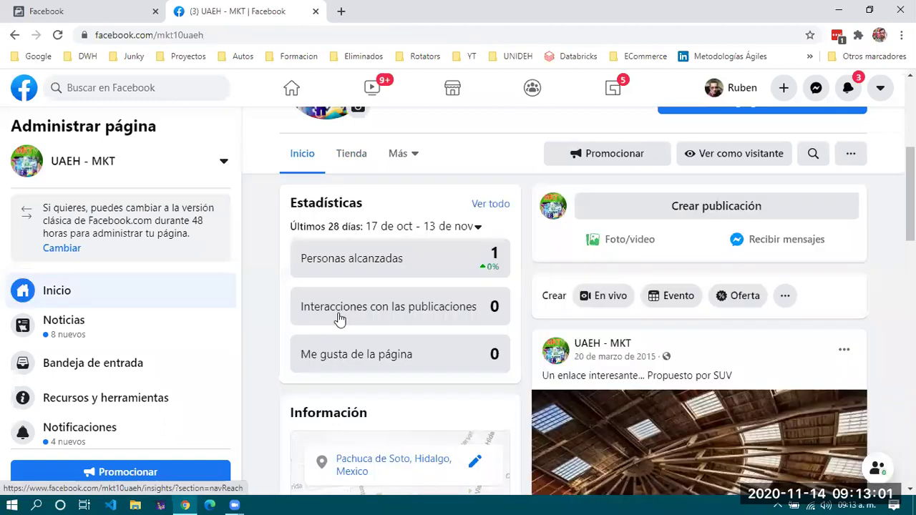
scroll(339, 319, down, 3)
scroll(341, 316, down, 2)
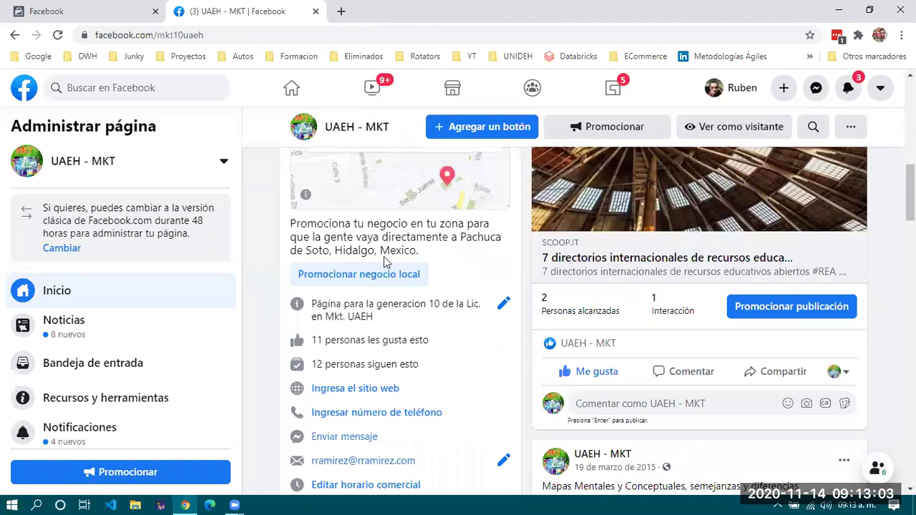
scroll(384, 262, up, 5)
Reopen the page's Tienda section and close the shop setup prompt again.
click(350, 220)
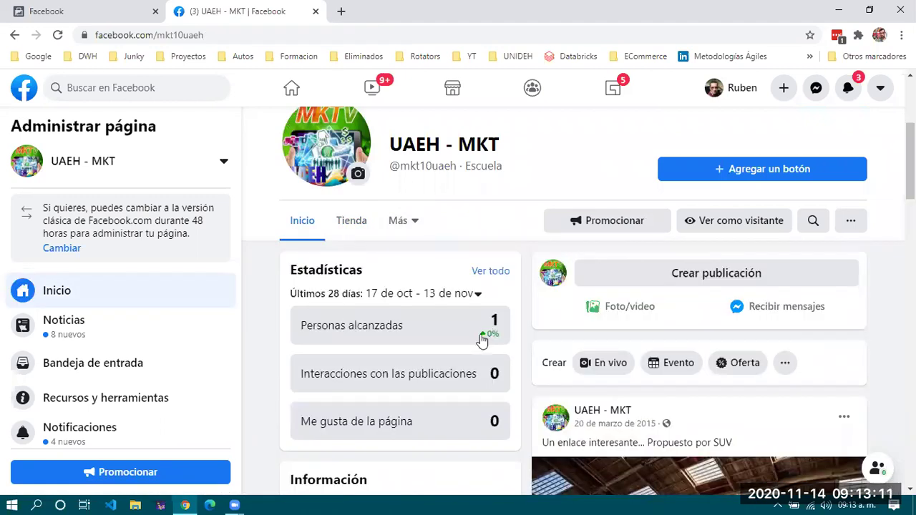
scroll(481, 338, down, 2)
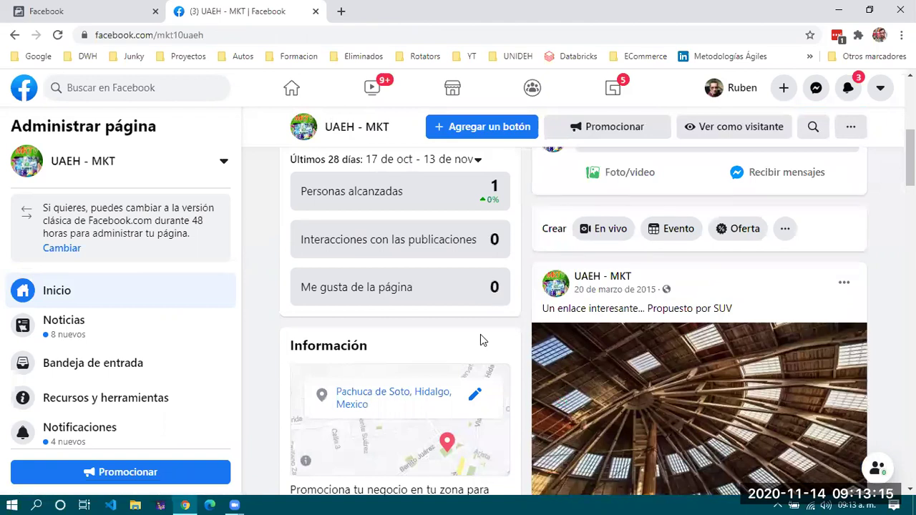
scroll(480, 338, up, 2)
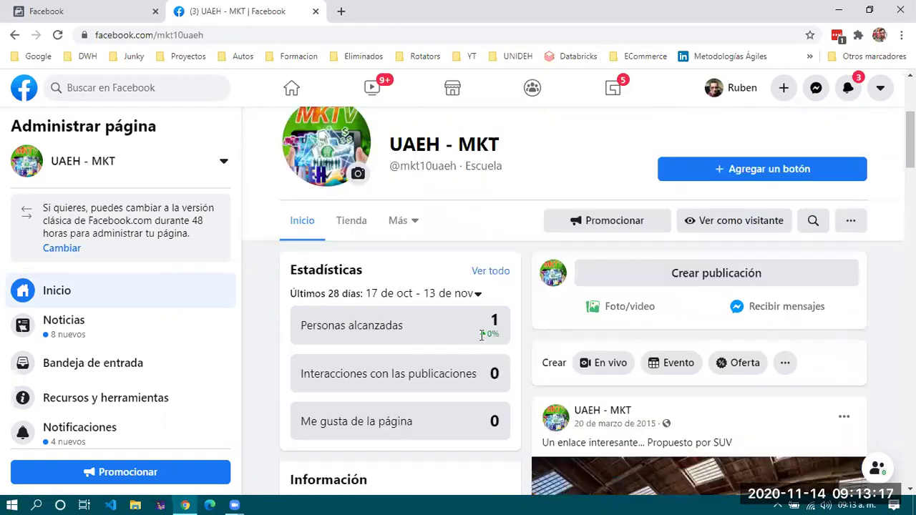
scroll(481, 335, up, 2)
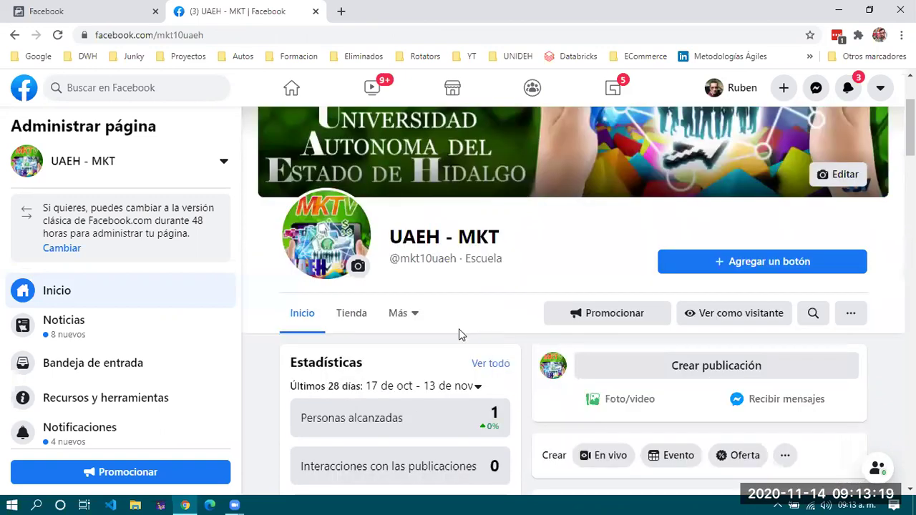
scroll(459, 329, down, 1)
click(351, 258)
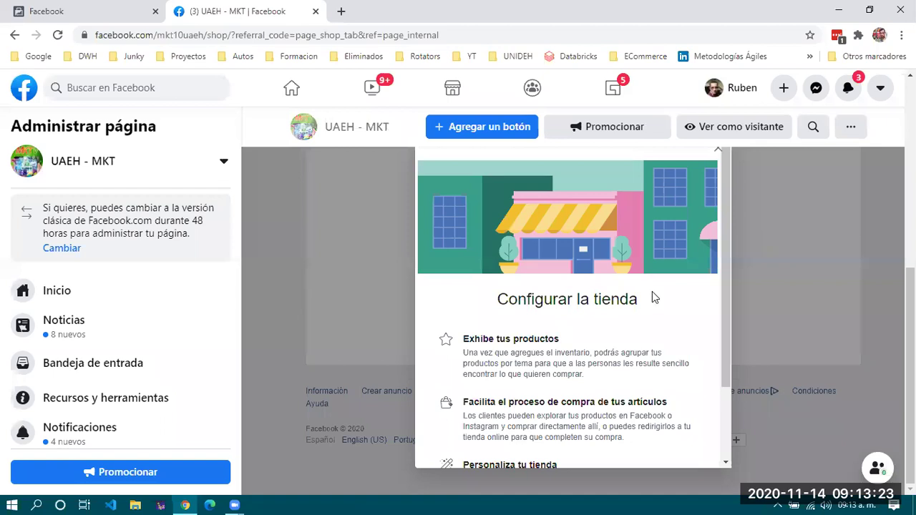
scroll(716, 293, up, 2)
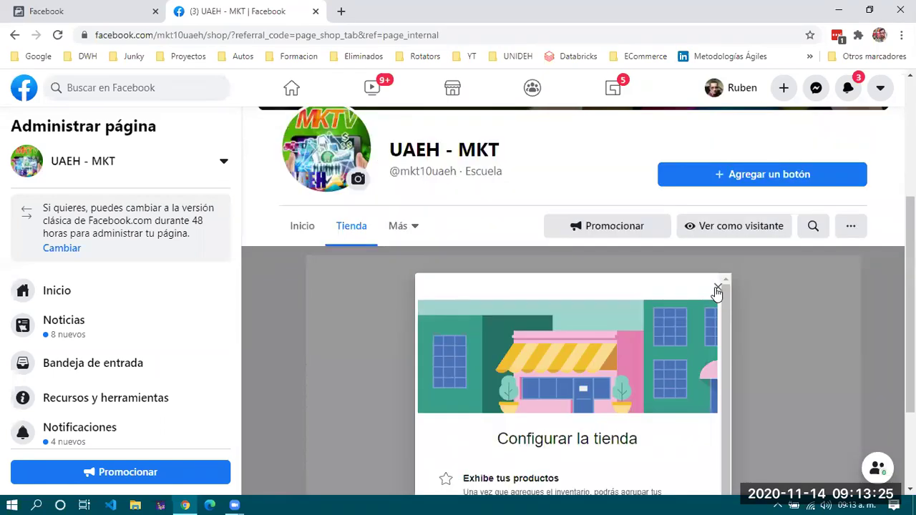
click(718, 290)
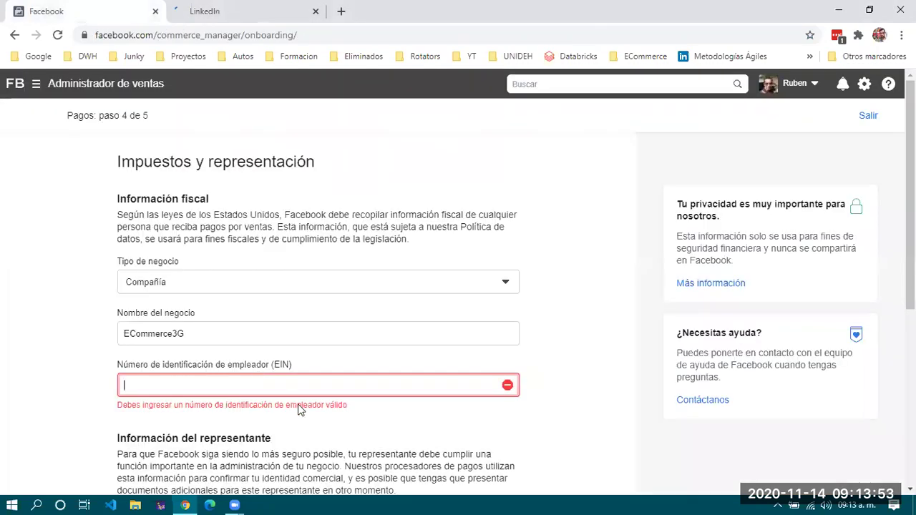
Paste a tax ID into the EIN field, then replace it with a generic one.
key(ctrl+v)
scroll(299, 322, down, 3)
click(301, 275)
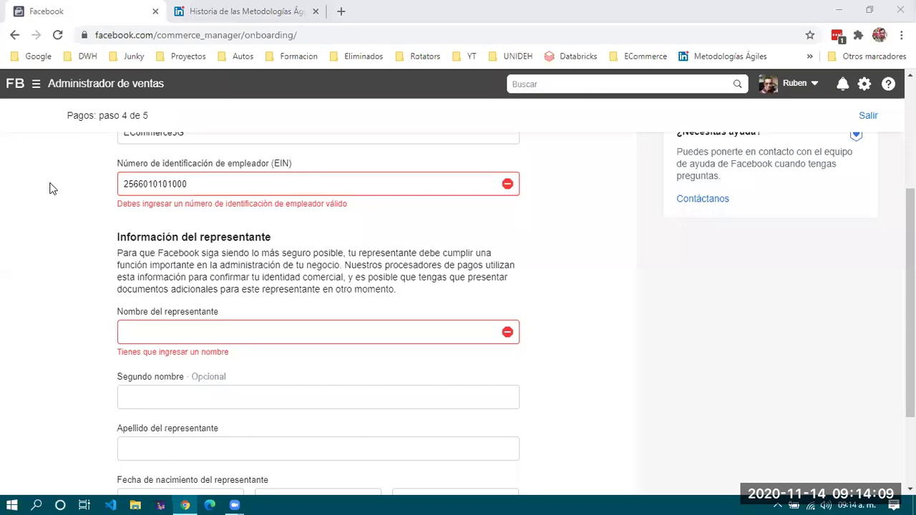
key(alt+Tab)
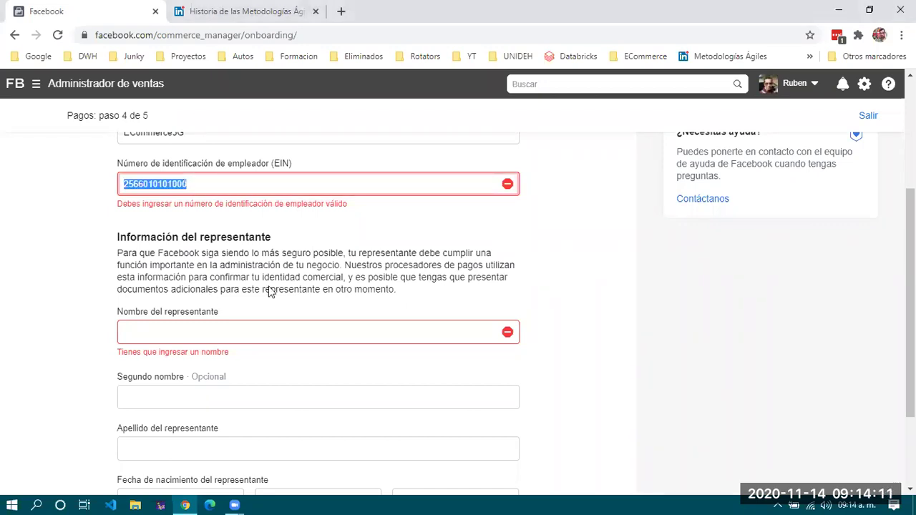
text(XEXX010101000)
click(296, 278)
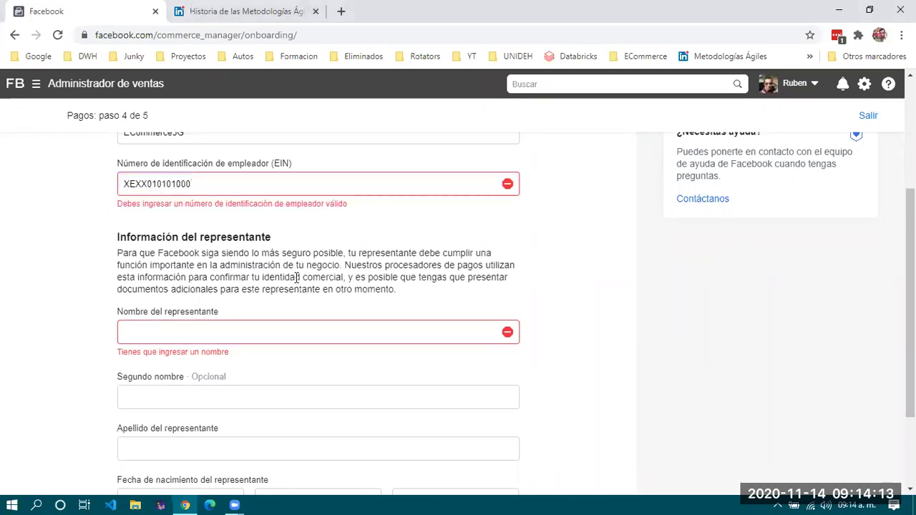
Return to the UAEH - MKT page in the second browser tab.
key(alt+Tab)
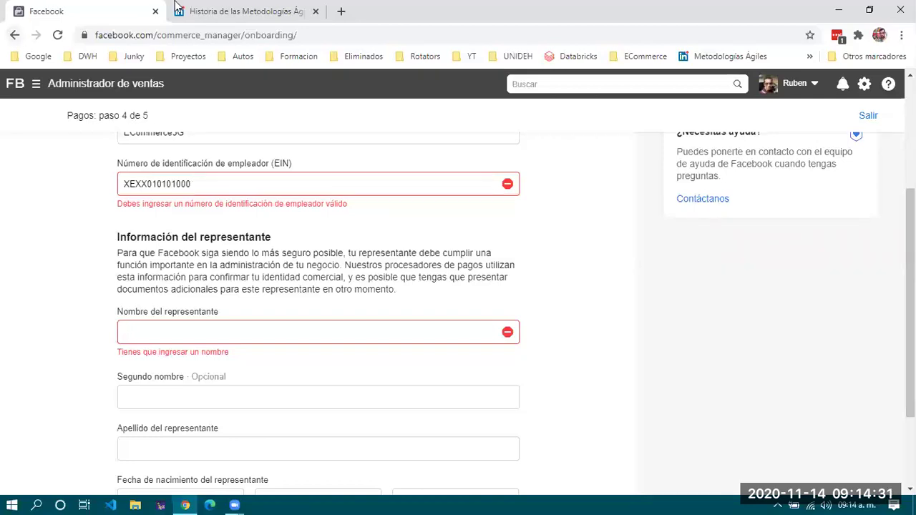
click(206, 15)
click(11, 36)
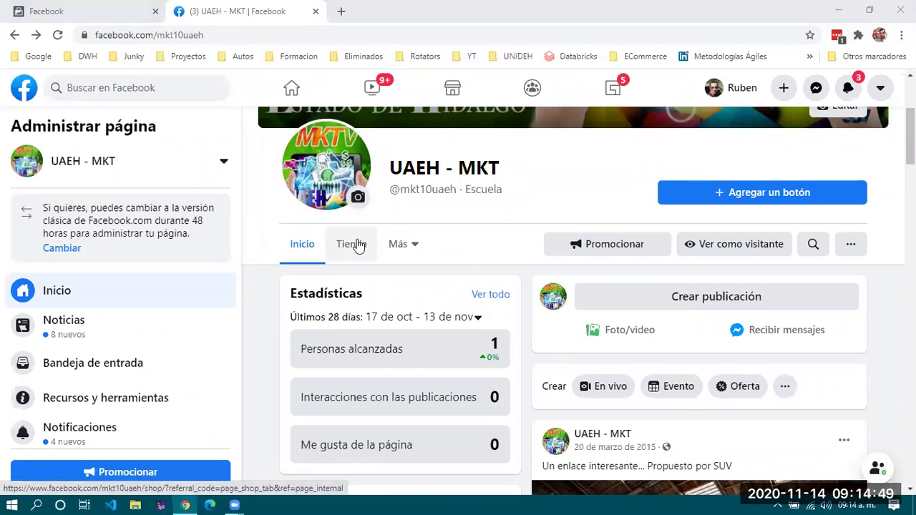
Open the UAEH - MKT shop section, close its setup prompt, and open it again.
click(358, 245)
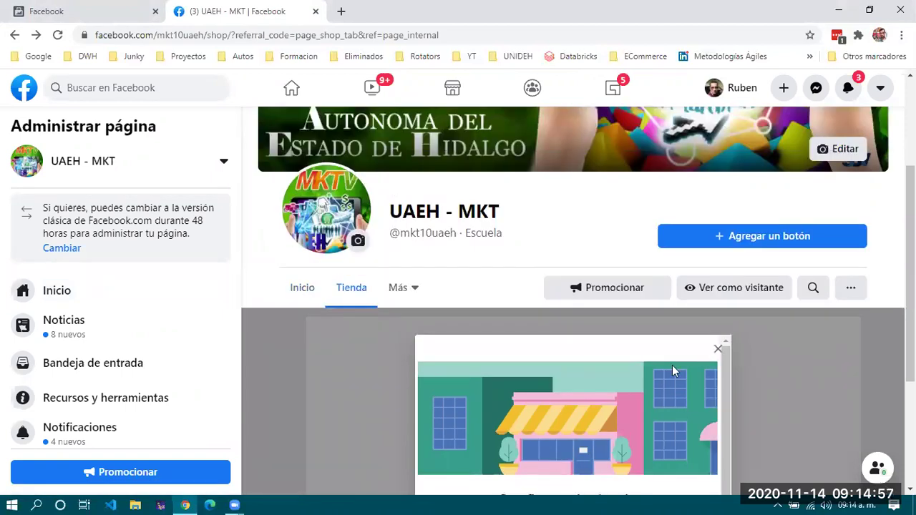
click(380, 390)
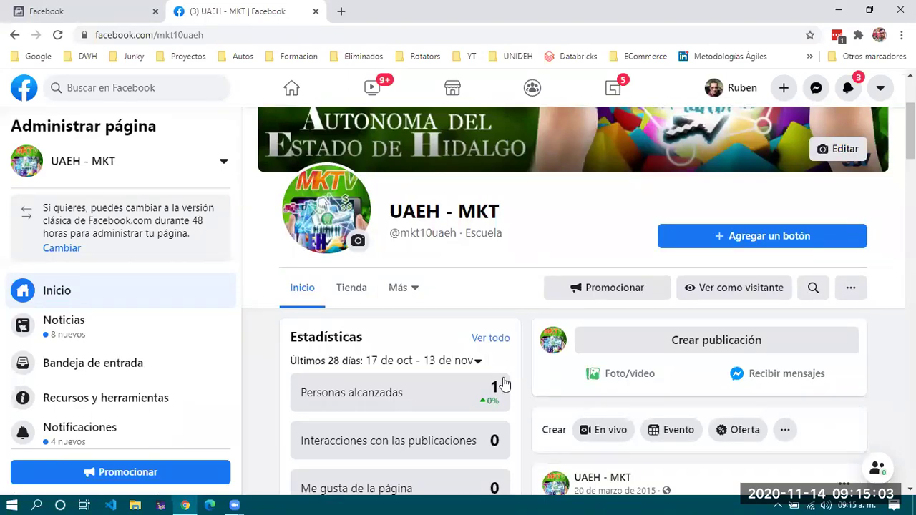
scroll(527, 380, down, 3)
scroll(769, 419, up, 4)
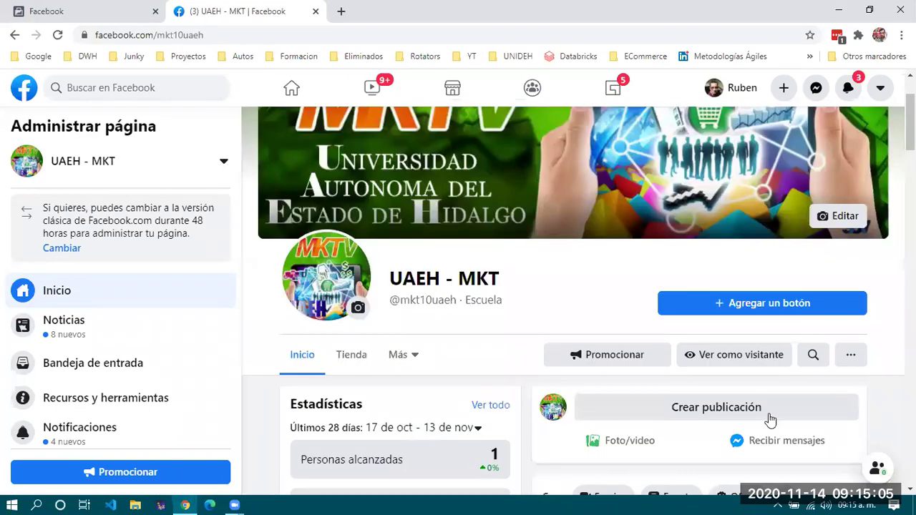
scroll(770, 436, down, 1)
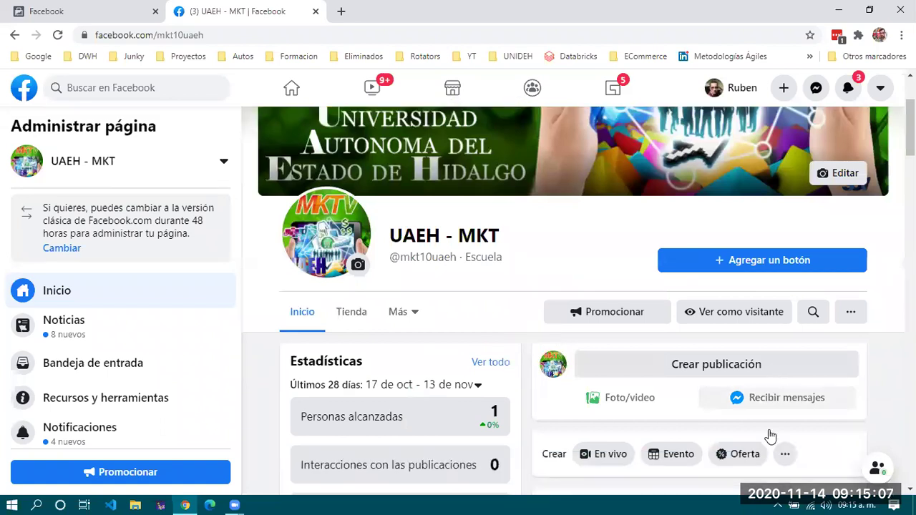
scroll(757, 364, down, 1)
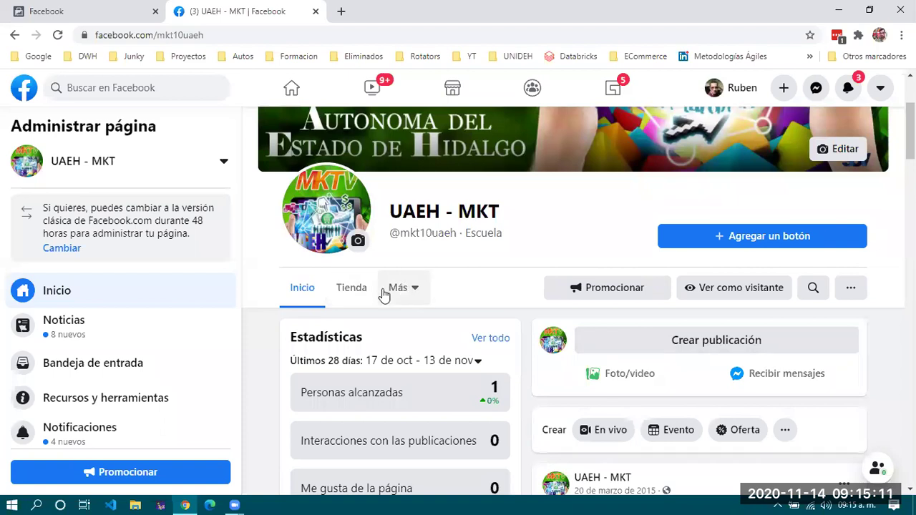
click(354, 297)
Back out of both payment steps and the account overview to the shop setup choices page.
key(ctrl+shift+Tab)
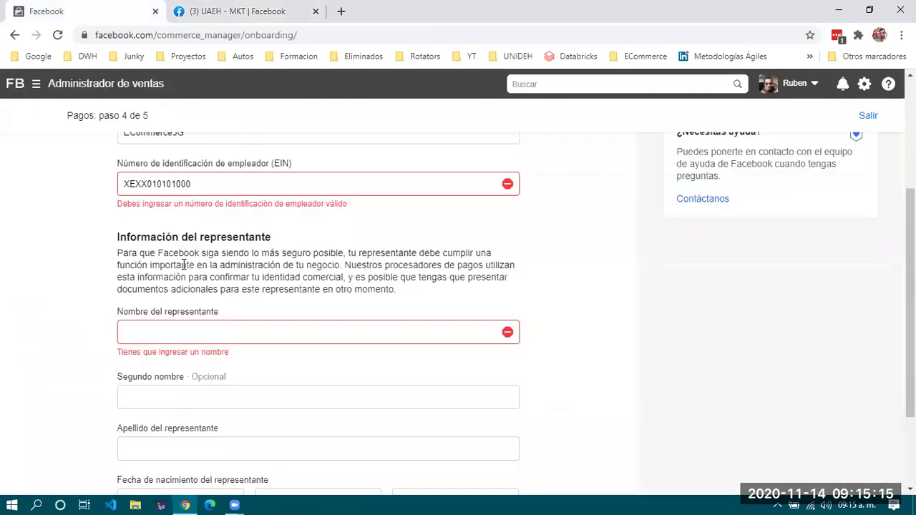
scroll(186, 268, down, 1)
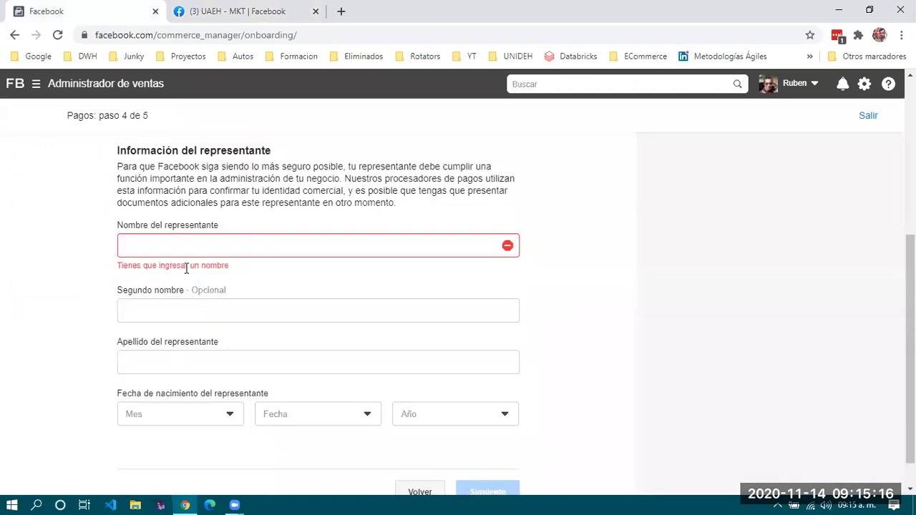
click(421, 461)
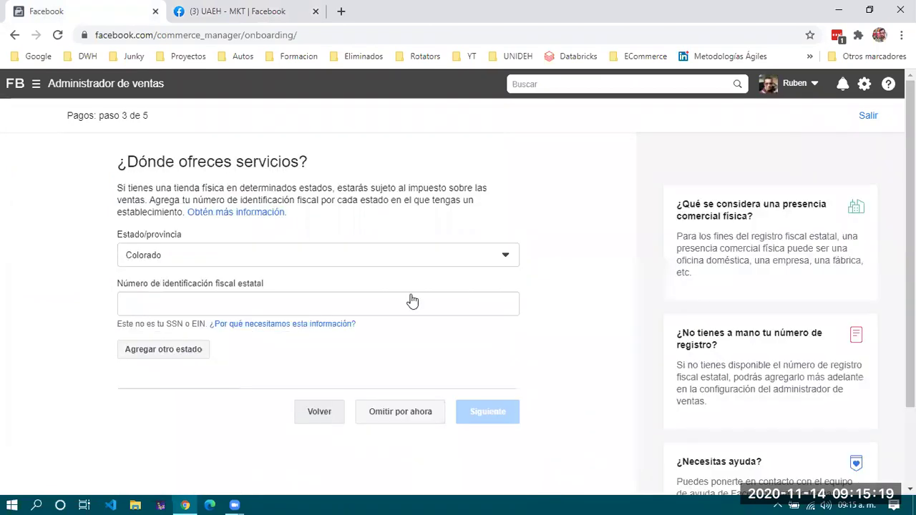
click(418, 293)
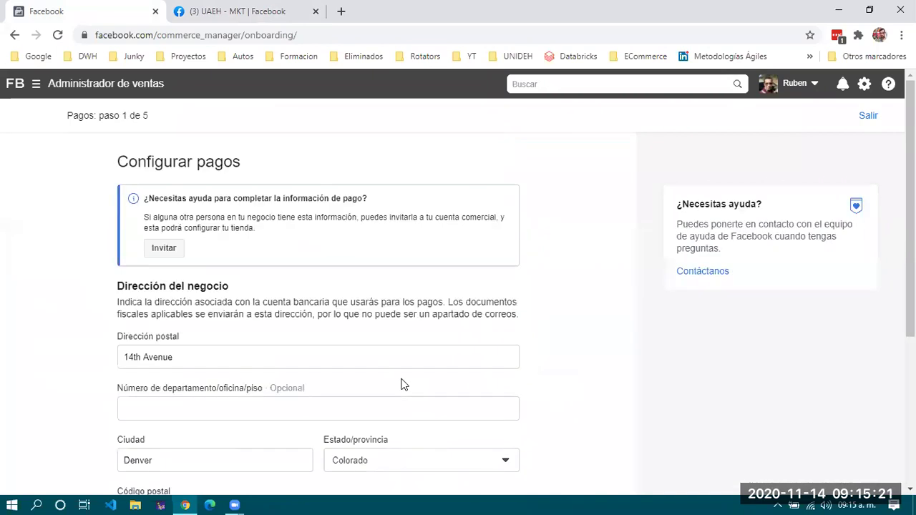
scroll(423, 459, down, 3)
click(420, 458)
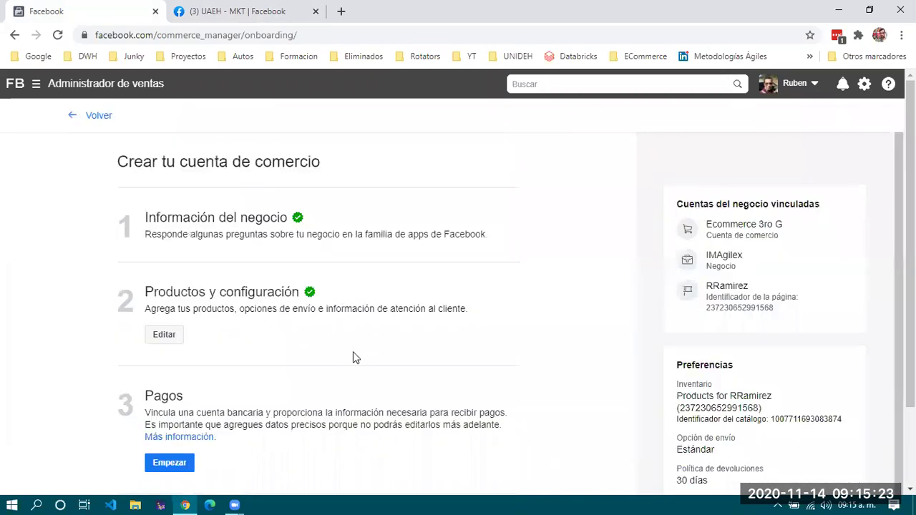
scroll(353, 353, down, 2)
scroll(353, 358, up, 2)
click(105, 122)
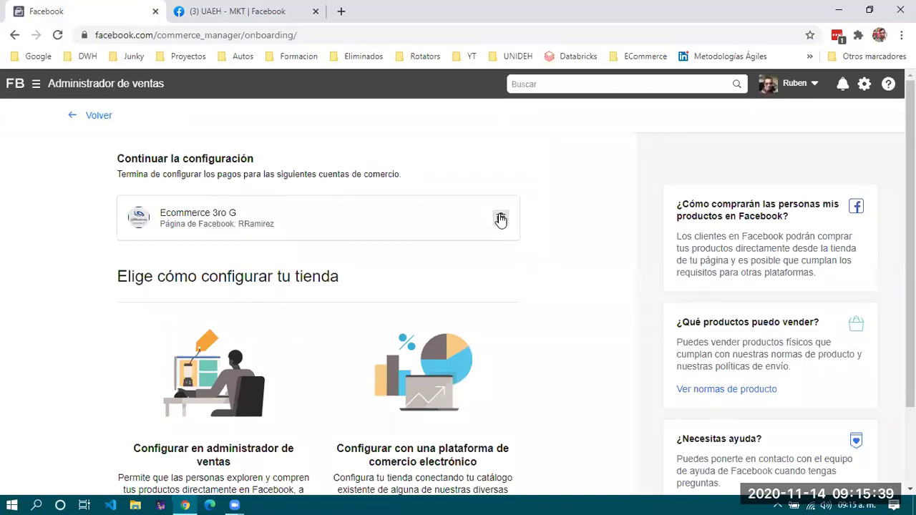
Remove the in-progress Ecommerce 3ro G commerce account and confirm the deletion with Sí.
click(501, 220)
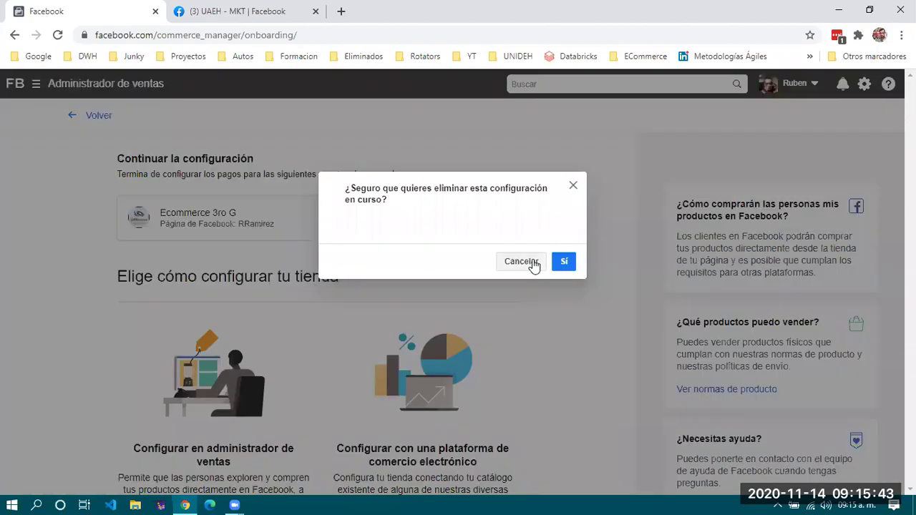
click(564, 262)
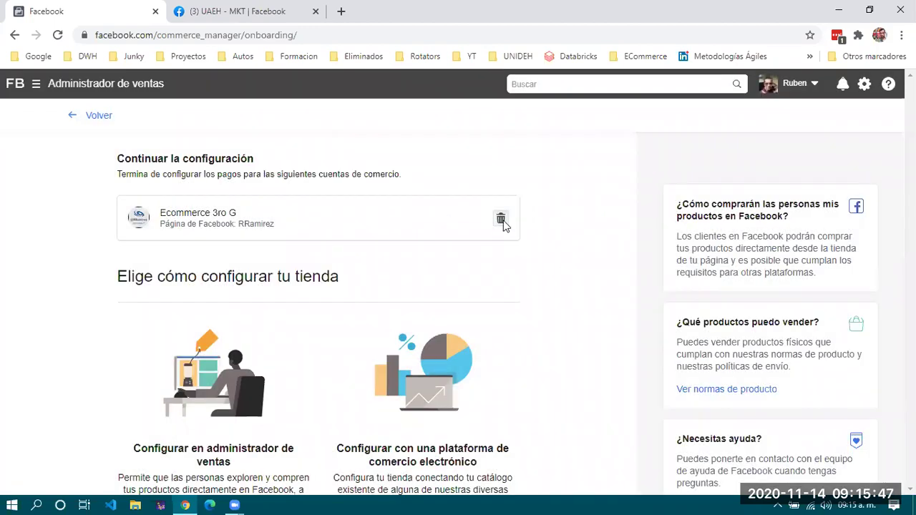
scroll(421, 363, down, 2)
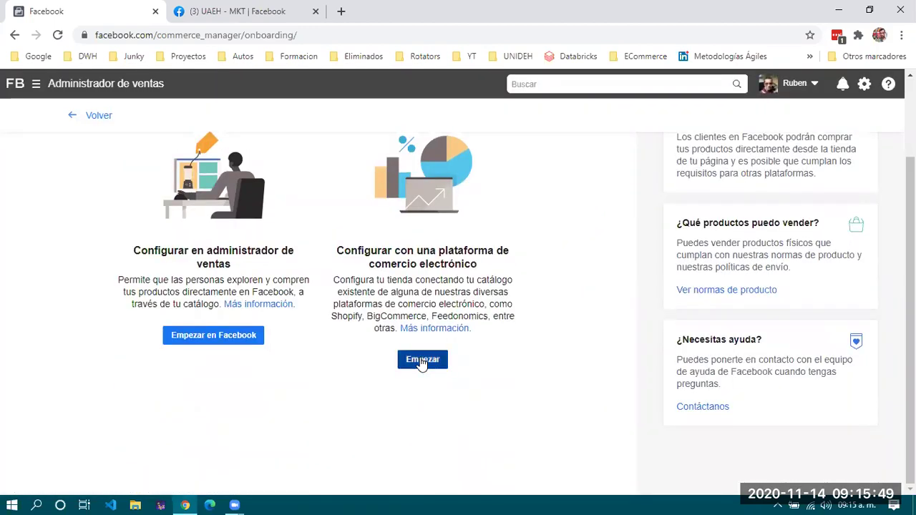
Choose the e-commerce platform route, pick Shopify from the partner list, and continue to Shopify.
click(422, 360)
scroll(76, 268, down, 2)
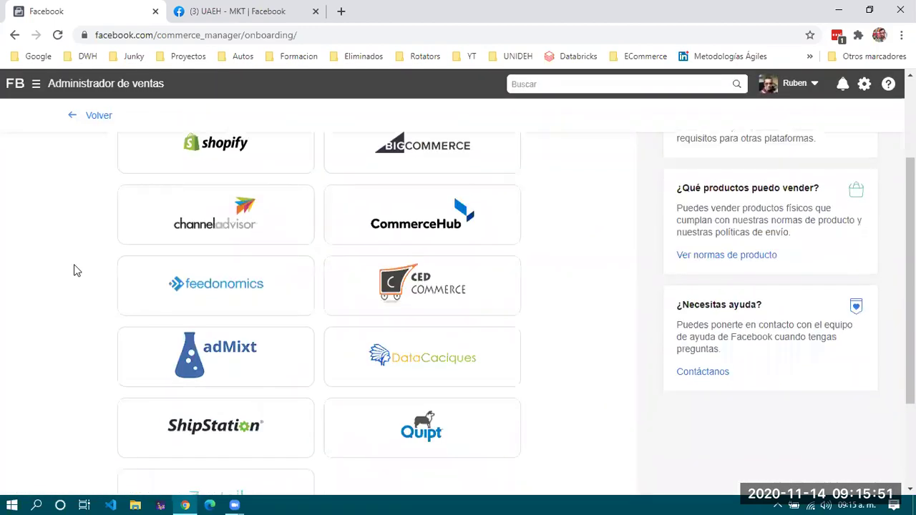
scroll(76, 270, down, 2)
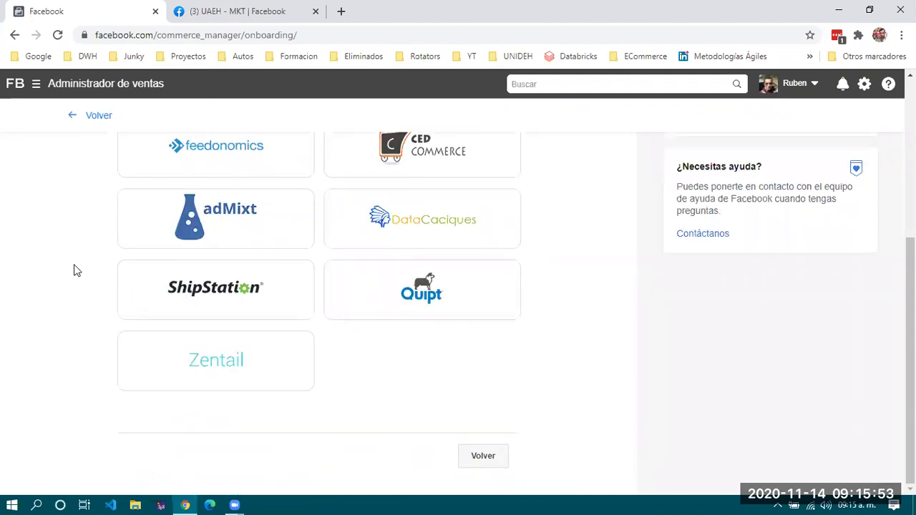
scroll(76, 270, up, 5)
scroll(76, 271, down, 3)
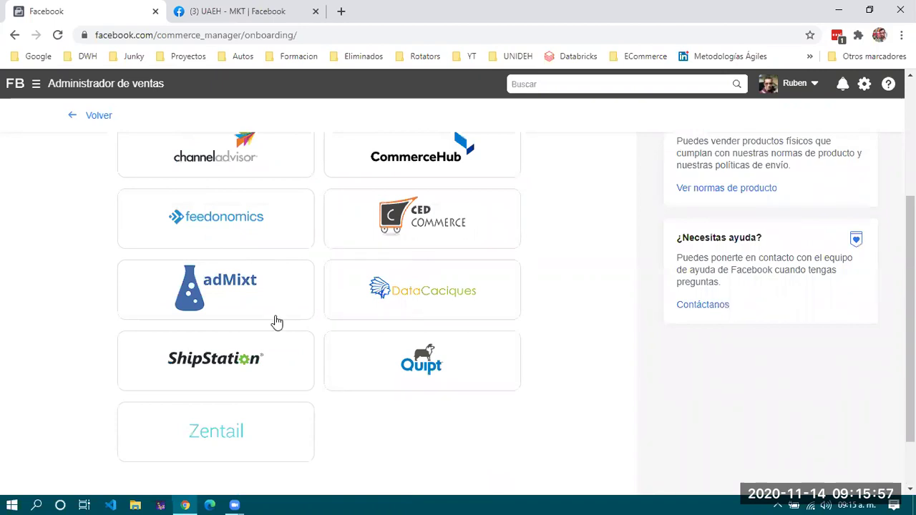
scroll(271, 342, down, 1)
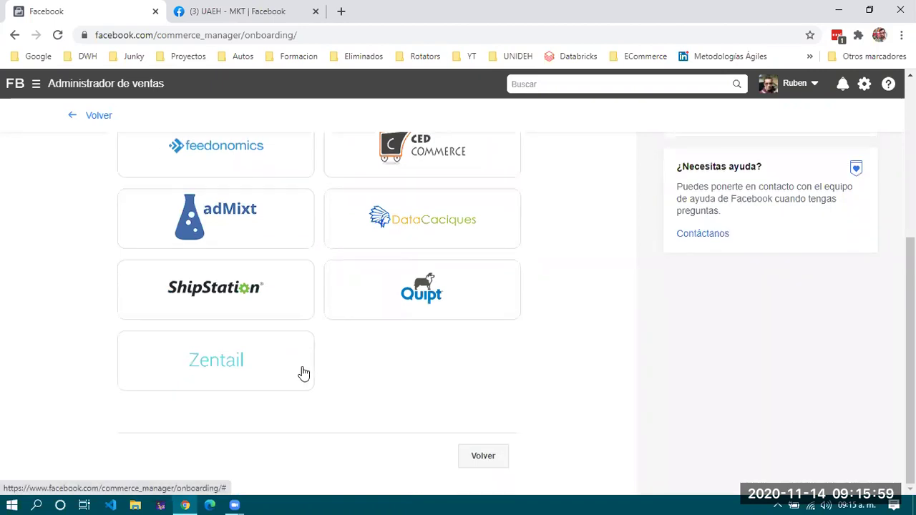
scroll(305, 373, up, 4)
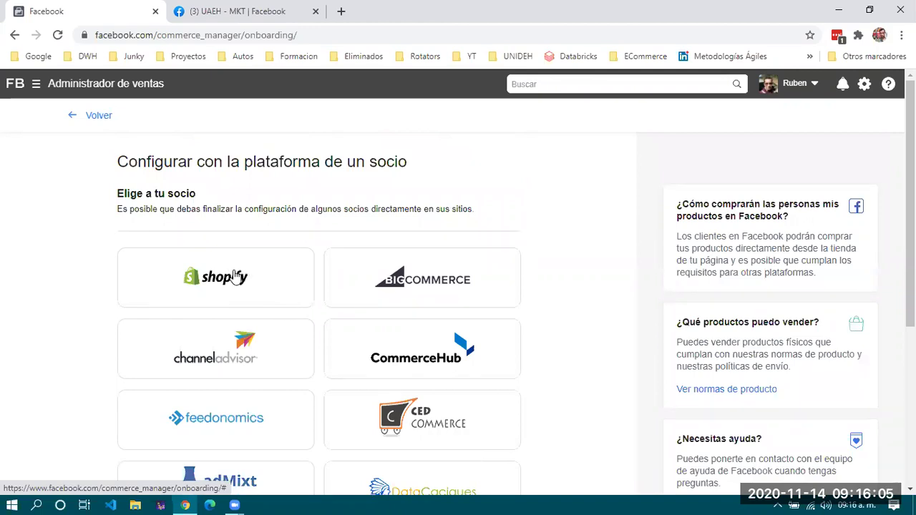
scroll(236, 277, down, 1)
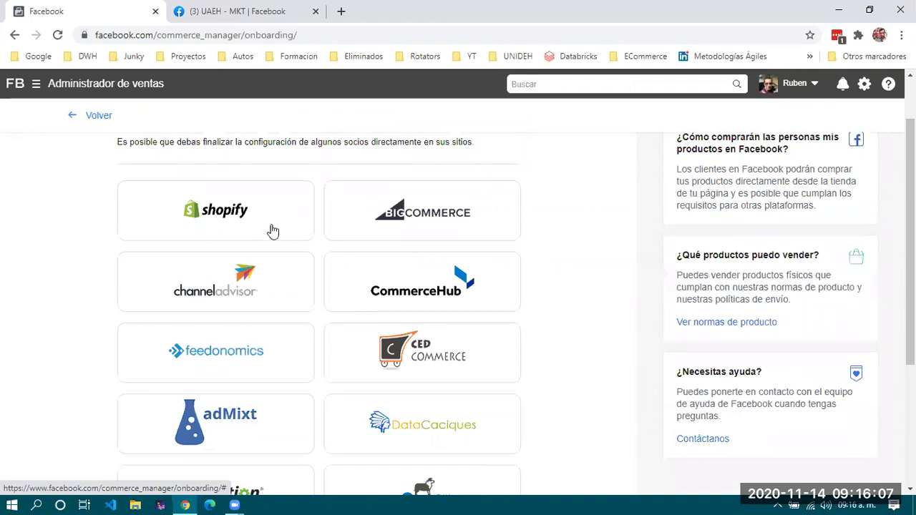
scroll(429, 363, down, 3)
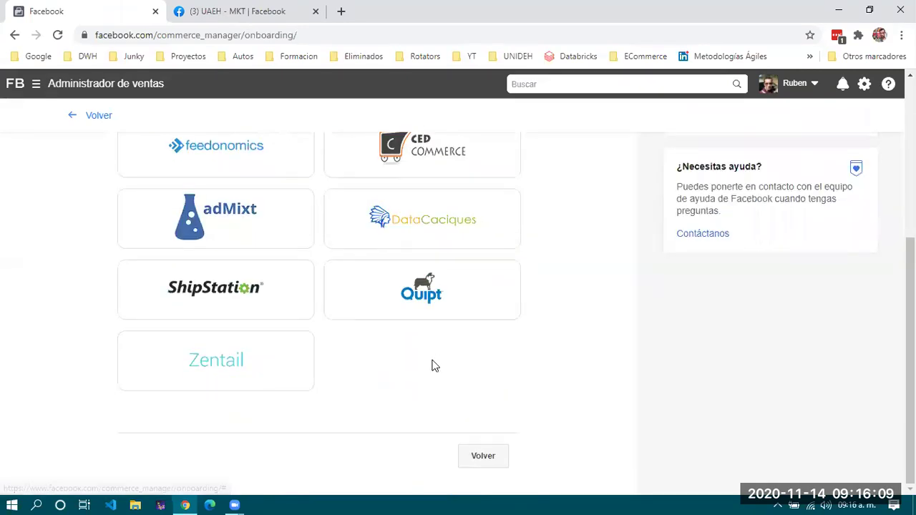
scroll(431, 366, up, 4)
click(205, 303)
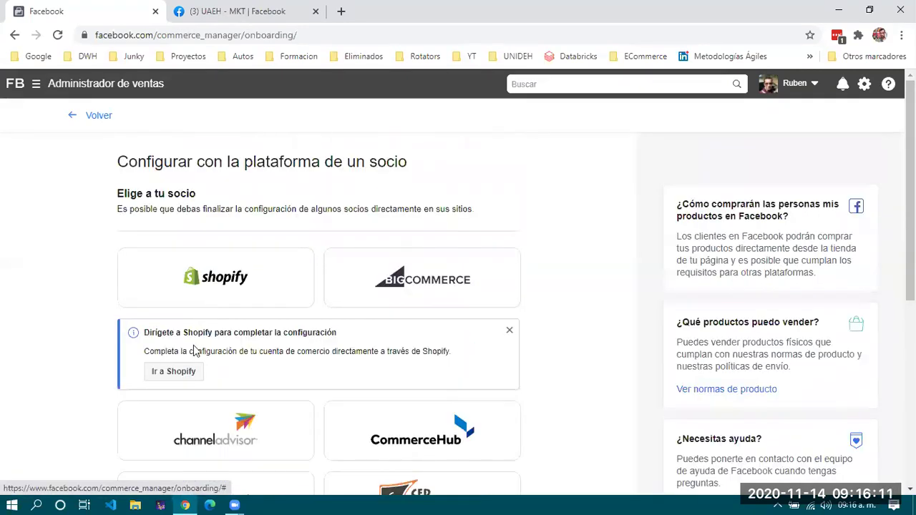
click(181, 375)
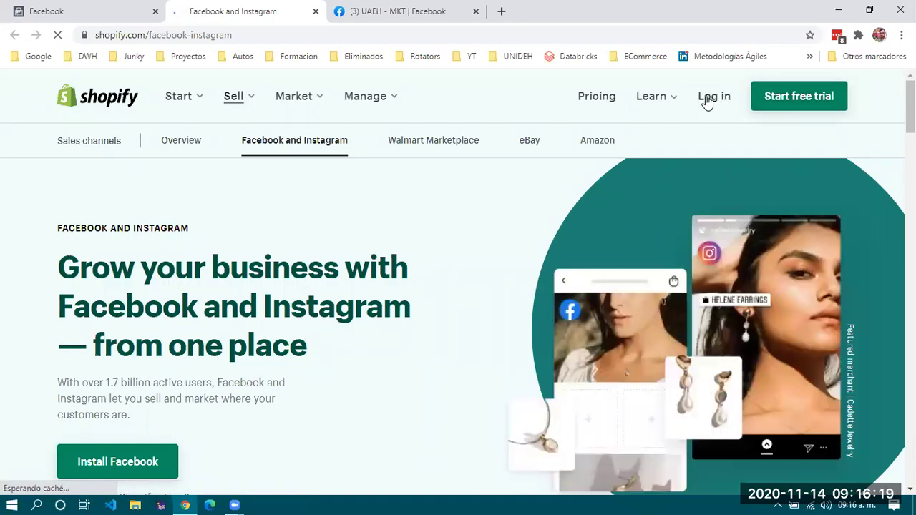
Log in and open Tiendita de Ejemplo de 3ro G from the recently accessed stores list.
click(701, 96)
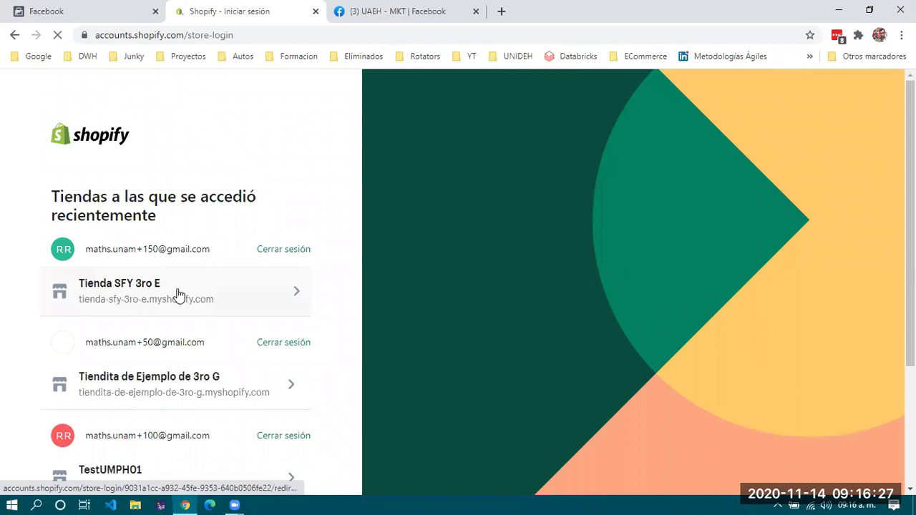
scroll(179, 295, down, 3)
scroll(180, 295, up, 1)
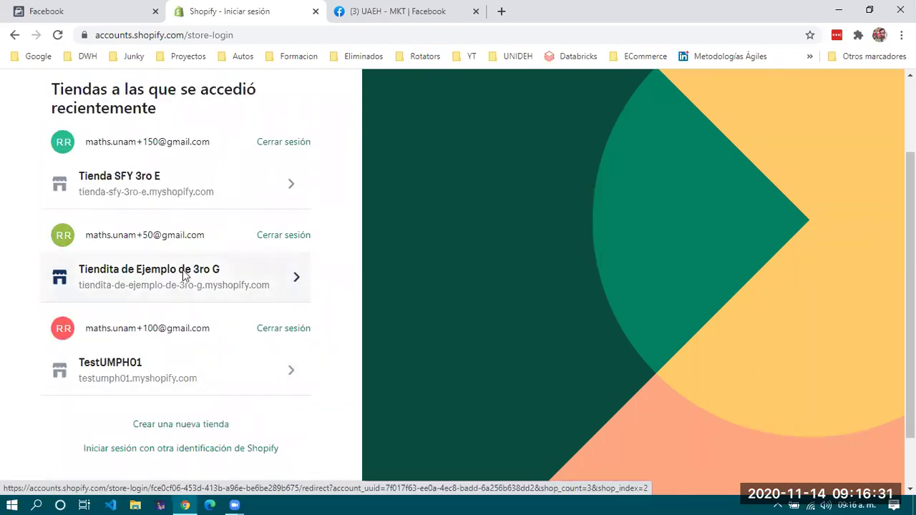
click(184, 276)
double_click(184, 277)
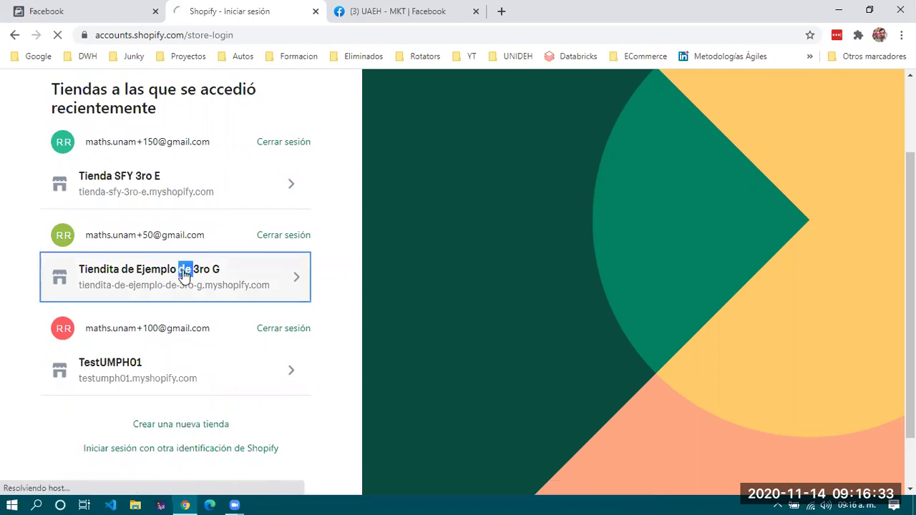
click(290, 279)
click(298, 279)
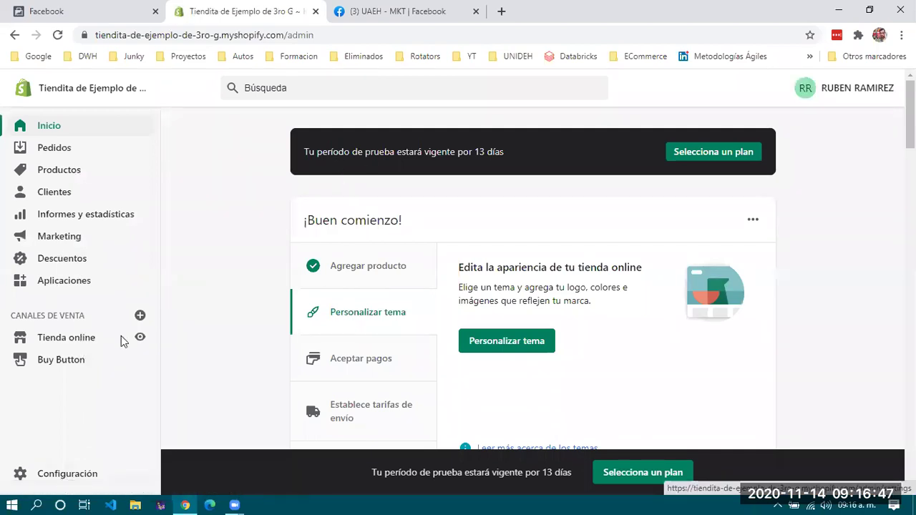
Pick Facebook from the recommended sales channels and add it with Agregar canal.
click(141, 315)
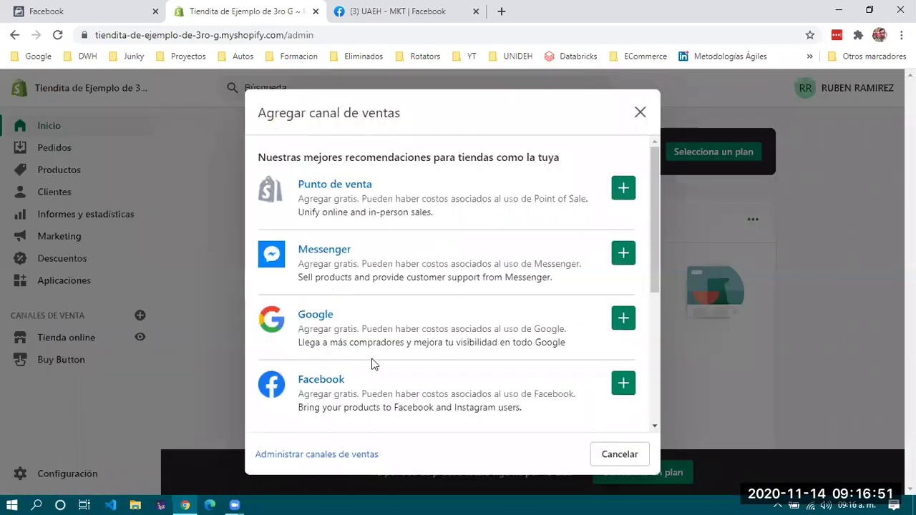
click(319, 380)
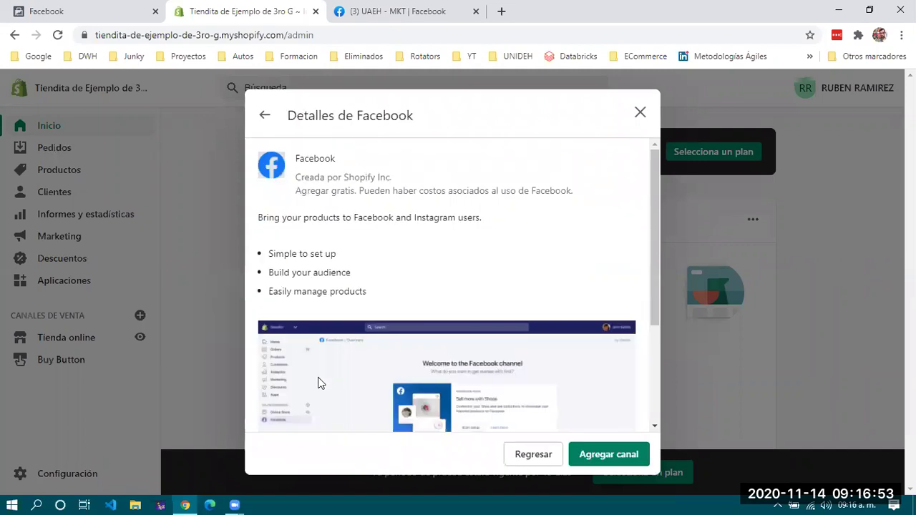
scroll(441, 333, down, 1)
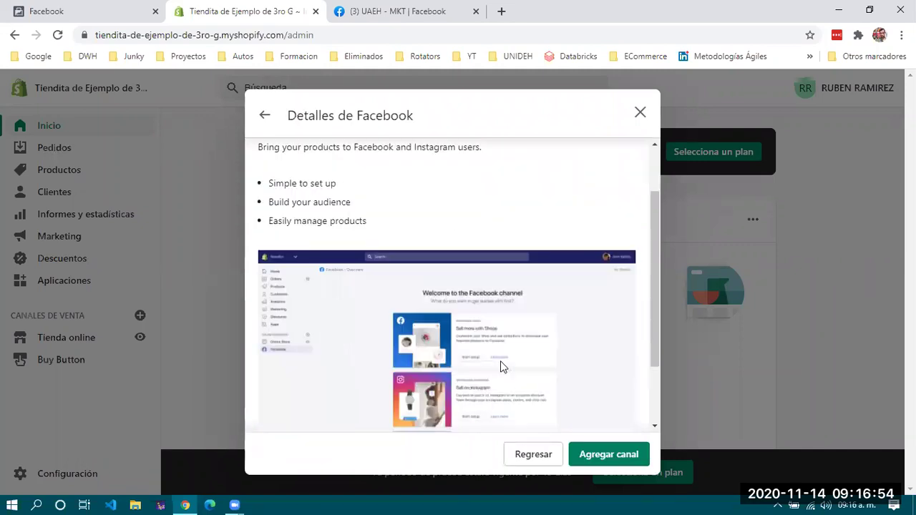
scroll(604, 464, down, 1)
click(608, 454)
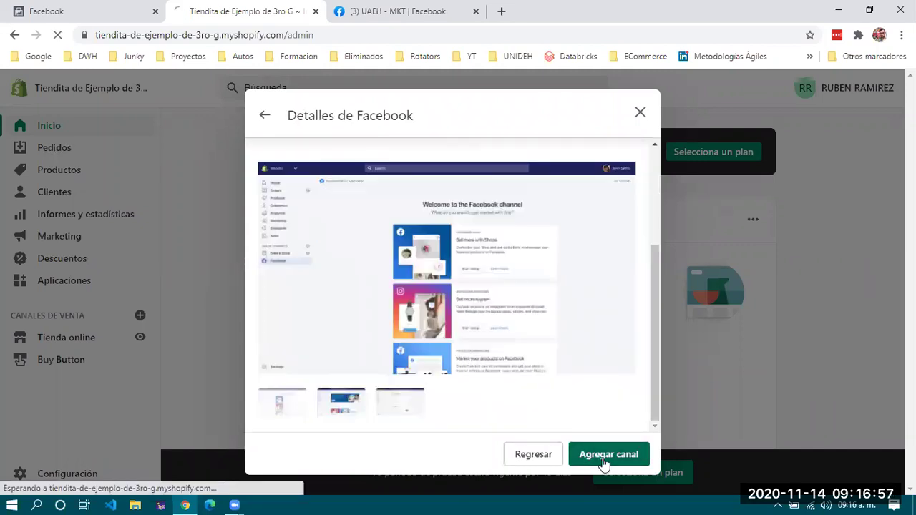